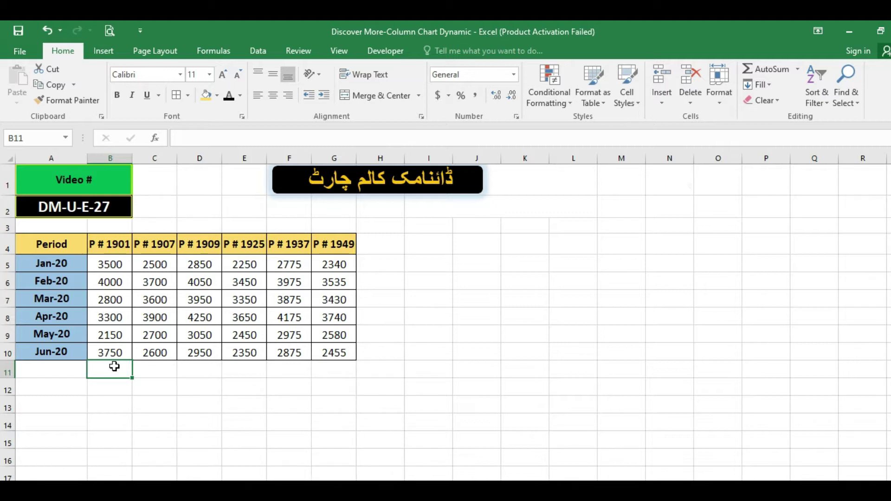
# - Examine the layout of table A4:G10: the Period column, the P # headings and the monthly values
pyautogui.click(60, 243)
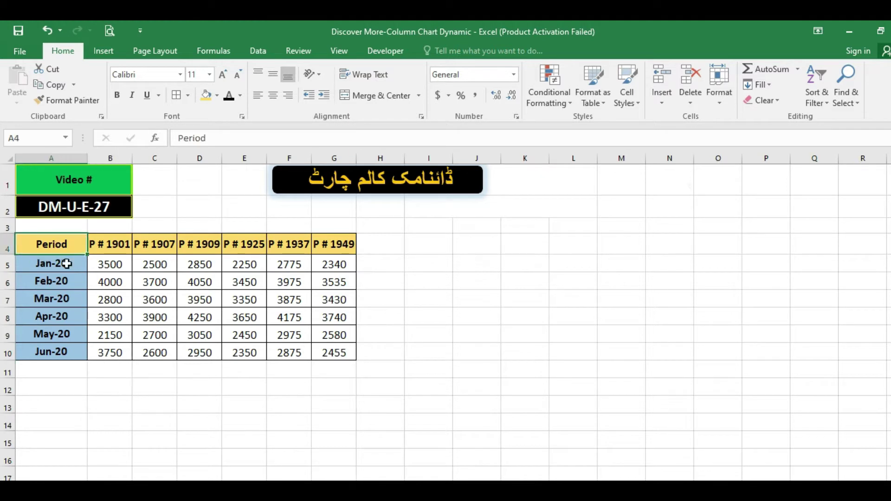
pyautogui.moveTo(67, 263); pyautogui.dragTo(115, 346)
pyautogui.click(152, 274)
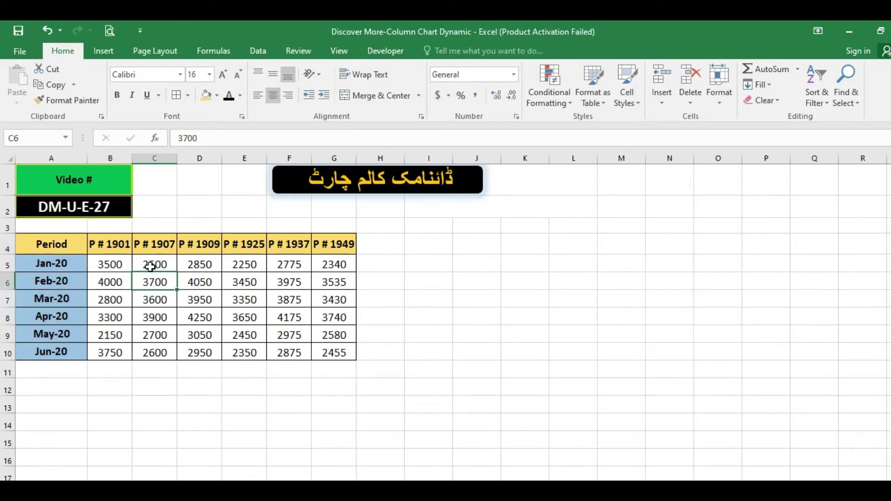
pyautogui.moveTo(71, 243); pyautogui.dragTo(334, 350)
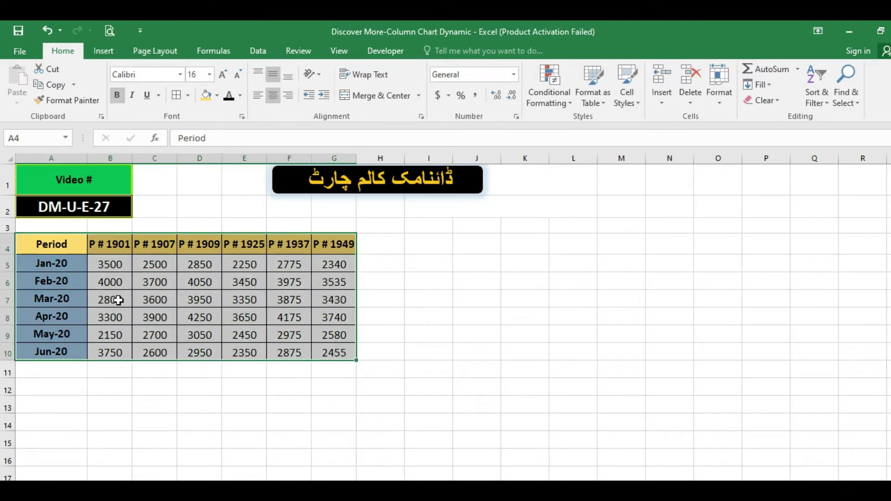
pyautogui.click(118, 300)
pyautogui.moveTo(60, 251); pyautogui.dragTo(57, 356)
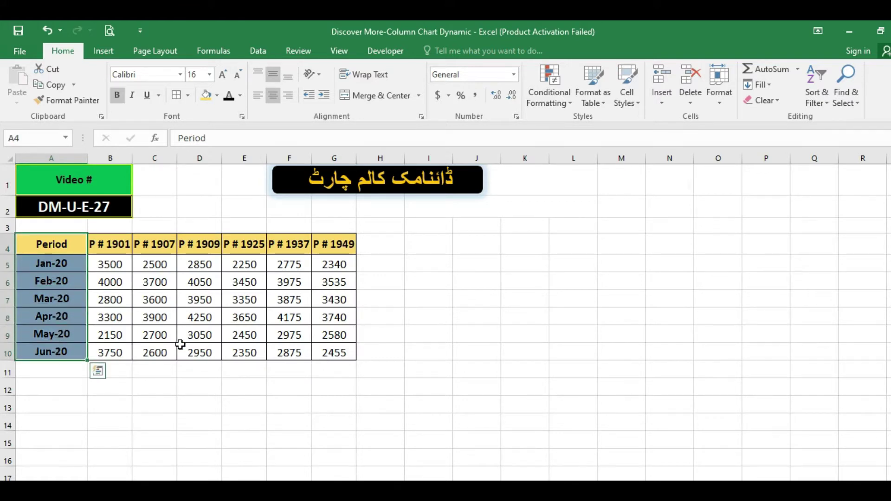
pyautogui.click(114, 267)
pyautogui.moveTo(114, 241); pyautogui.dragTo(323, 247)
pyautogui.click(164, 276)
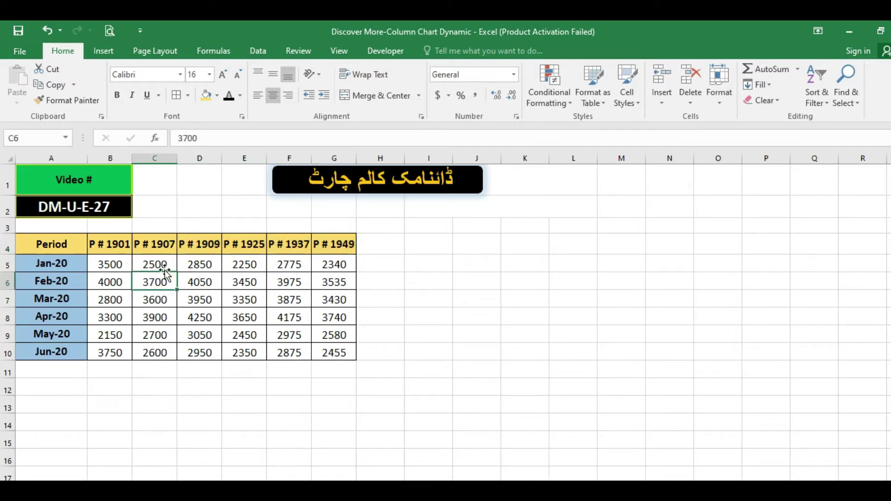
pyautogui.moveTo(109, 263); pyautogui.dragTo(339, 353)
pyautogui.click(186, 301)
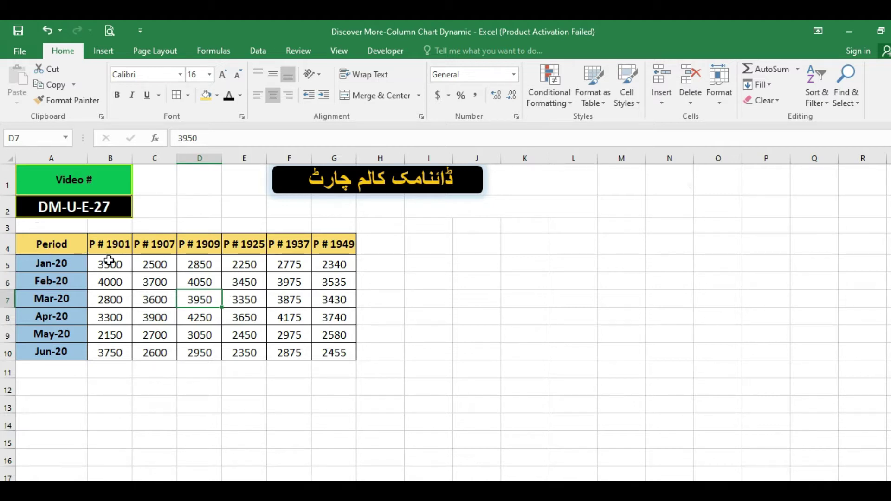
# - Examine the Jan-20 value under each P # heading from P # 1901 to P # 1949
pyautogui.click(115, 258)
pyautogui.click(115, 253)
pyautogui.click(116, 262)
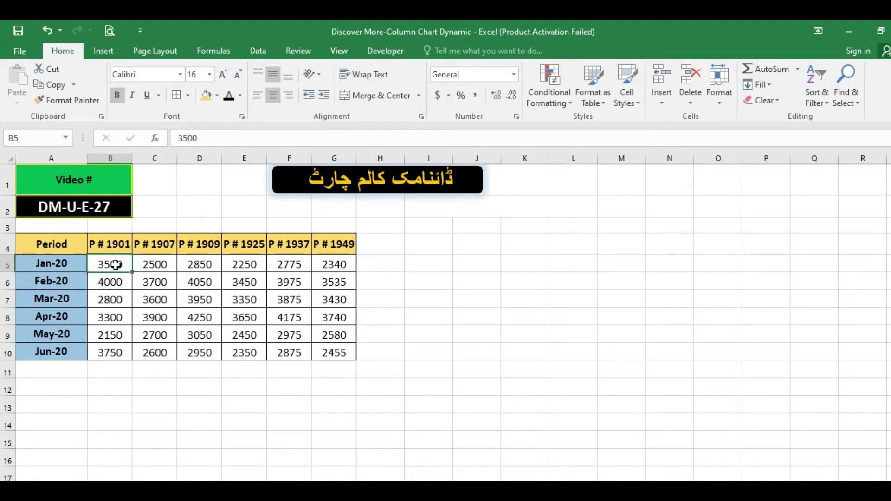
pyautogui.click(64, 265)
pyautogui.click(109, 264)
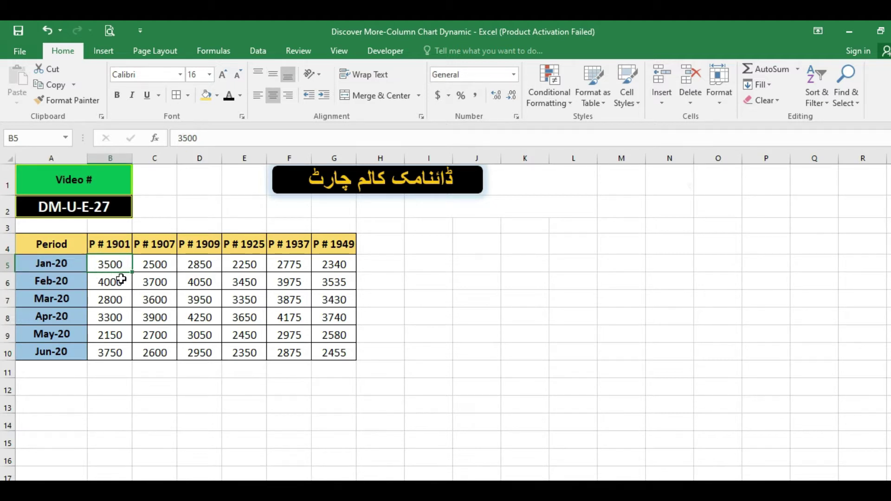
pyautogui.click(156, 268)
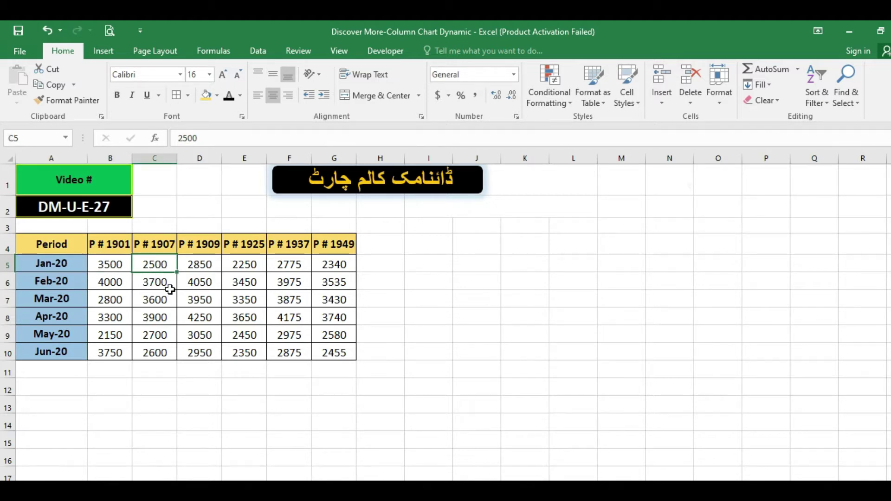
pyautogui.click(204, 263)
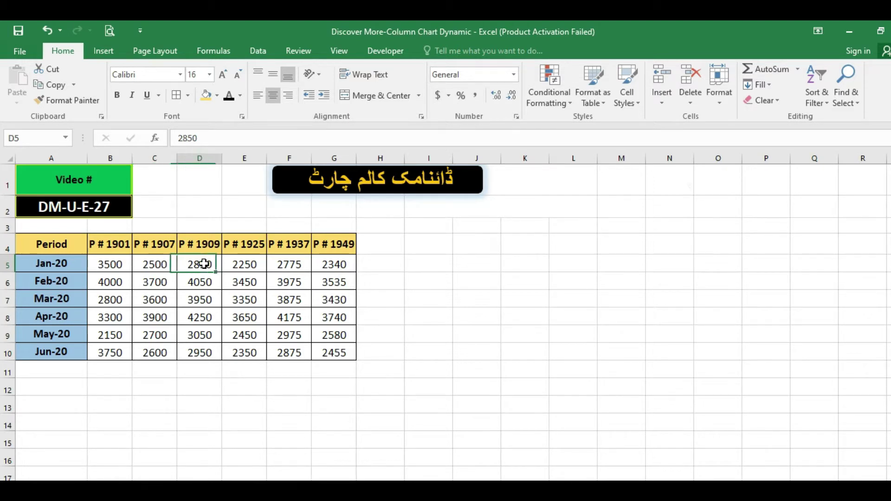
pyautogui.click(209, 244)
pyautogui.click(248, 264)
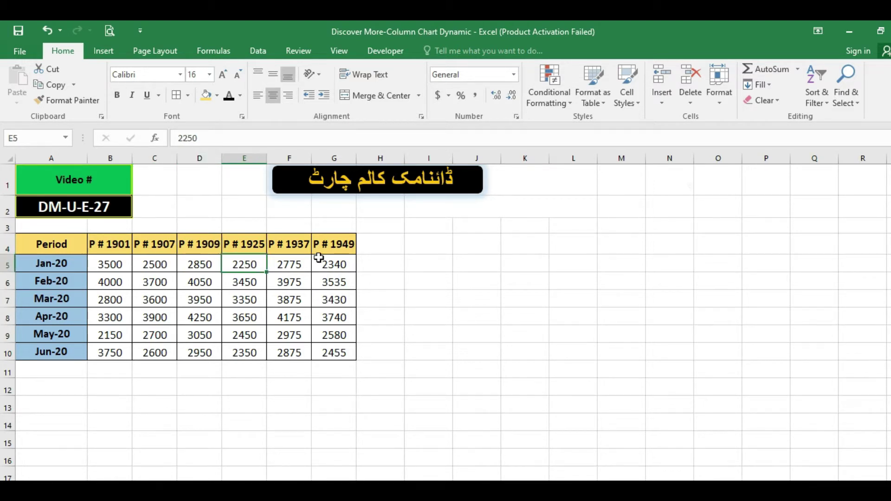
pyautogui.click(304, 249)
pyautogui.click(295, 265)
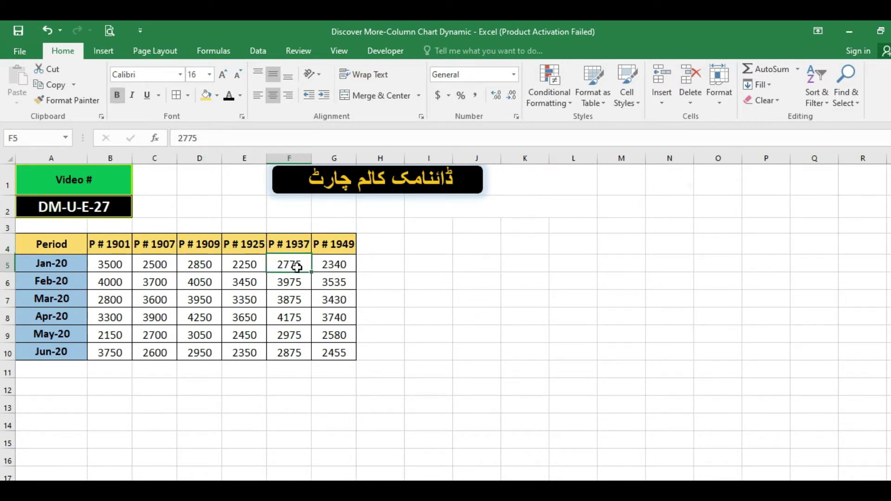
pyautogui.click(331, 264)
# - Examine the table's monthly rows across all P # columns, and the values under P # 1901
pyautogui.moveTo(113, 264); pyautogui.dragTo(311, 265)
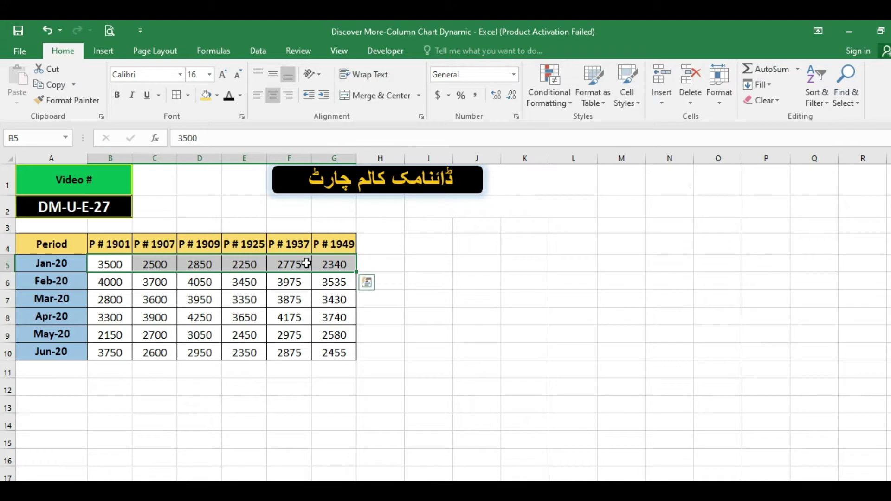
pyautogui.moveTo(109, 282); pyautogui.dragTo(328, 287)
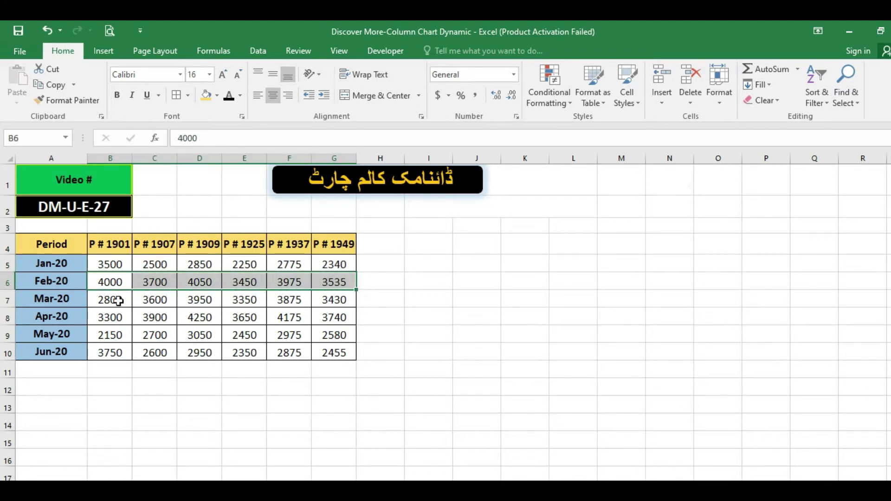
pyautogui.moveTo(107, 300); pyautogui.dragTo(250, 301)
pyautogui.click(116, 352)
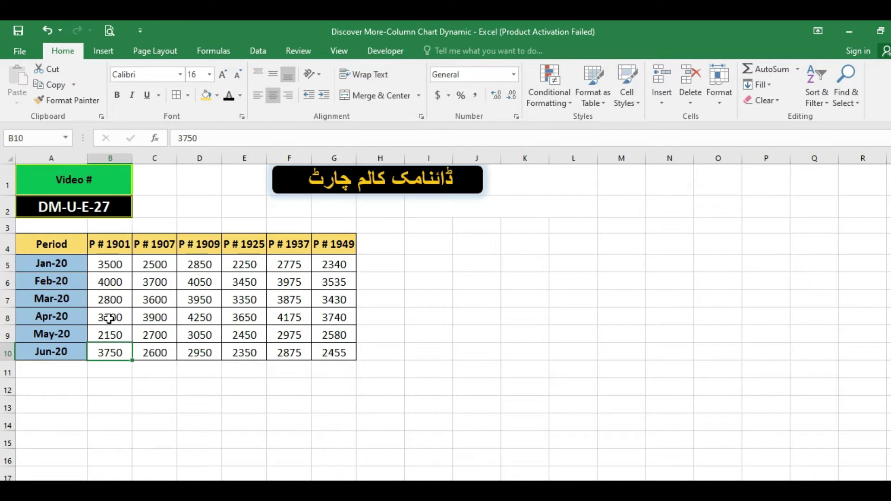
pyautogui.click(117, 302)
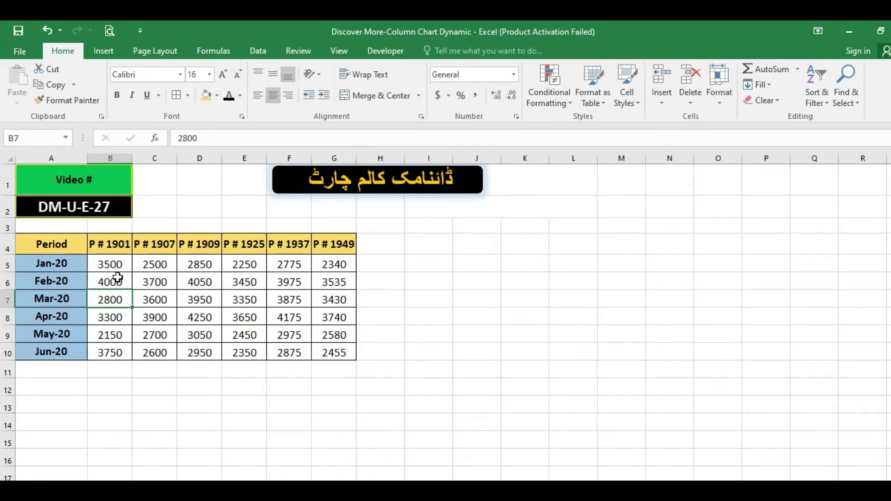
pyautogui.click(107, 246)
pyautogui.click(104, 279)
pyautogui.click(113, 249)
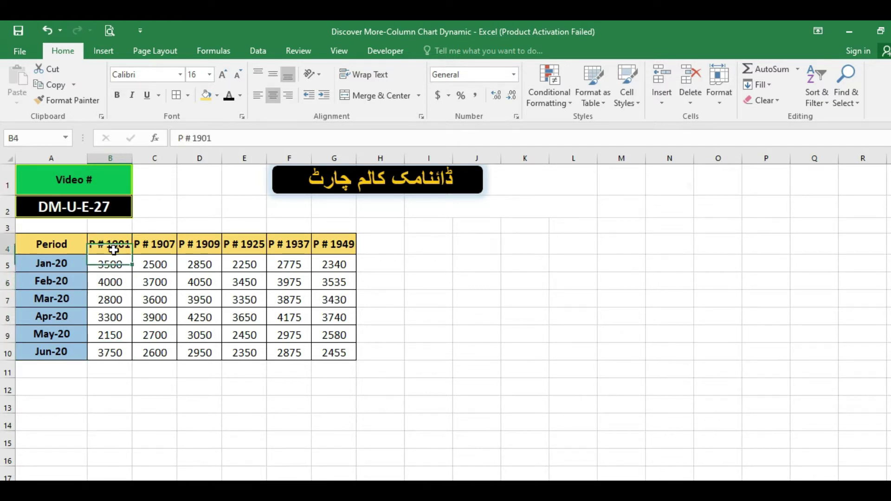
# - Insert a 3-D clustered column chart from the Period and P # 1901 columns, range A4:B10
pyautogui.moveTo(113, 250); pyautogui.dragTo(114, 352)
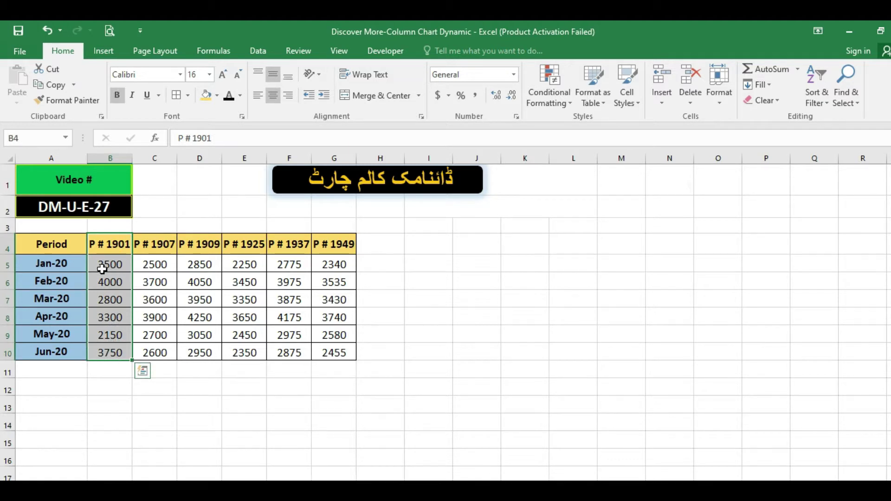
pyautogui.moveTo(71, 247); pyautogui.dragTo(104, 351)
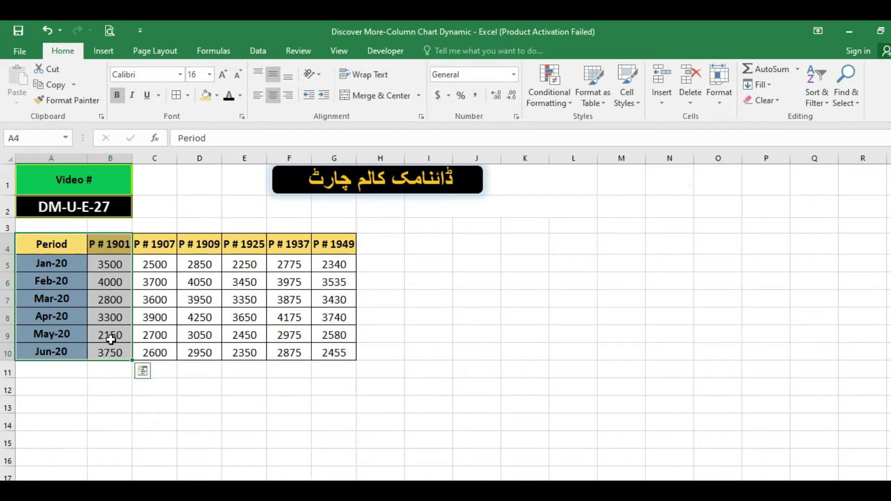
pyautogui.click(106, 49)
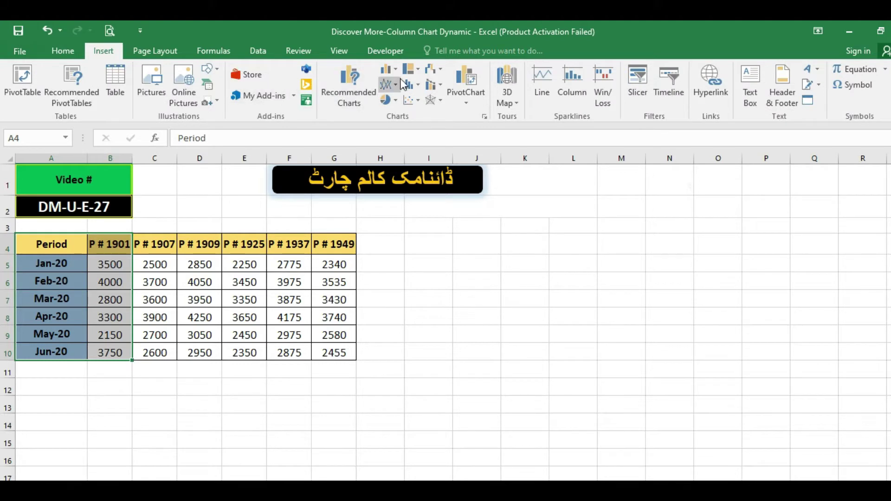
pyautogui.click(395, 68)
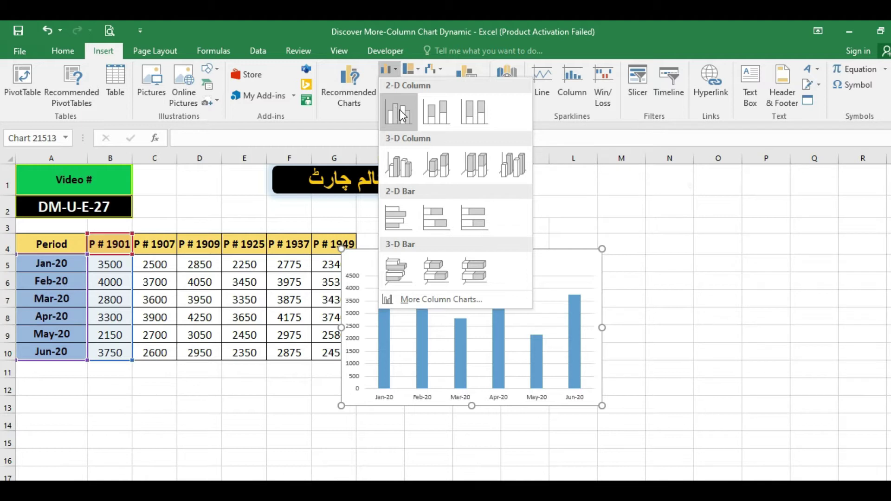
pyautogui.click(399, 169)
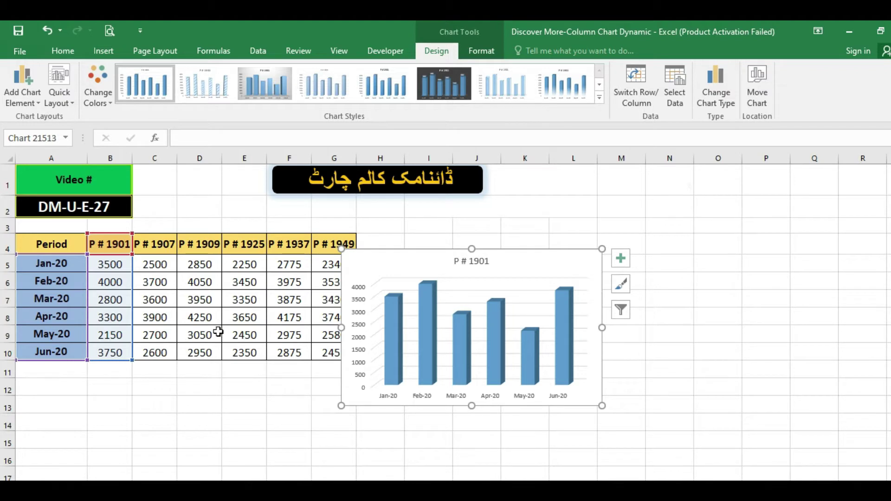
# - Change the chart's data source to the Period and P # 1907 columns, ranges A4:A10 and C4:C10
pyautogui.rightClick(399, 261)
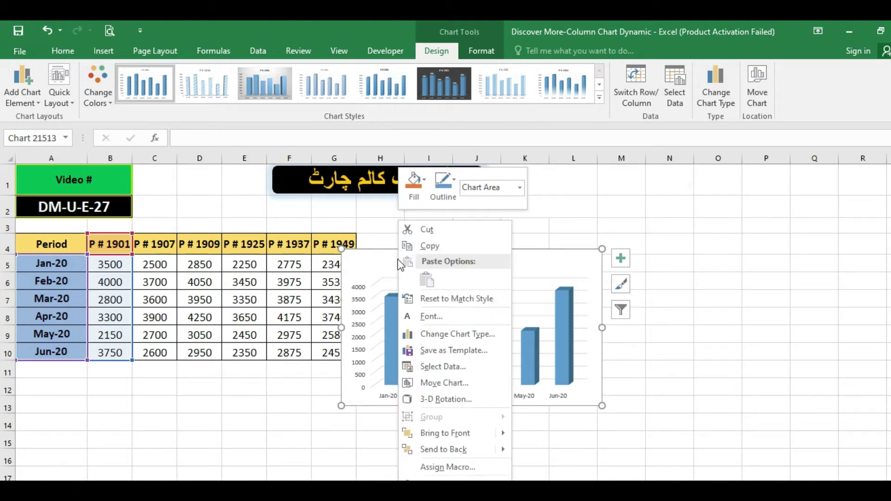
pyautogui.press('Escape')
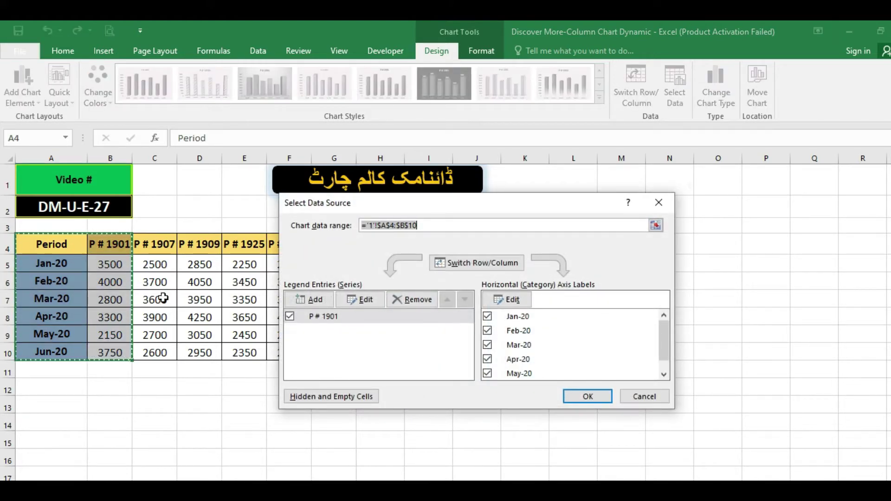
pyautogui.click(65, 243)
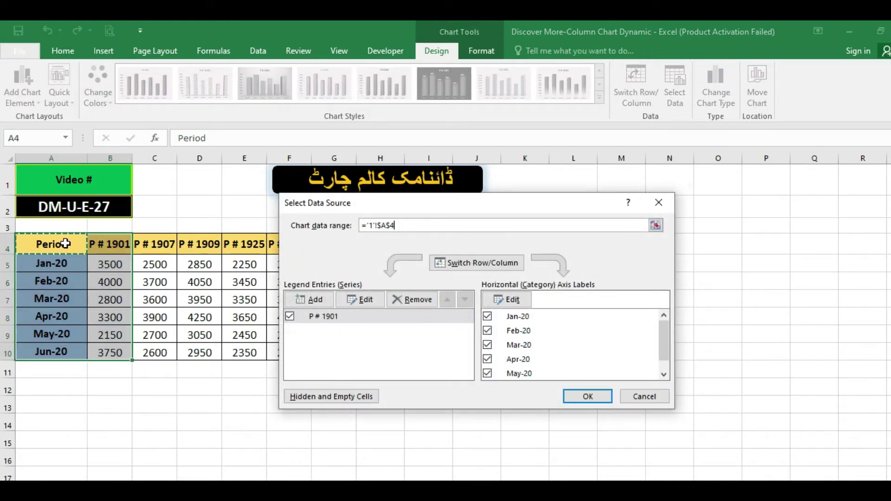
pyautogui.moveTo(65, 243); pyautogui.dragTo(64, 349)
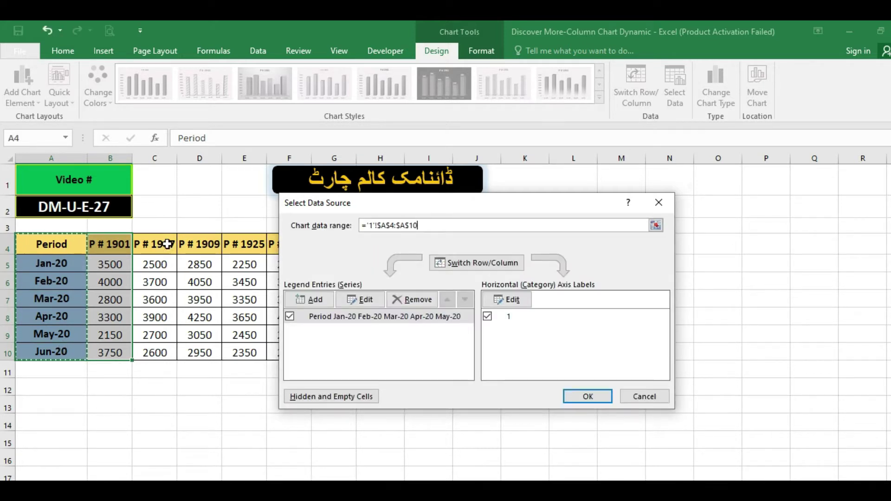
pyautogui.moveTo(167, 243); pyautogui.dragTo(154, 351)
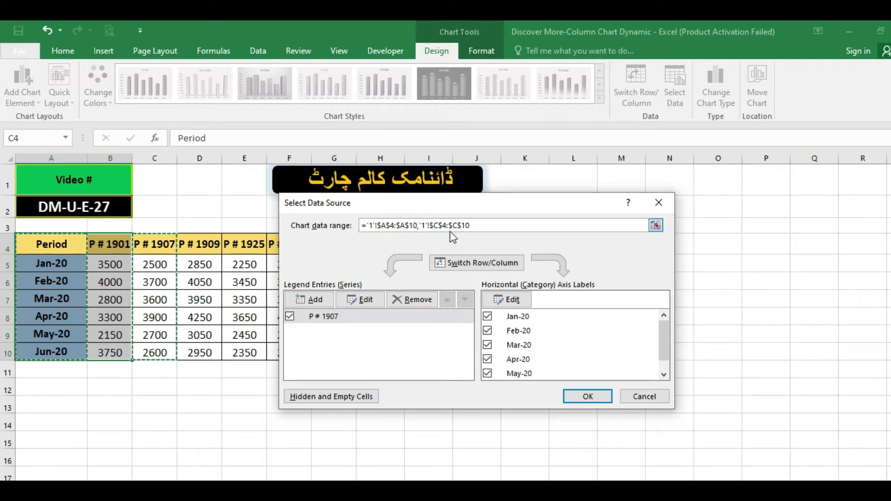
pyautogui.click(575, 396)
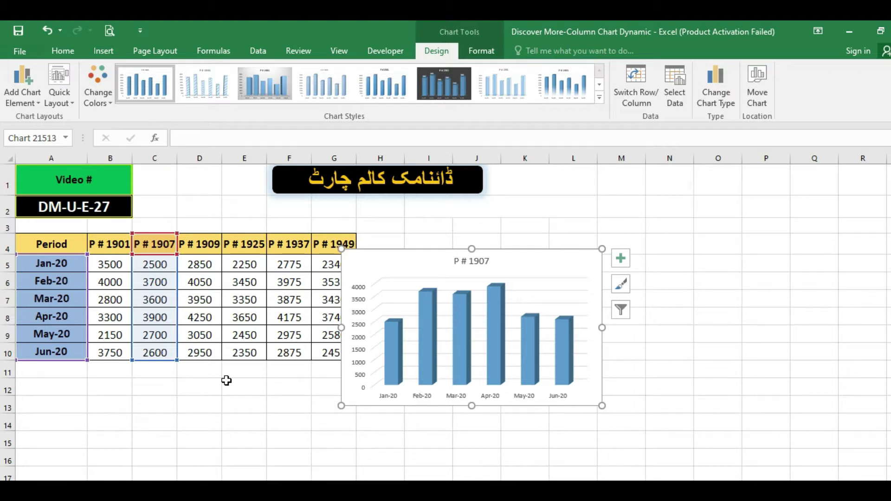
pyautogui.click(224, 386)
pyautogui.click(171, 262)
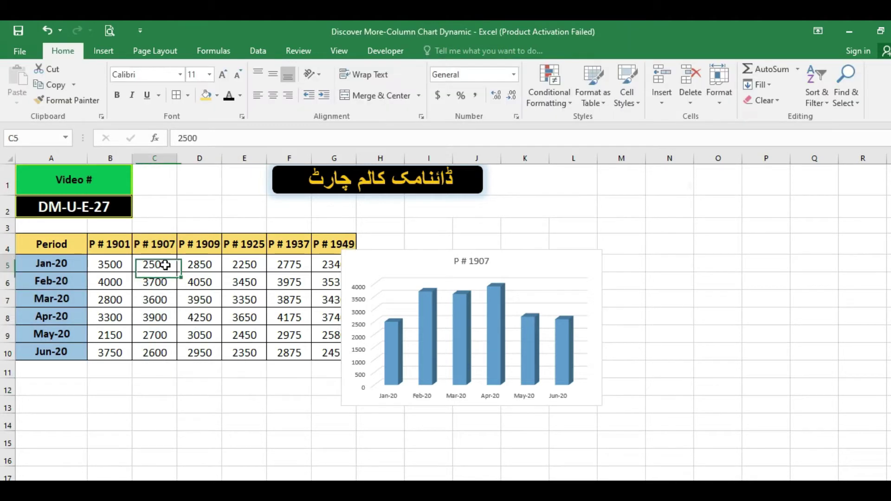
pyautogui.click(157, 317)
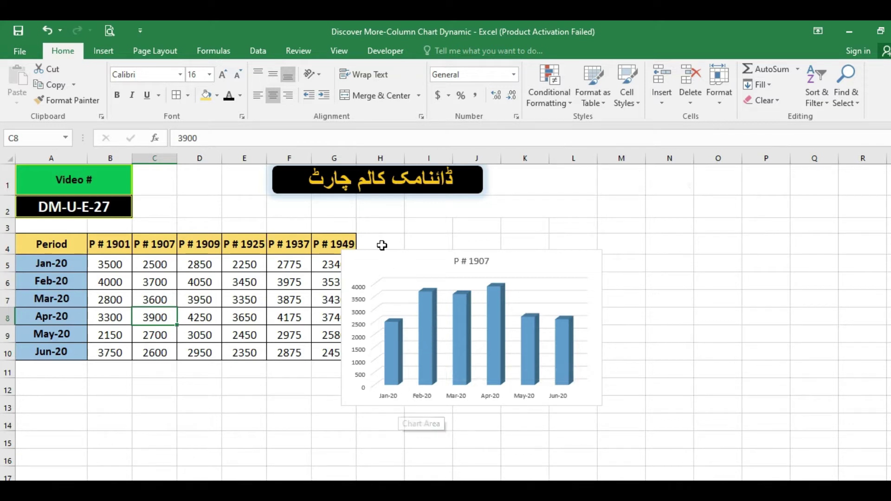
# - Move the chart beside the table, clear of column G, and enlarge it to span about columns H to P, down to row 15
pyautogui.moveTo(376, 255); pyautogui.dragTo(396, 243)
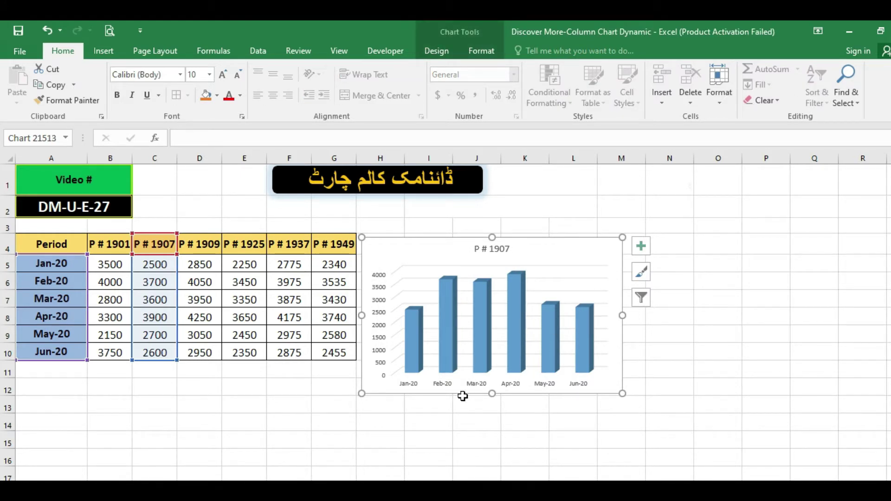
pyautogui.moveTo(621, 395); pyautogui.dragTo(782, 446)
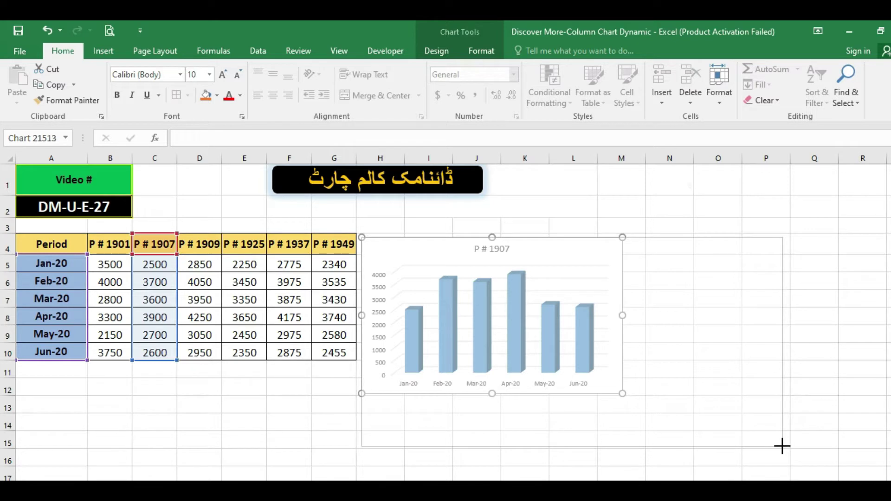
pyautogui.moveTo(782, 446); pyautogui.dragTo(782, 446)
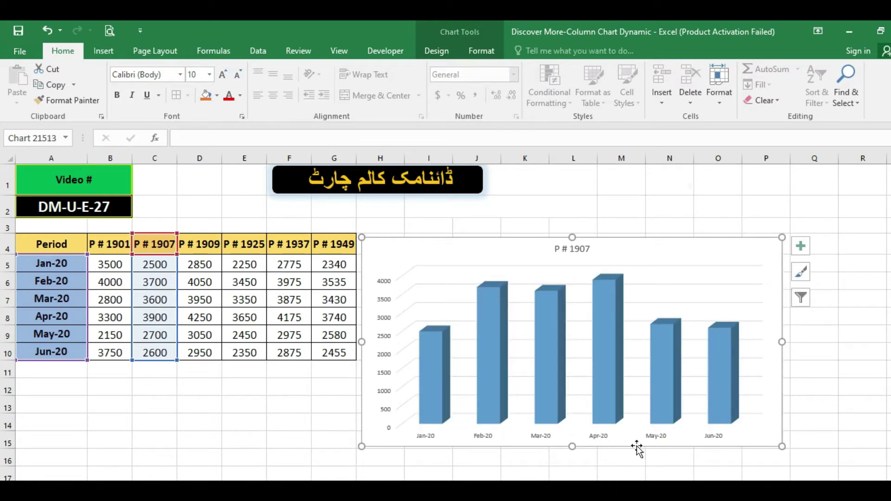
# - Fill the chart's walls with light green and the chart area with light blue
pyautogui.click(411, 285)
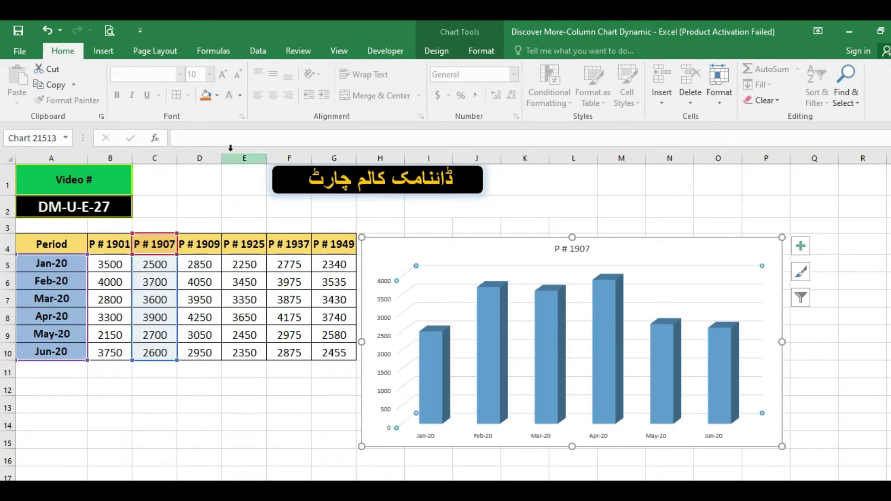
pyautogui.click(217, 94)
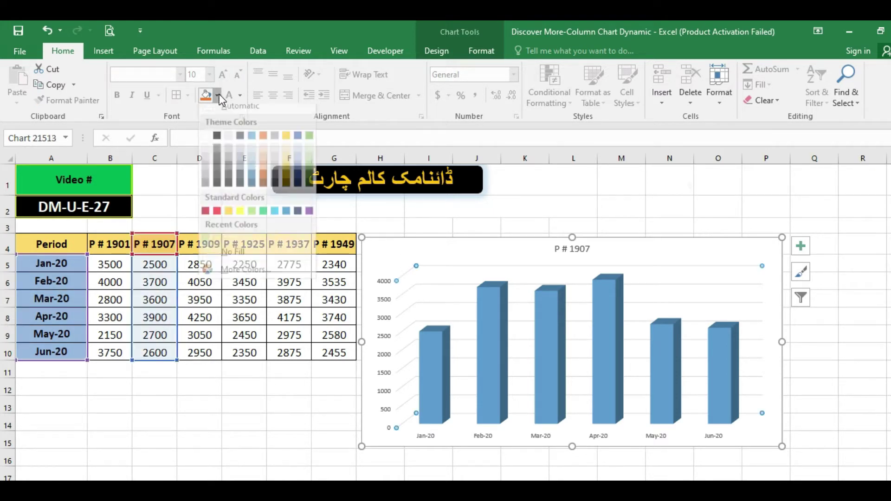
pyautogui.click(309, 155)
pyautogui.click(495, 253)
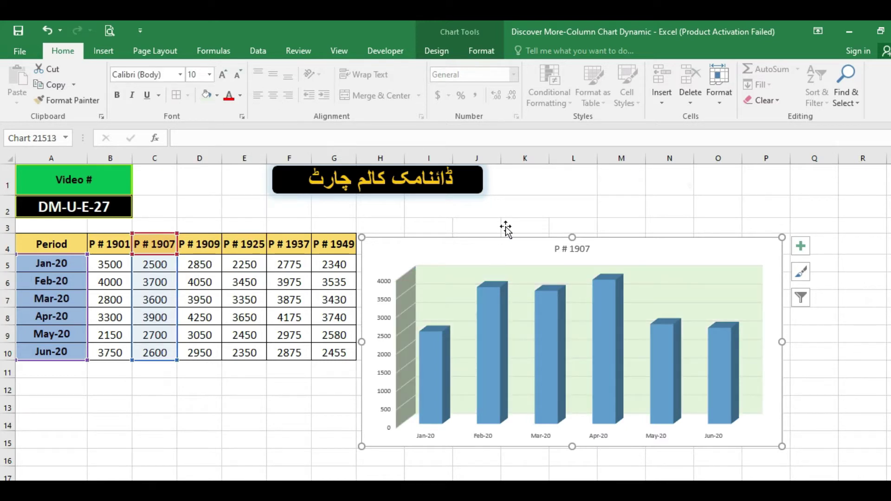
pyautogui.click(218, 96)
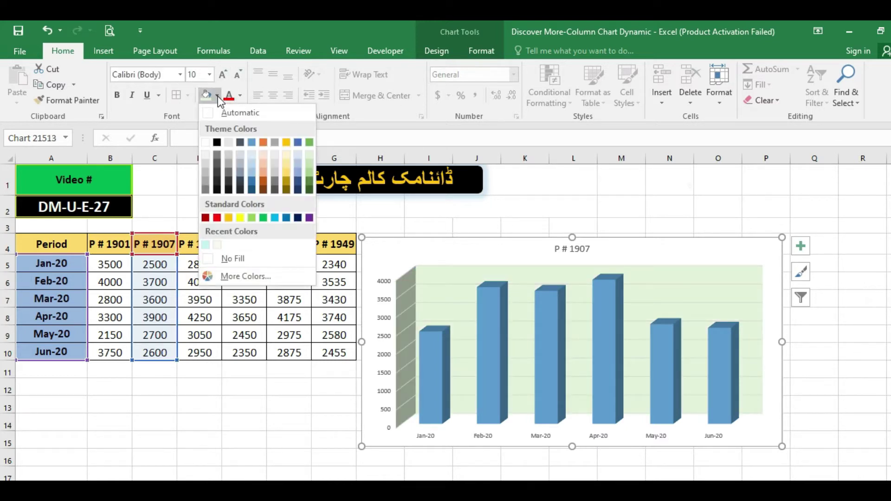
pyautogui.click(252, 166)
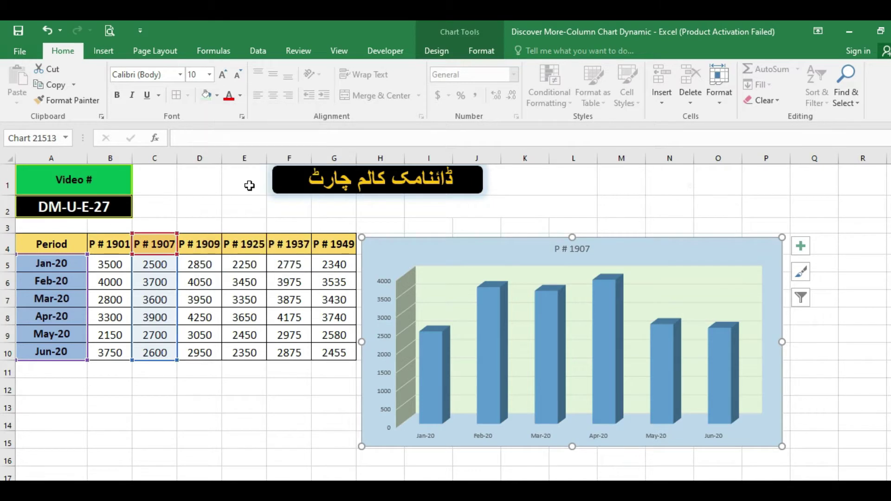
# - Give the P # 1907 columns a 3-D top bevel 6 pt wide and 6 pt high
pyautogui.click(556, 334)
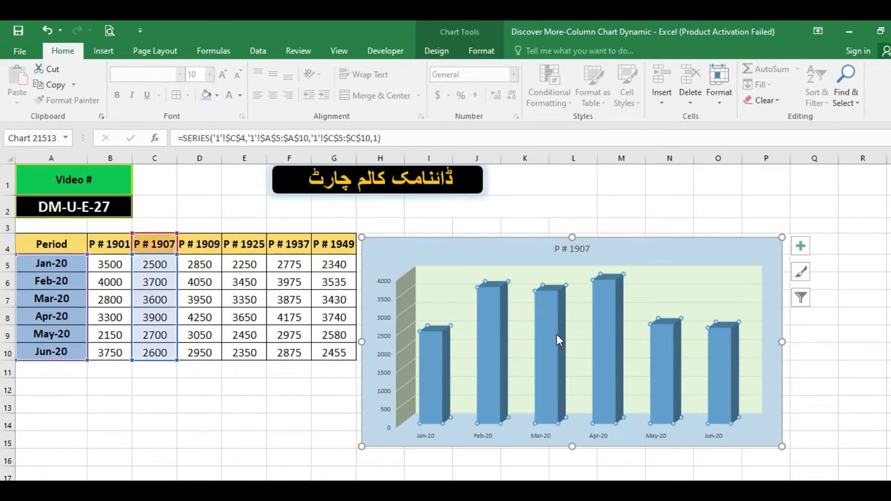
pyautogui.rightClick(556, 334)
pyautogui.click(605, 465)
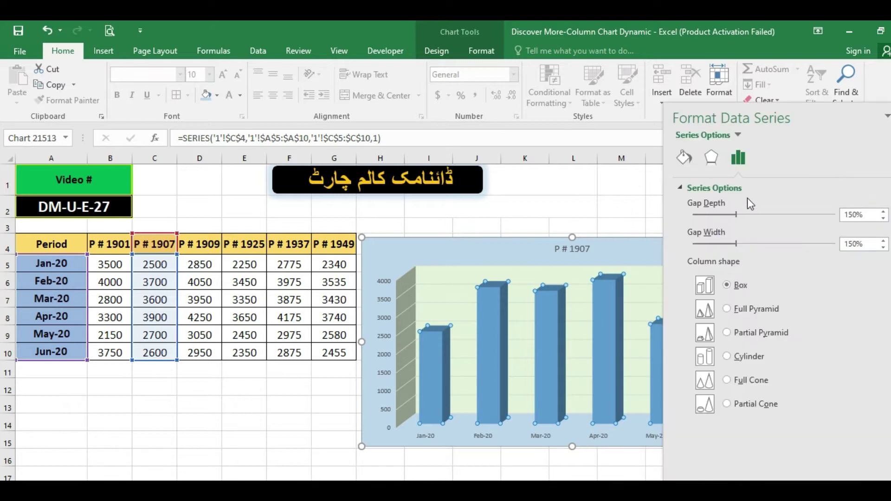
pyautogui.click(711, 158)
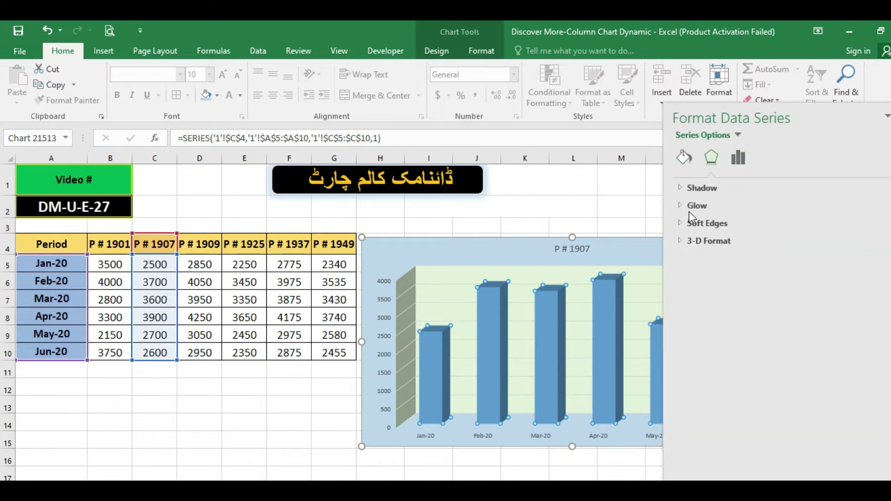
pyautogui.click(679, 240)
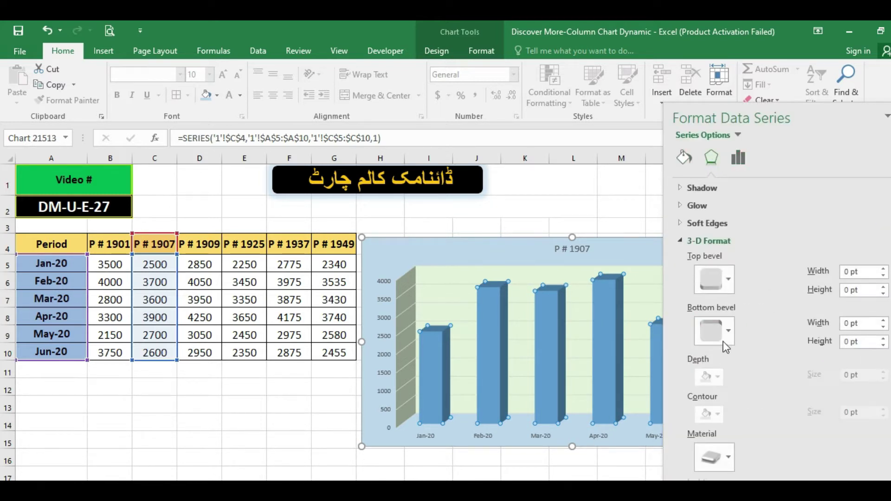
pyautogui.click(725, 283)
pyautogui.click(715, 378)
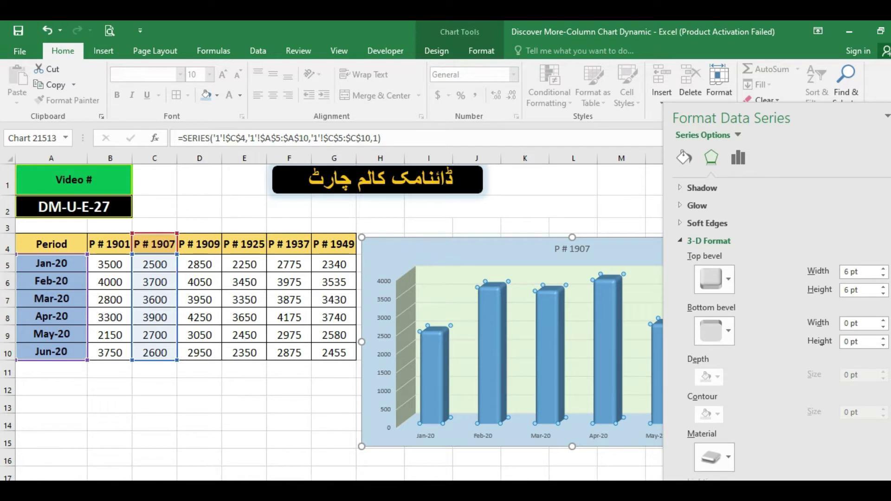
pyautogui.click(887, 117)
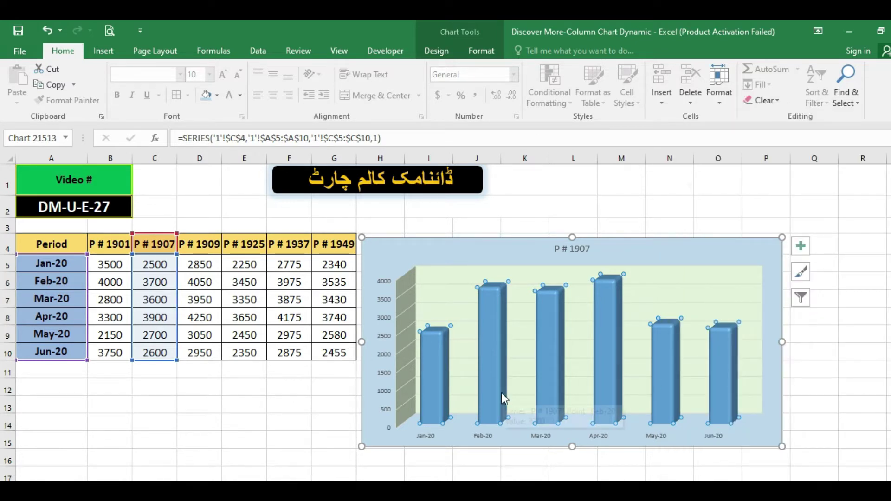
# - Add data labels to the P # 1907 column series
pyautogui.moveTo(504, 398)
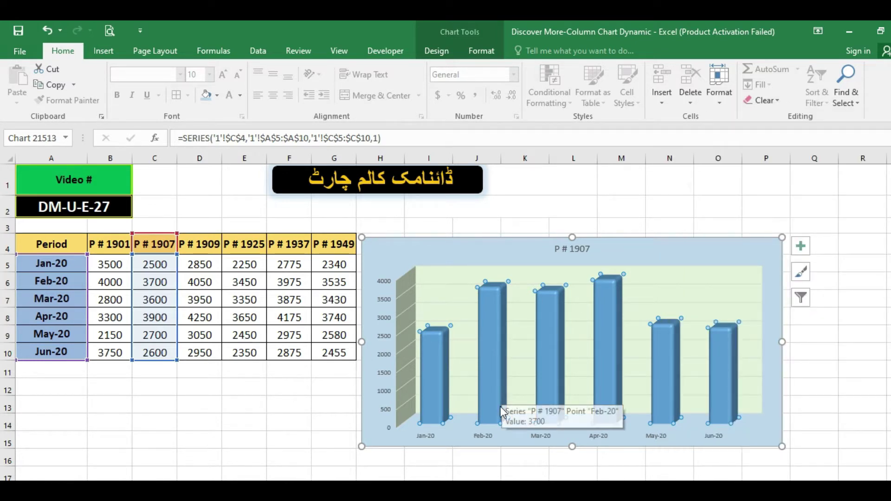
pyautogui.rightClick(491, 317)
pyautogui.moveTo(542, 409)
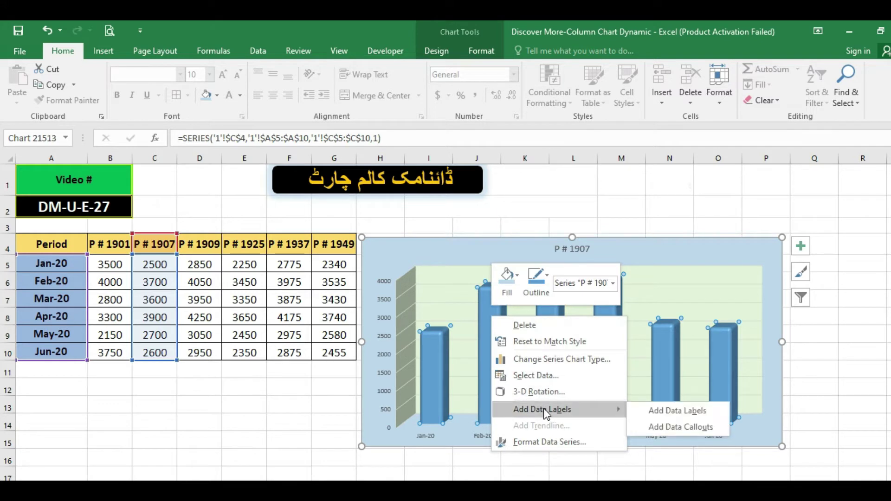
pyautogui.click(652, 409)
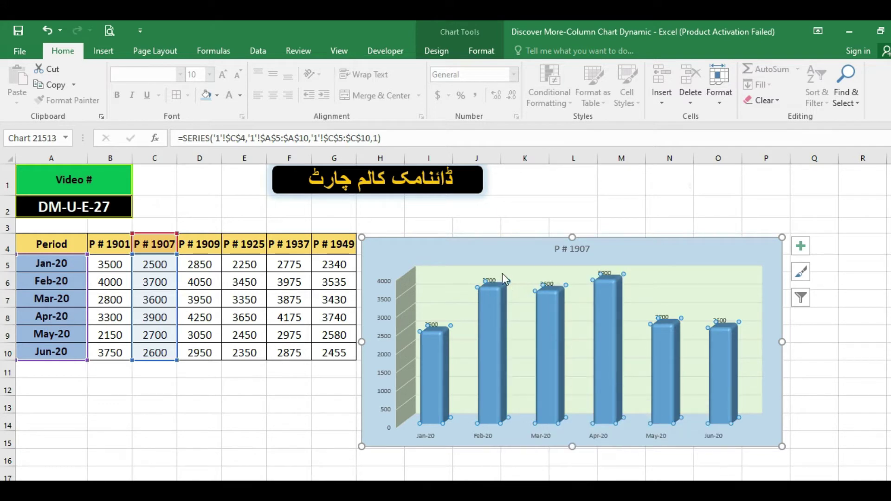
# - Format the column data labels as black, bold, 14 pt text
pyautogui.click(490, 281)
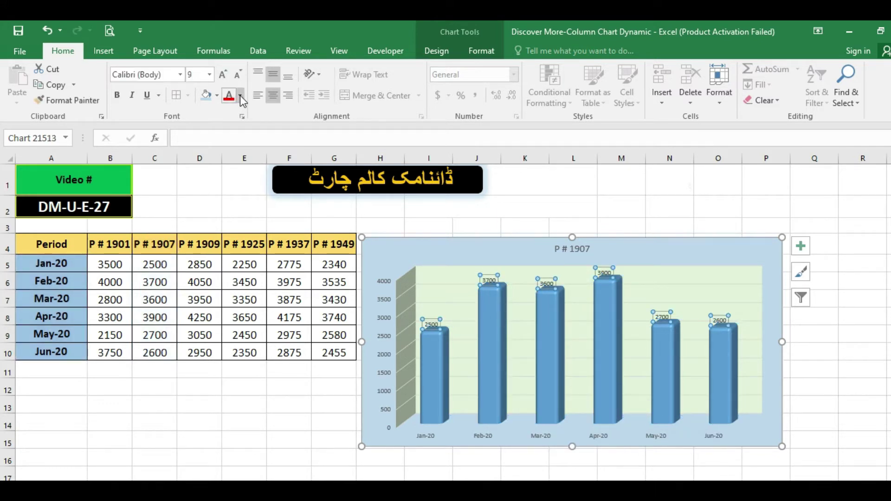
pyautogui.click(241, 97)
pyautogui.click(238, 139)
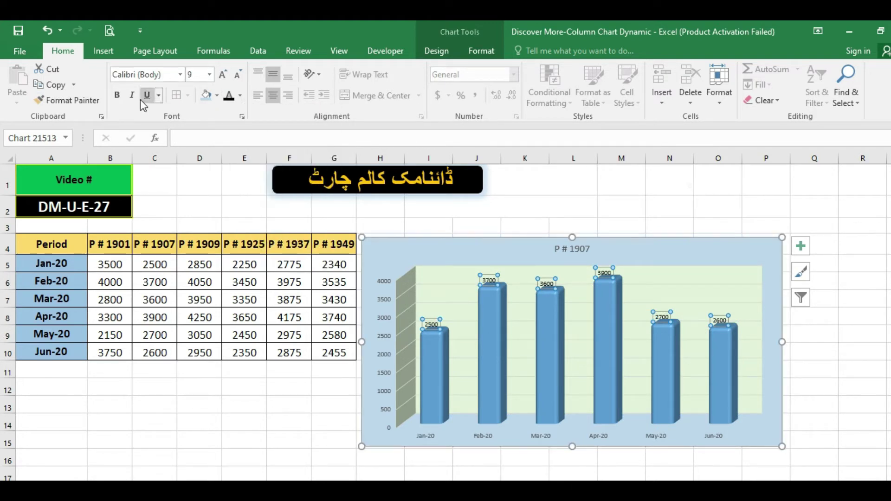
pyautogui.click(221, 76)
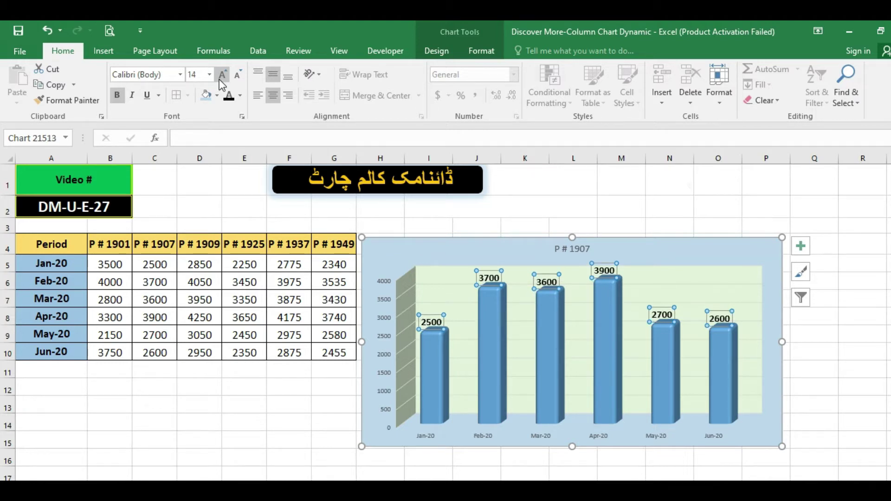
pyautogui.click(577, 189)
# - Format the chart title as bold, black, 24 pt text
pyautogui.click(581, 246)
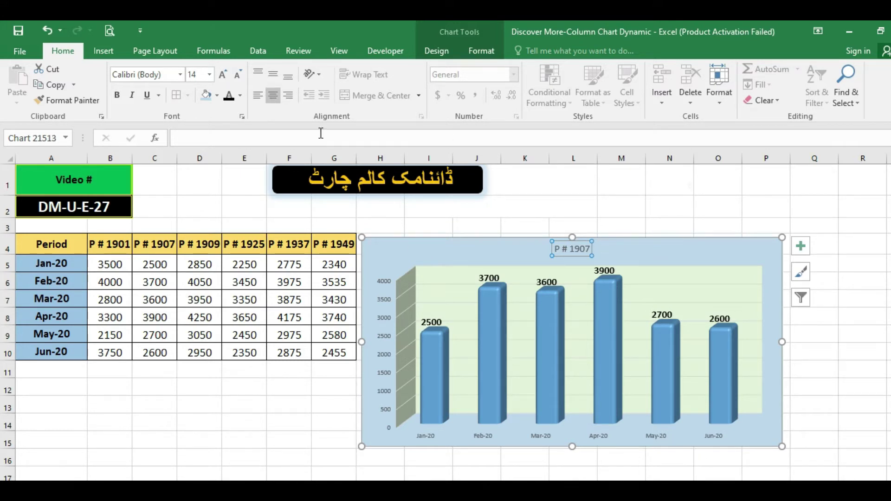
pyautogui.click(117, 96)
pyautogui.click(223, 76)
pyautogui.click(223, 75)
pyautogui.click(224, 76)
pyautogui.click(223, 75)
pyautogui.click(224, 76)
pyautogui.click(223, 75)
pyautogui.click(223, 76)
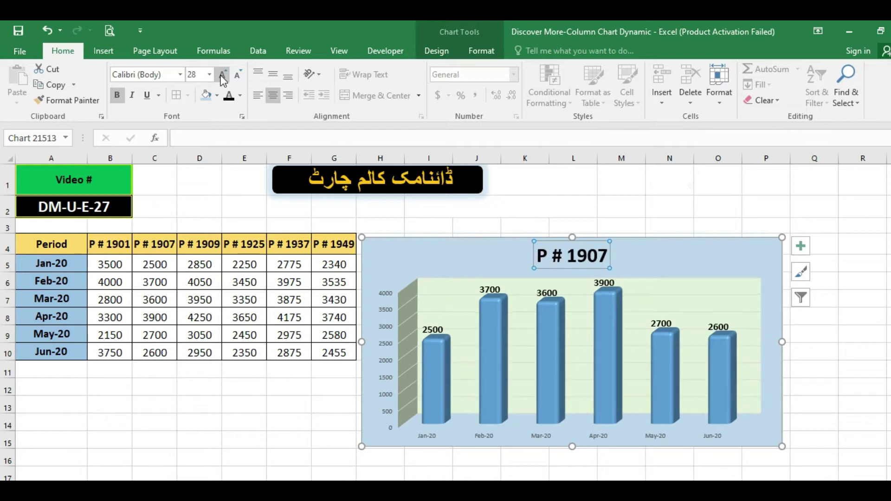
pyautogui.click(239, 76)
pyautogui.click(239, 75)
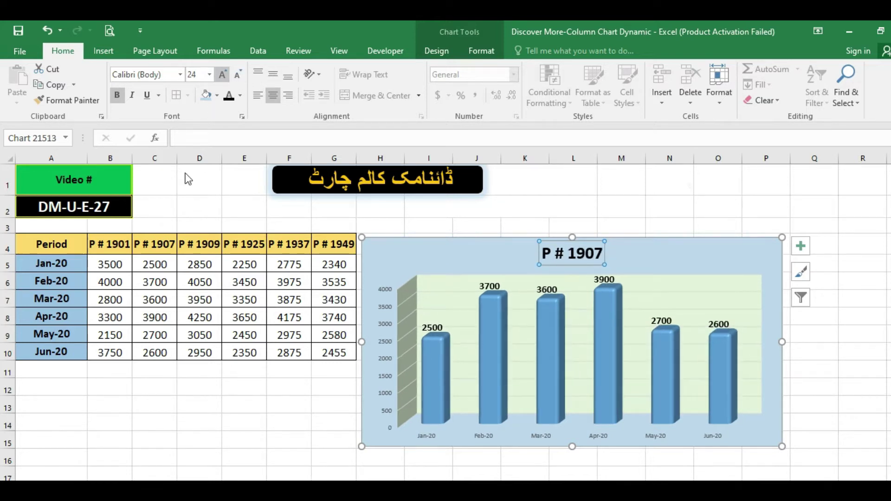
pyautogui.click(212, 394)
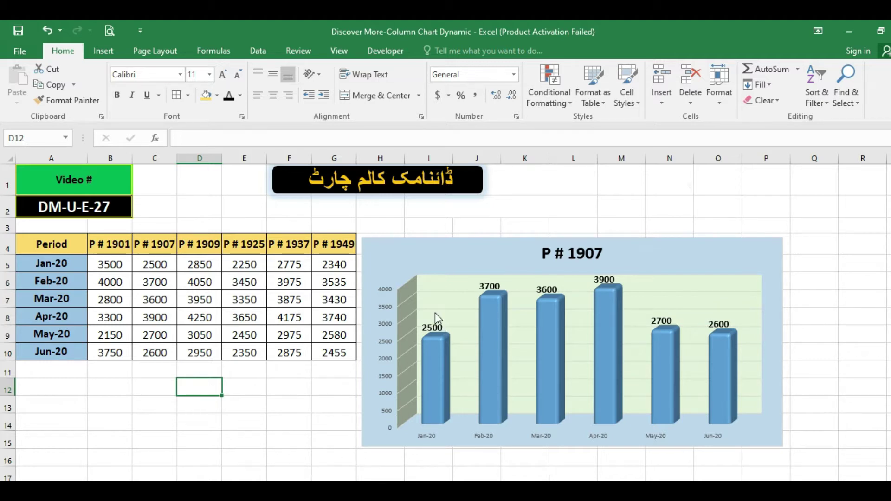
pyautogui.click(432, 253)
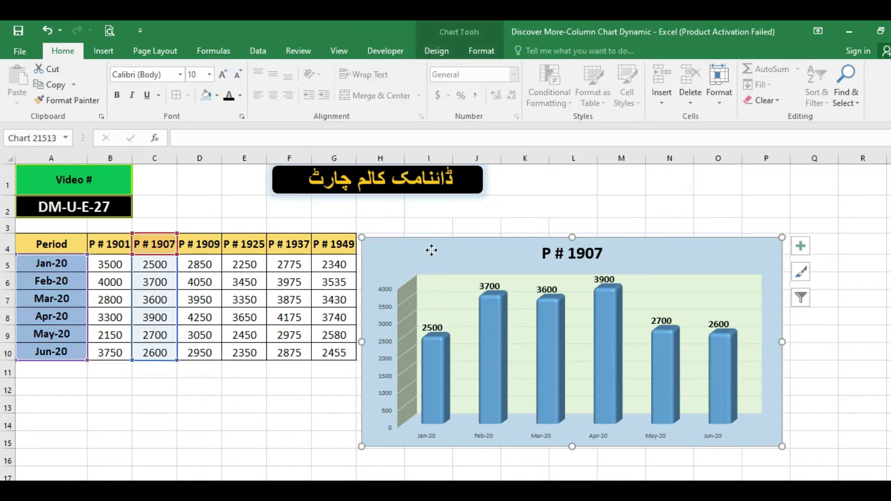
pyautogui.rightClick(432, 251)
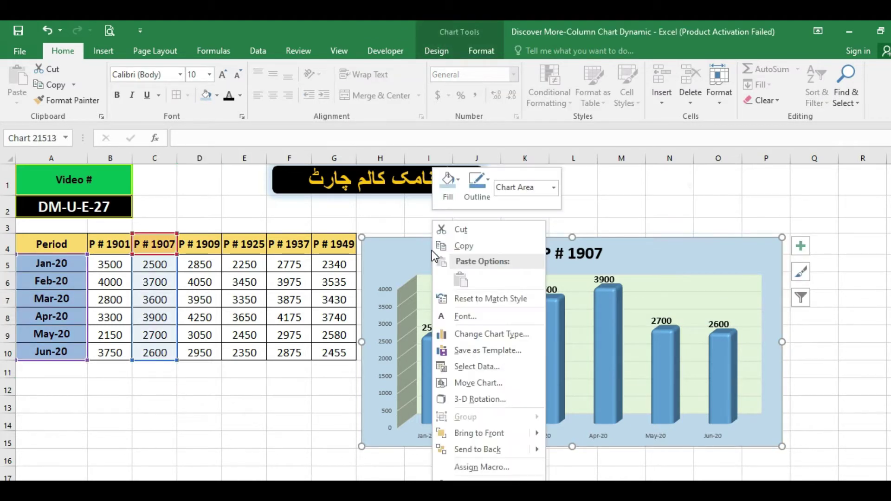
pyautogui.click(308, 431)
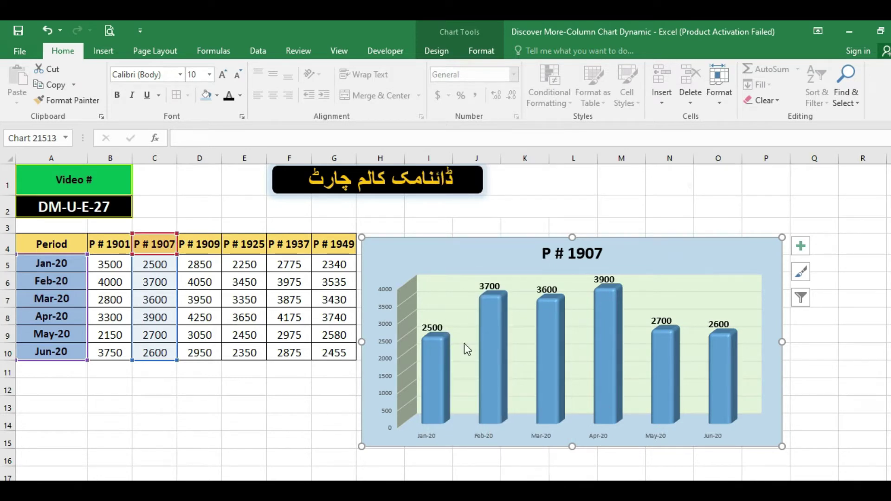
# - Format the horizontal axis month labels as black, bold, 12 pt text
pyautogui.click(542, 439)
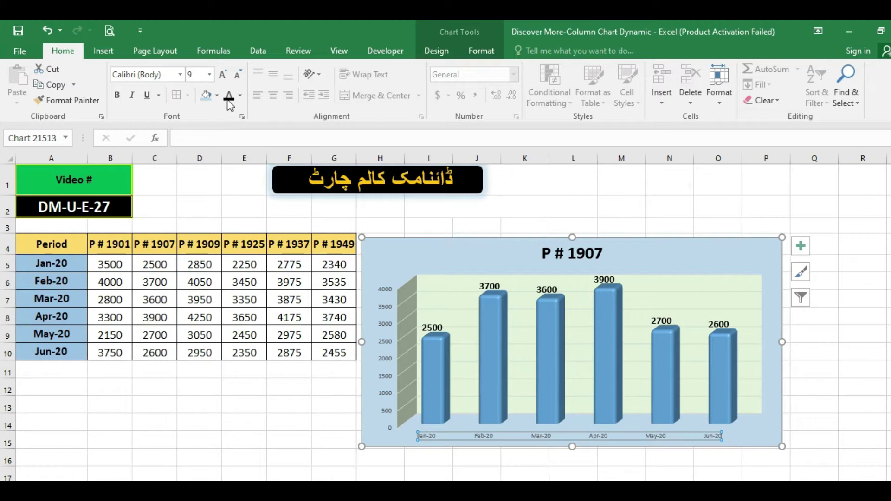
pyautogui.click(117, 96)
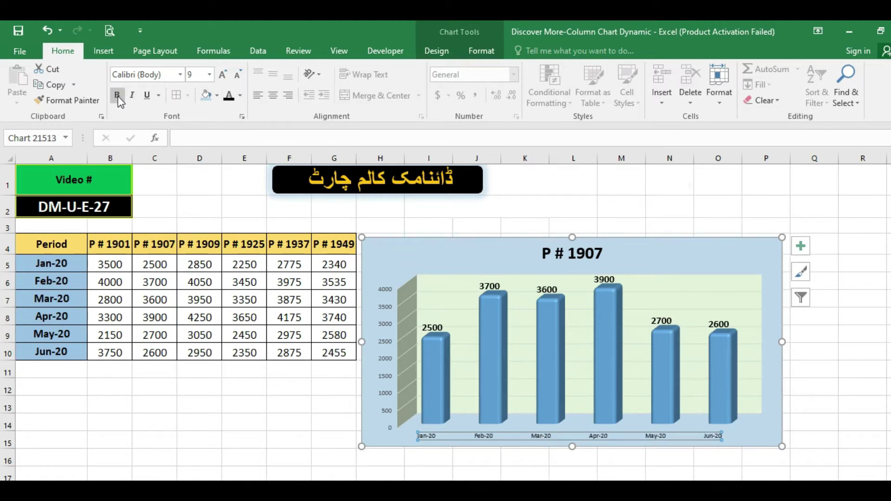
pyautogui.click(223, 75)
pyautogui.click(224, 75)
pyautogui.click(224, 74)
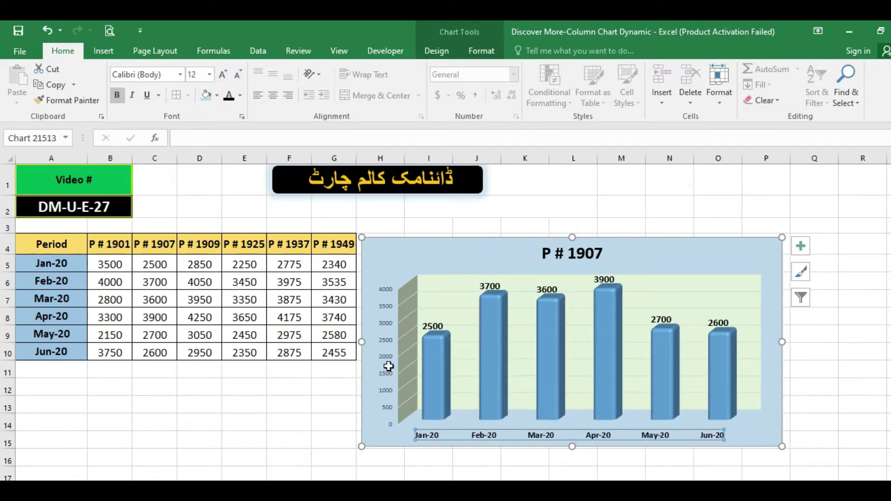
# - Format the vertical axis numbers as black, bold, 11 pt text and enlarge the month labels by one more font size
pyautogui.click(381, 288)
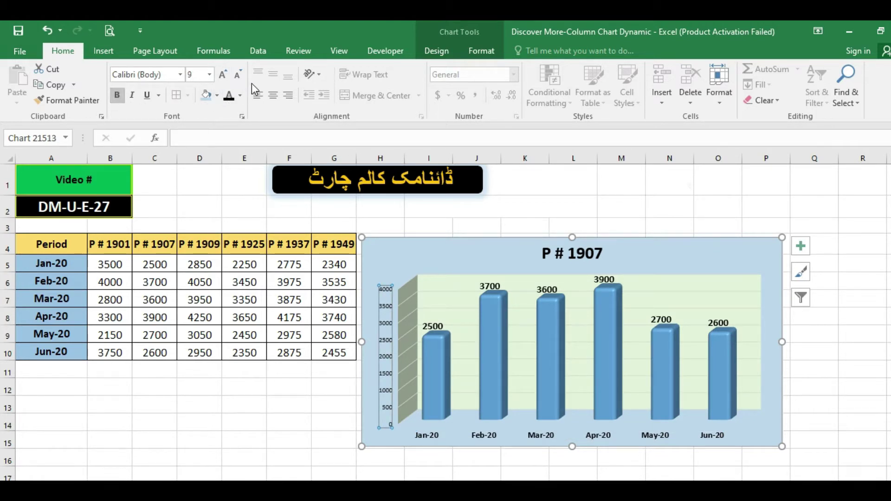
pyautogui.click(222, 76)
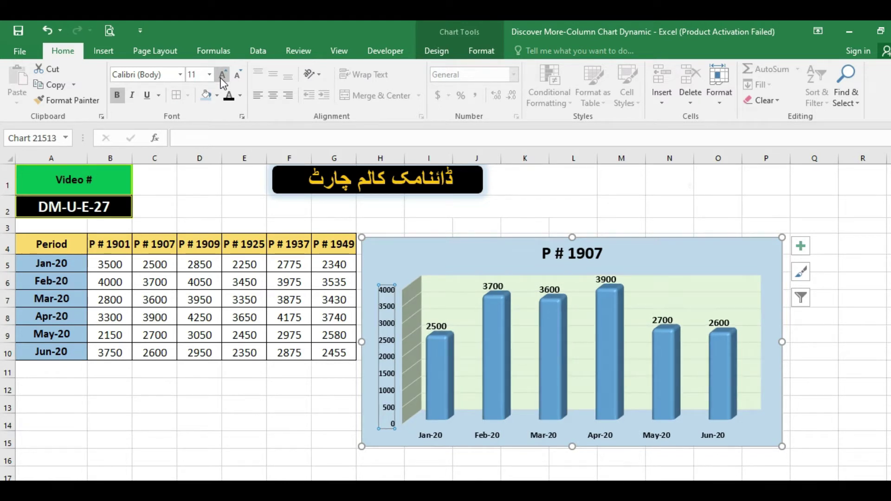
pyautogui.click(430, 437)
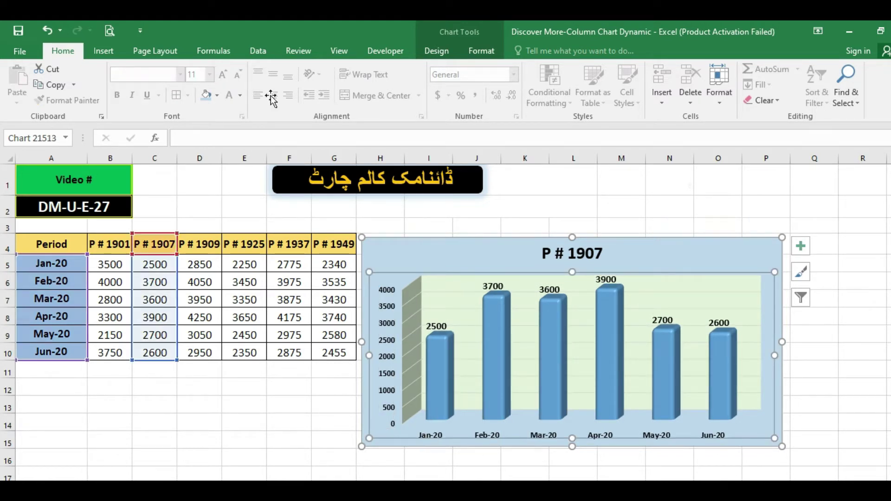
pyautogui.click(429, 435)
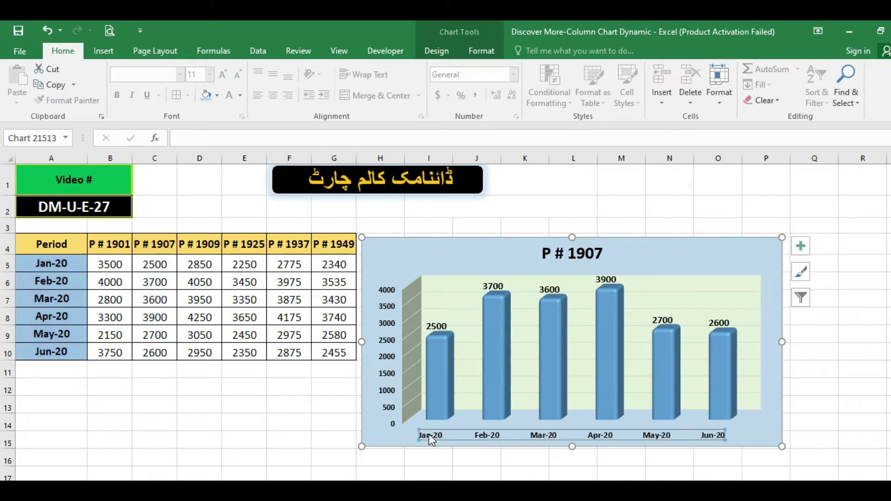
pyautogui.click(224, 77)
pyautogui.click(129, 386)
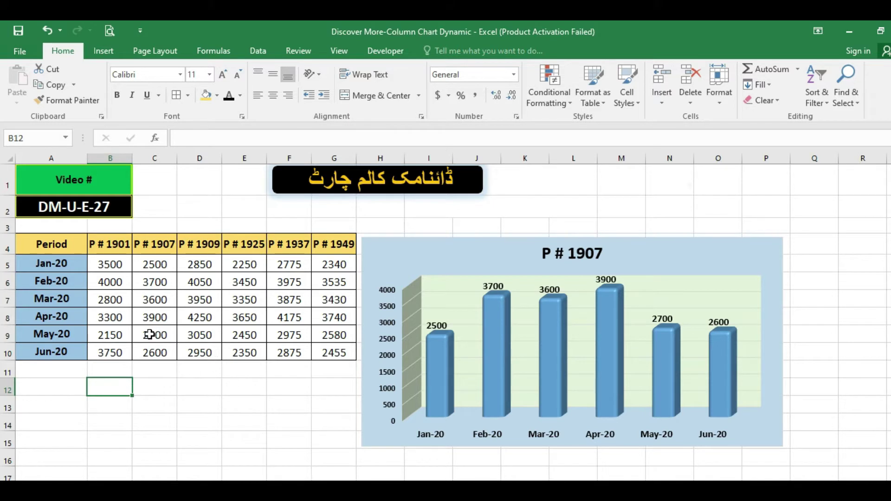
# - Copy the table's header row from Period to P # 1949 into row 12, starting at A12
pyautogui.click(48, 246)
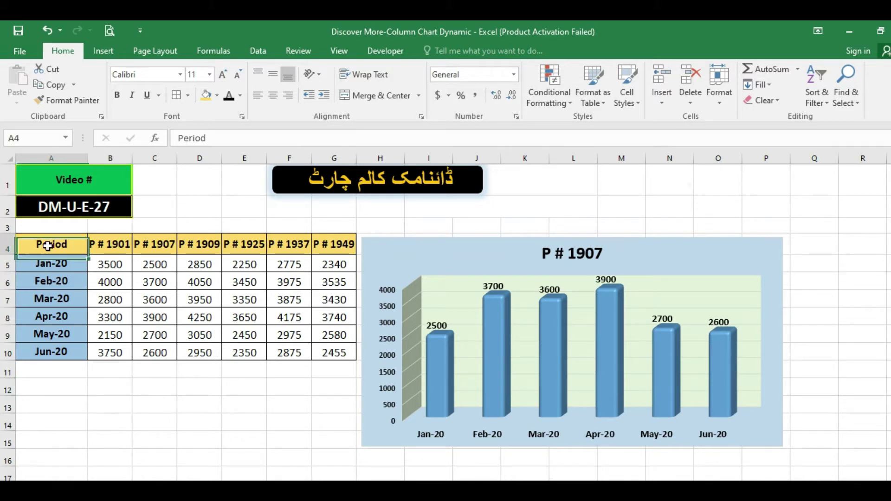
pyautogui.moveTo(87, 244); pyautogui.dragTo(325, 245)
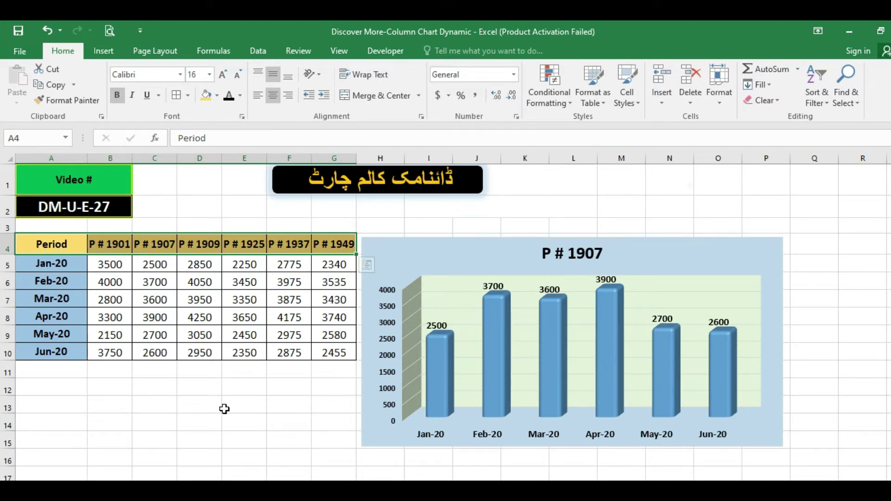
pyautogui.hotkey('ctrl', 'c')
pyautogui.click(61, 390)
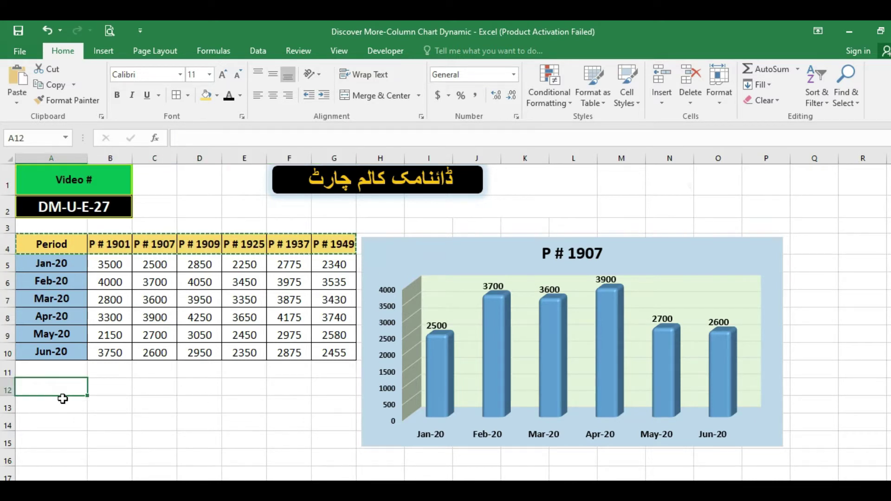
pyautogui.hotkey('ctrl', 'v')
pyautogui.click(96, 413)
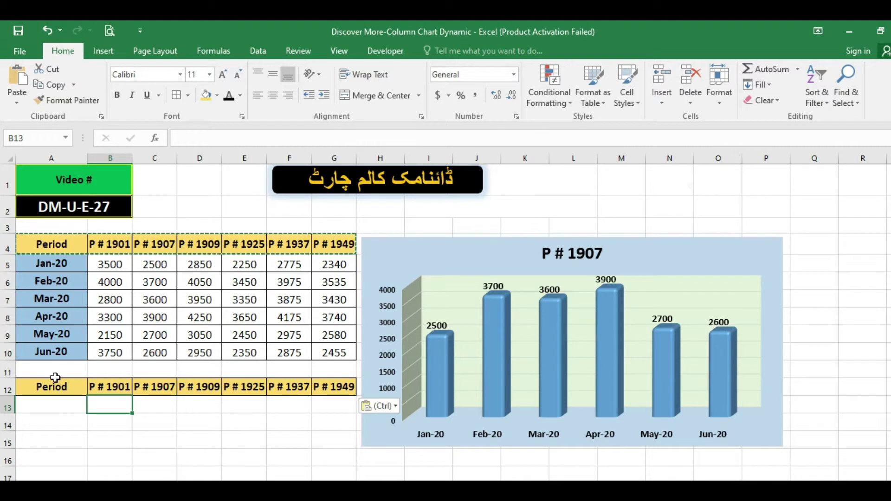
pyautogui.press('Escape')
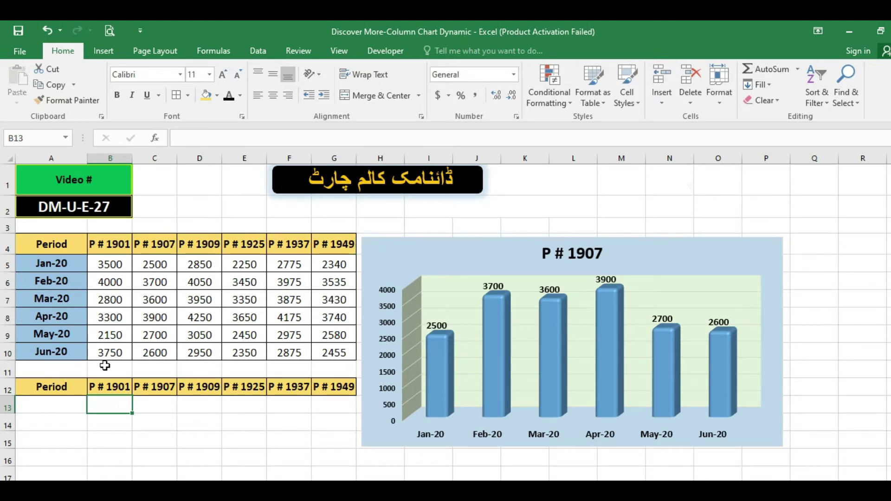
# - Copy the Jan-20 period cell from the data table into A13, under the new Period header
pyautogui.click(64, 402)
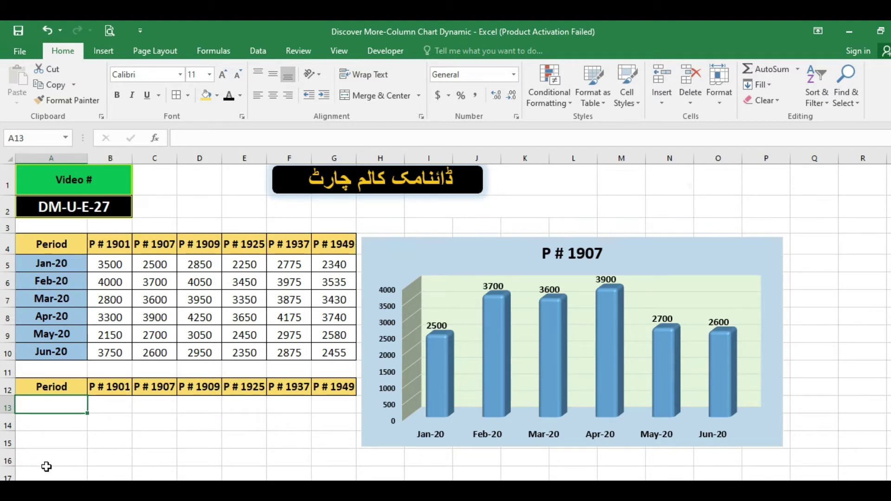
pyautogui.click(70, 272)
pyautogui.hotkey('ctrl', 'c')
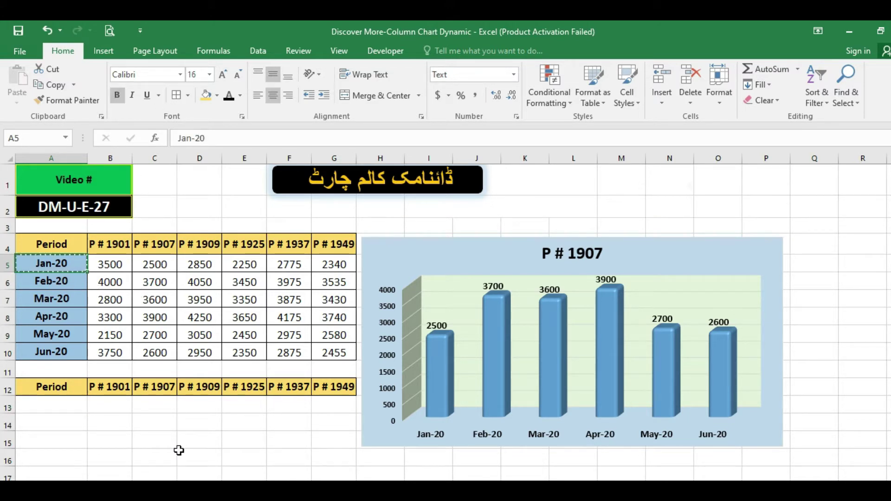
pyautogui.press('Down')
pyautogui.press('Down')
pyautogui.press('Down')
pyautogui.press('Down')
pyautogui.press('Down')
pyautogui.press('Down')
pyautogui.press('Down')
pyautogui.press('Down')
pyautogui.press('Return')
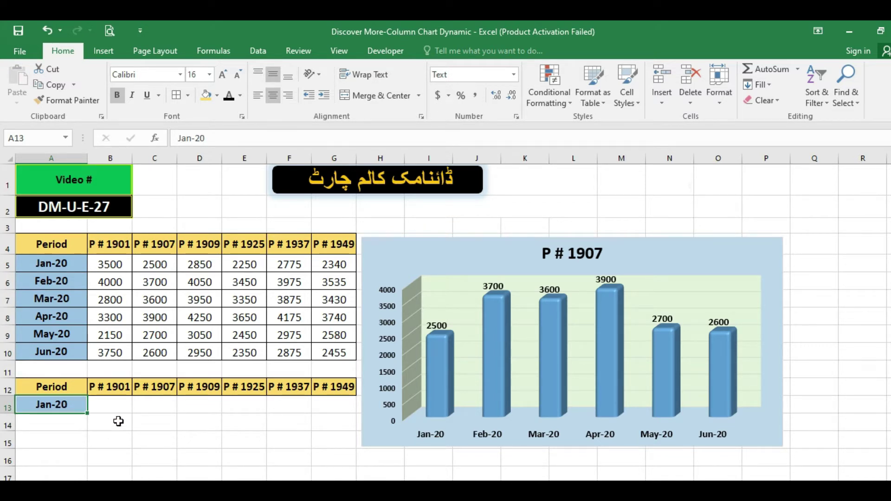
# - Enter =VLOOKUP(A13,A4:G10,2,FALSE) in B13 to look up the selected period's P # 1901 value
pyautogui.moveTo(116, 406); pyautogui.dragTo(324, 406)
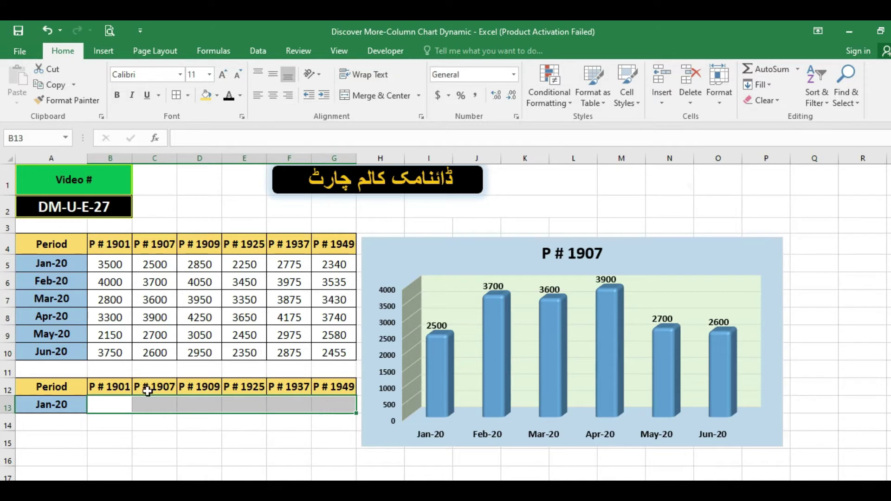
pyautogui.click(121, 435)
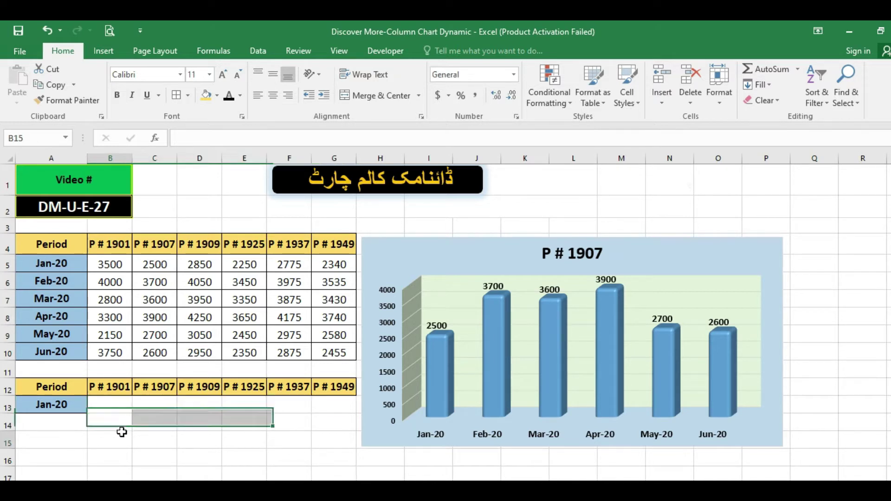
pyautogui.click(117, 407)
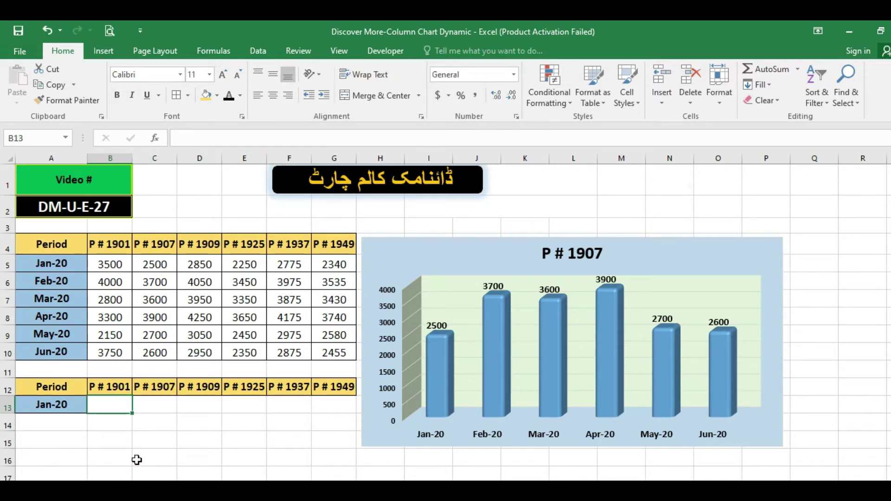
pyautogui.write('=')
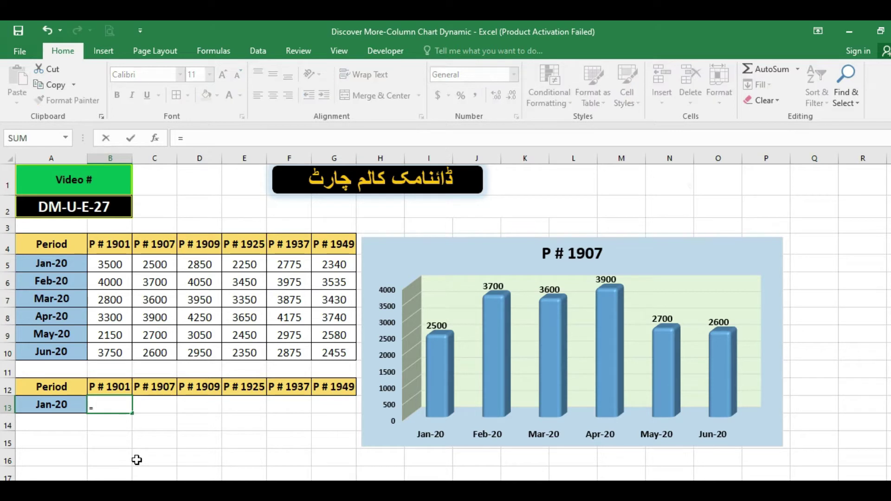
pyautogui.write('vlookup')
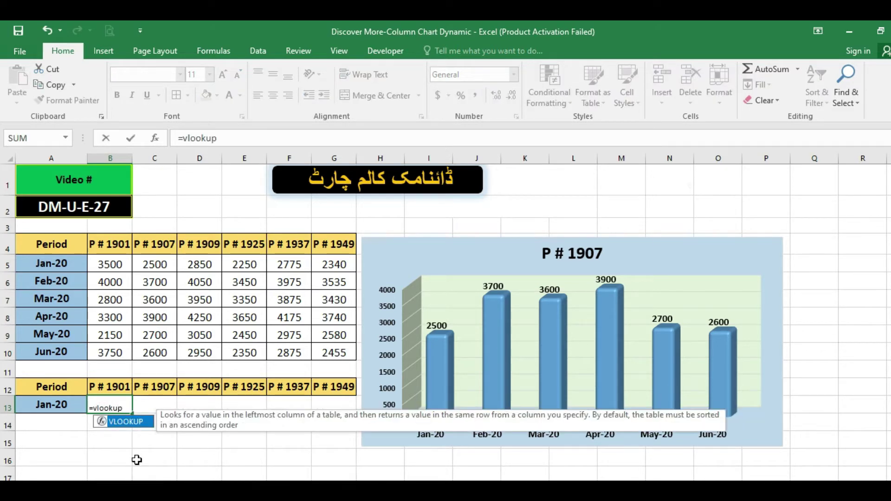
pyautogui.write('(')
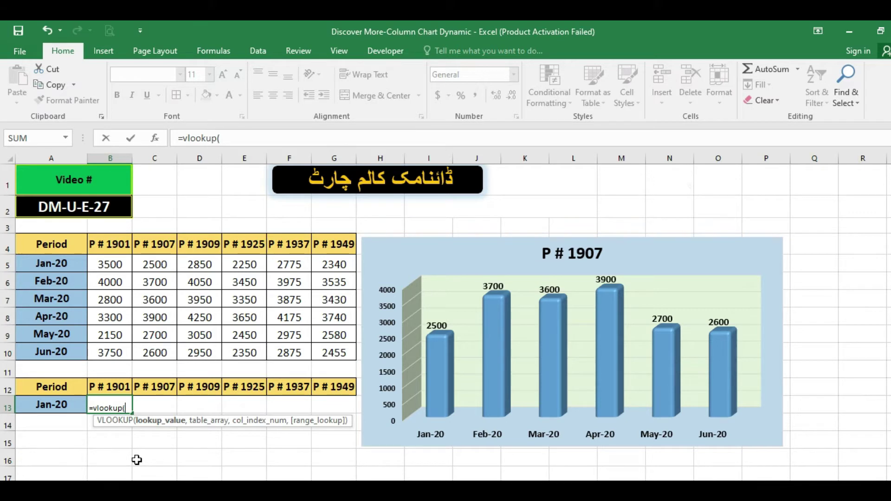
pyautogui.click(56, 405)
pyautogui.write(',')
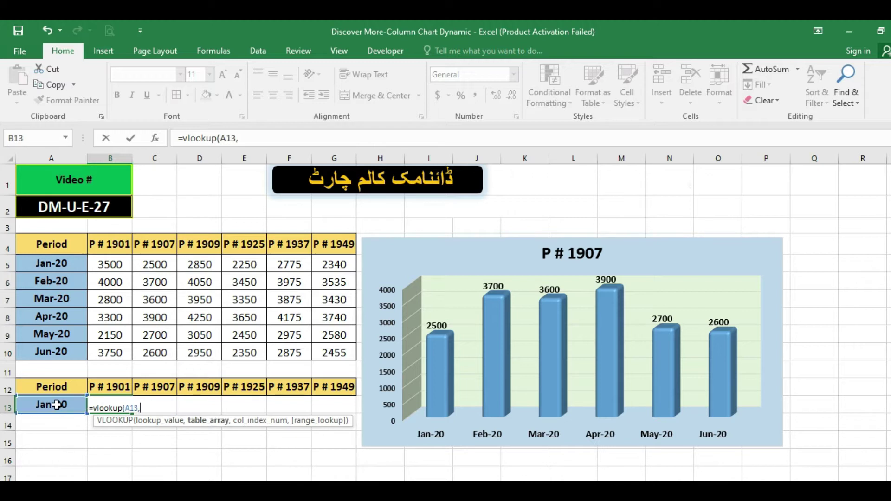
pyautogui.moveTo(74, 246); pyautogui.dragTo(321, 357)
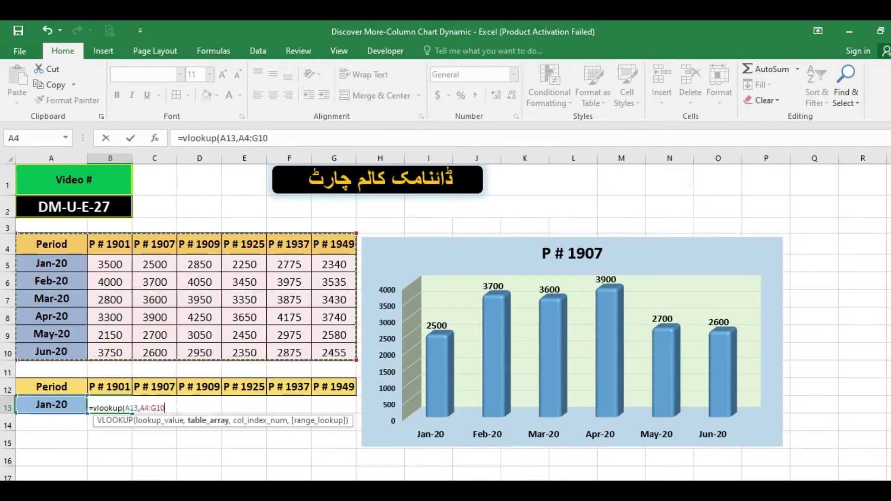
pyautogui.write(',2,')
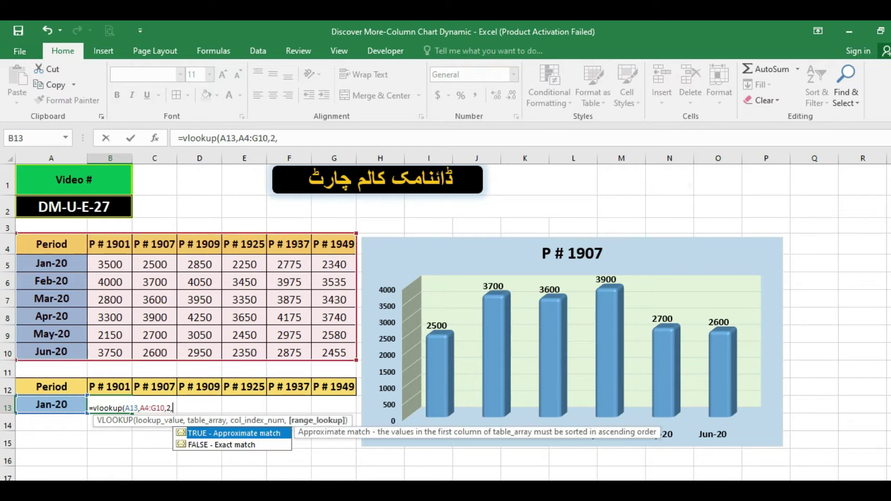
pyautogui.write('false)')
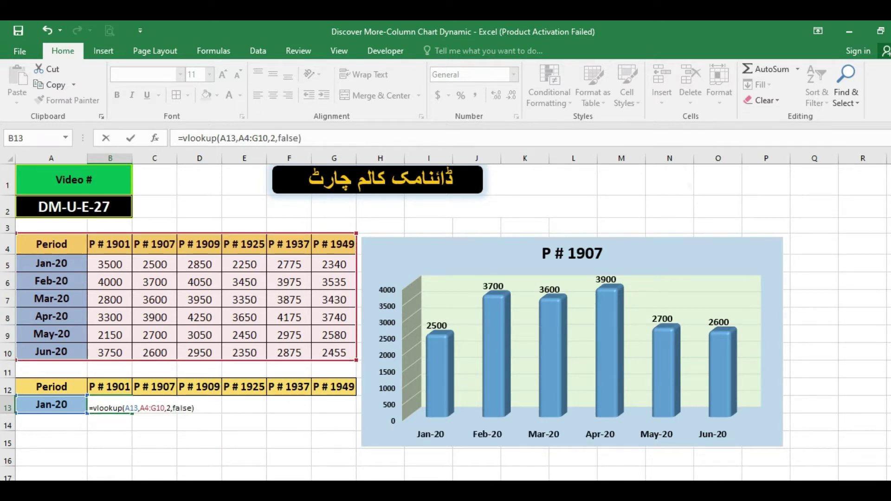
pyautogui.press('Return')
pyautogui.press('Up')
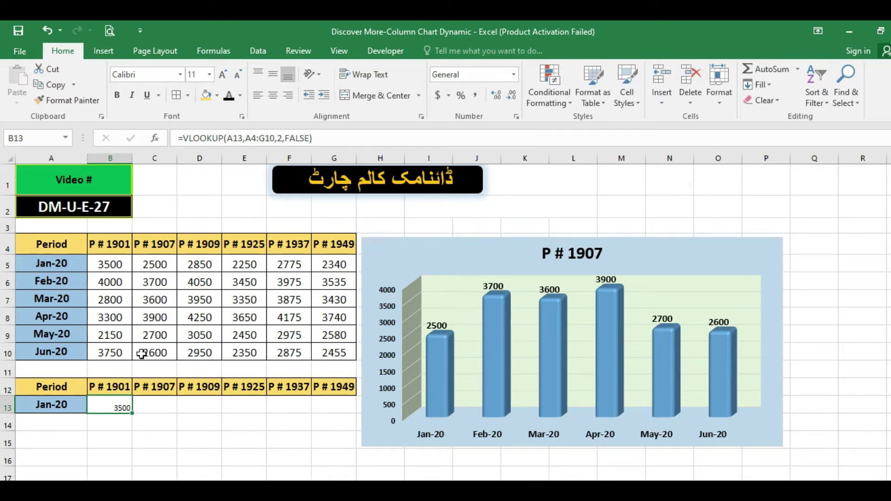
# - Center B13 vertically and apply the formatting of the data table's Jan-20 row to A13:G13
pyautogui.click(274, 96)
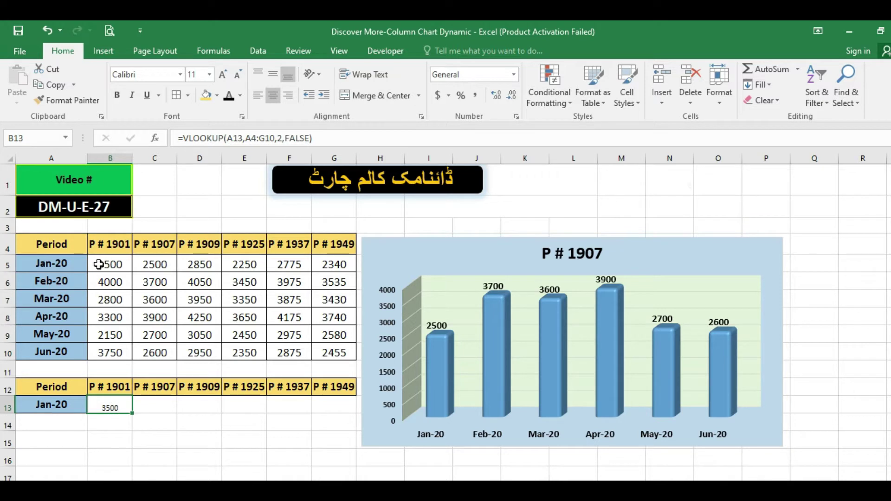
pyautogui.click(75, 264)
pyautogui.moveTo(99, 265); pyautogui.dragTo(341, 265)
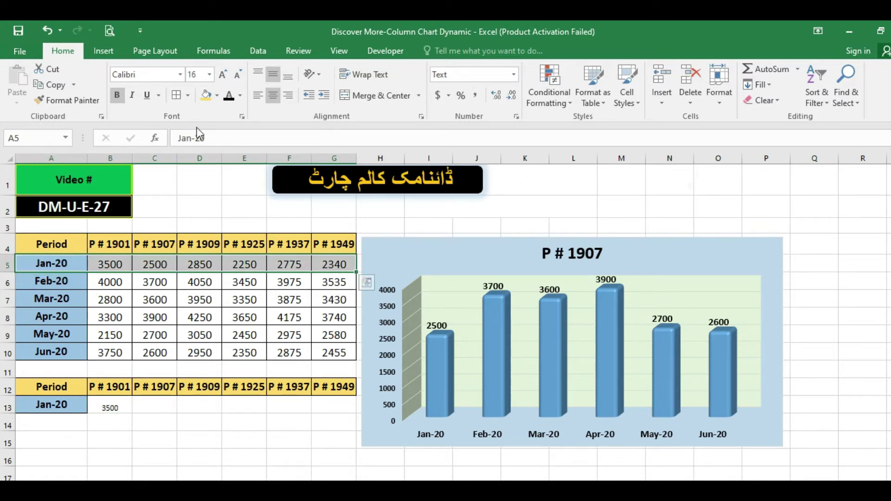
pyautogui.click(65, 101)
pyautogui.moveTo(63, 405); pyautogui.dragTo(316, 403)
# - Make the references in B13's formula absolute so it reads =VLOOKUP($A$13,$A$4:$G$10,2,FALSE)
pyautogui.click(118, 408)
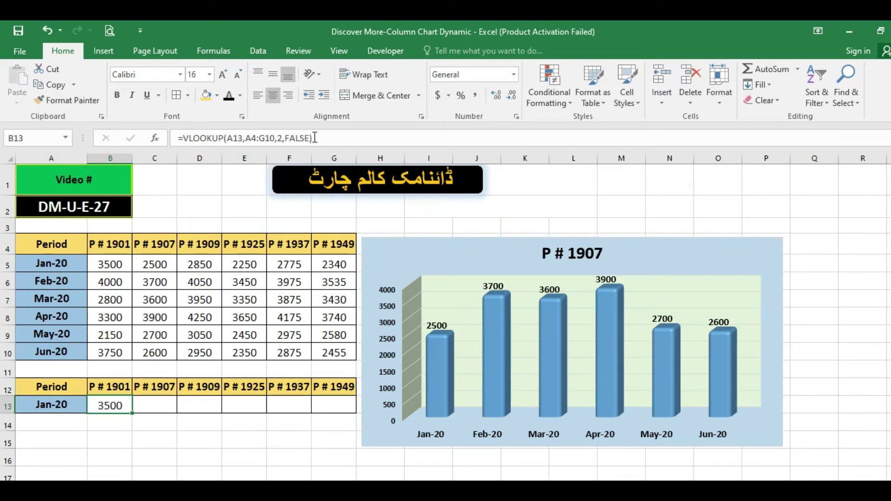
pyautogui.click(227, 139)
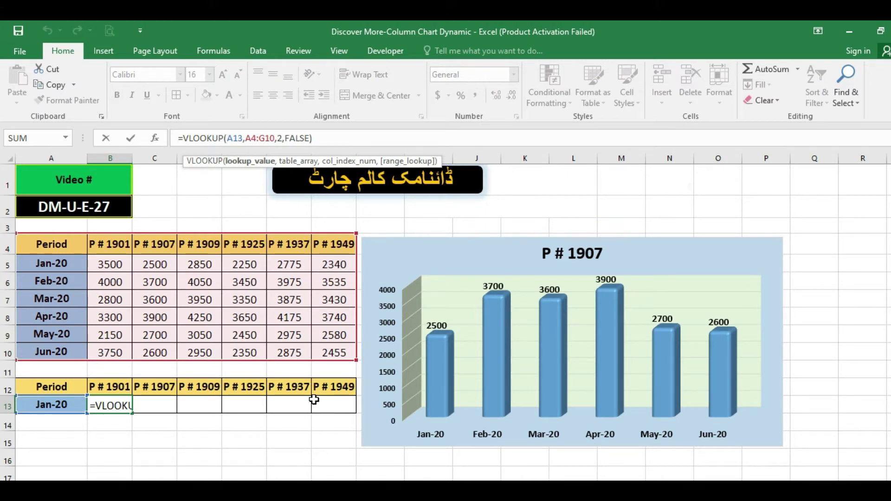
pyautogui.write('$')
pyautogui.press('Right')
pyautogui.write('$')
pyautogui.press('Right')
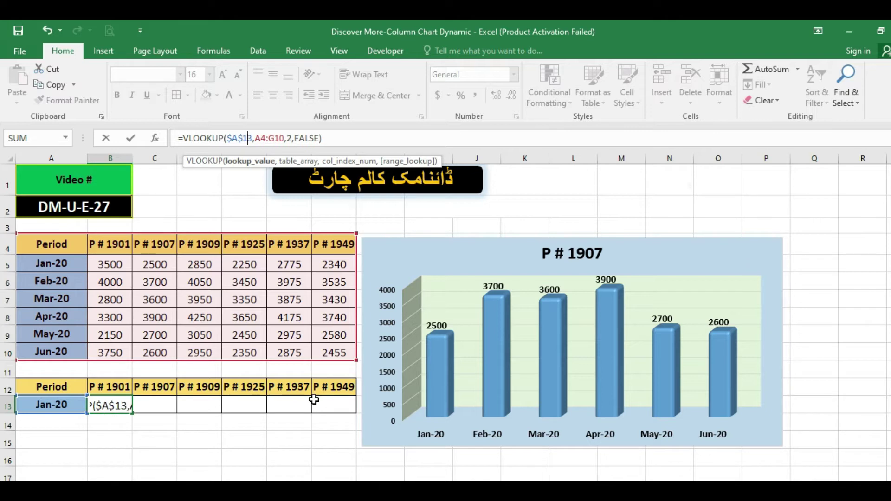
pyautogui.press('Right')
pyautogui.press('Right')
pyautogui.write('$')
pyautogui.press('Right')
pyautogui.write('$')
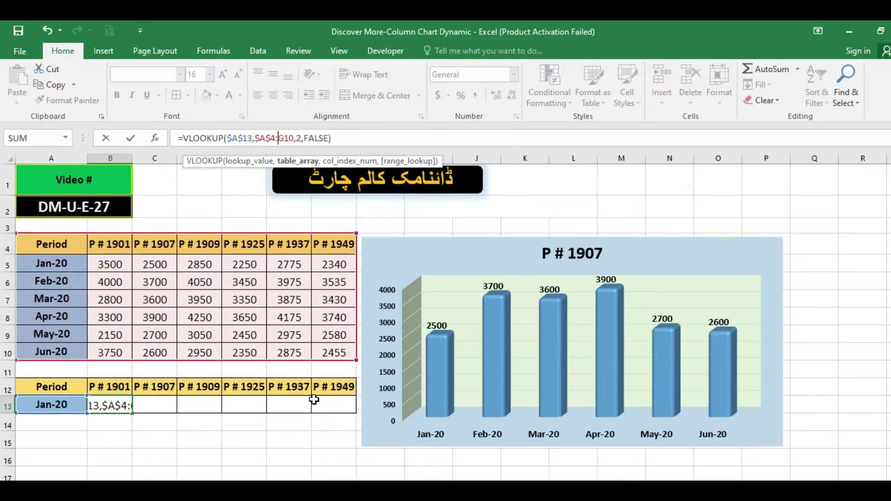
pyautogui.press('Right')
pyautogui.press('Right')
pyautogui.write('$')
pyautogui.press('Right')
pyautogui.write('$')
pyautogui.press('Return')
pyautogui.press('Up')
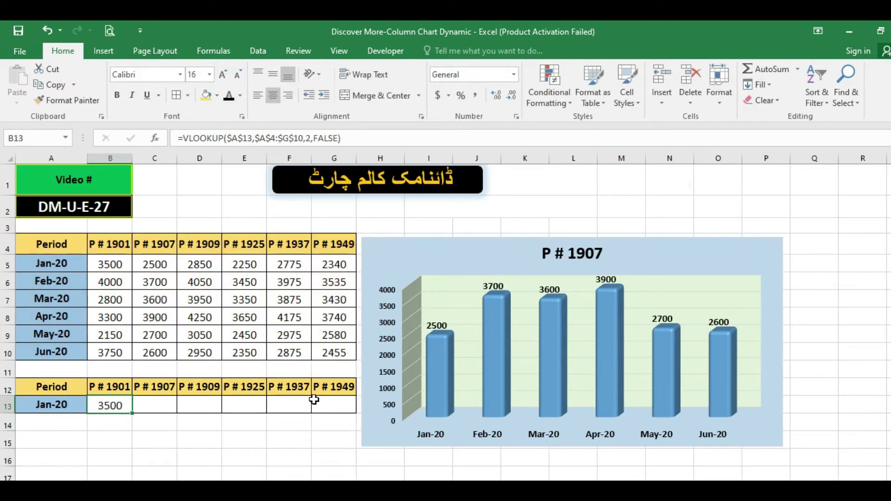
# - Copy the VLOOKUP formula from B13 across C13:G13
pyautogui.hotkey('ctrl', 'c')
pyautogui.press('Right')
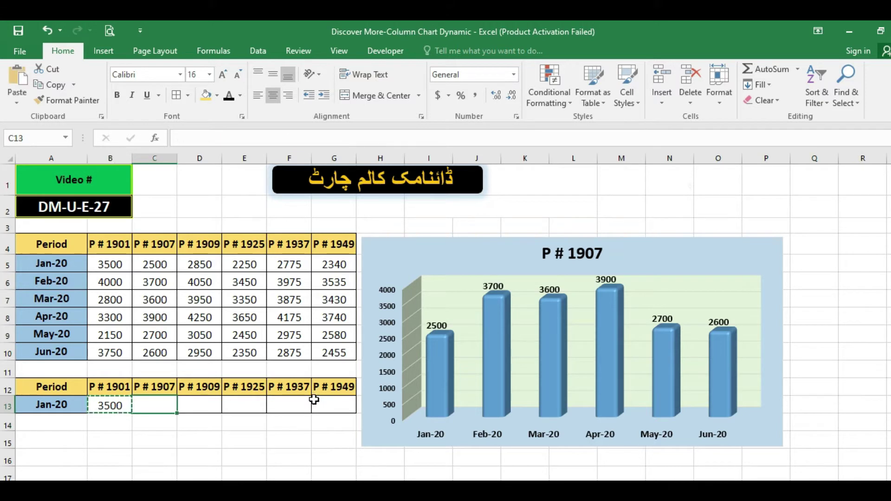
pyautogui.hotkey('shift', 'Right')
pyautogui.hotkey('shift', 'Right')
pyautogui.hotkey('shift', 'Right')
pyautogui.hotkey('shift', 'Right')
pyautogui.press('Return')
pyautogui.press('Left')
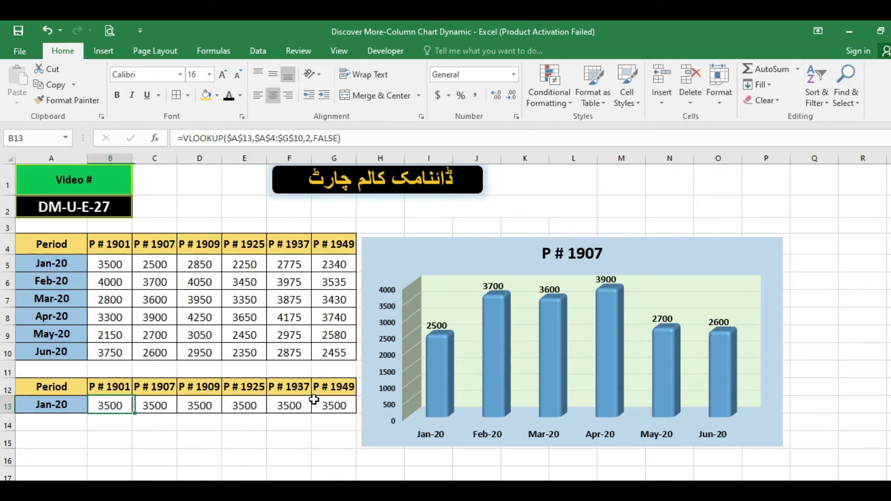
# - Change the VLOOKUP column index in C13 to 3 for P # 1907
pyautogui.press('Right')
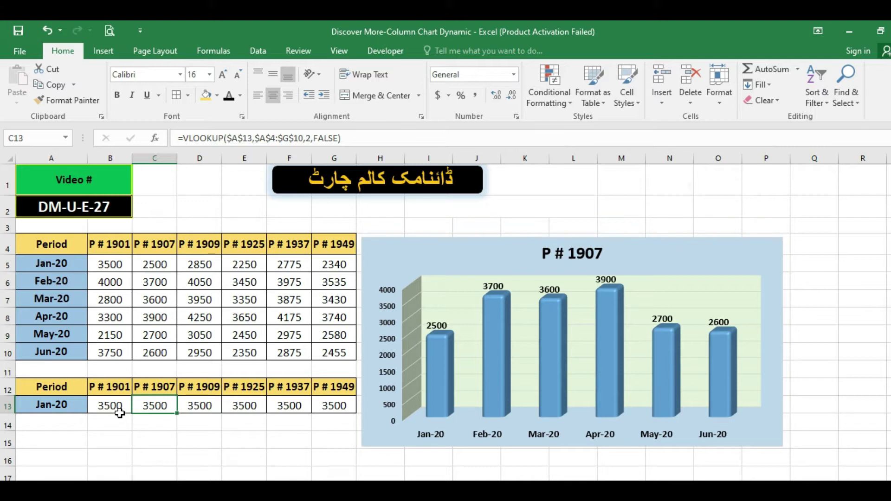
pyautogui.click(308, 138)
pyautogui.press('Delete')
pyautogui.write('3')
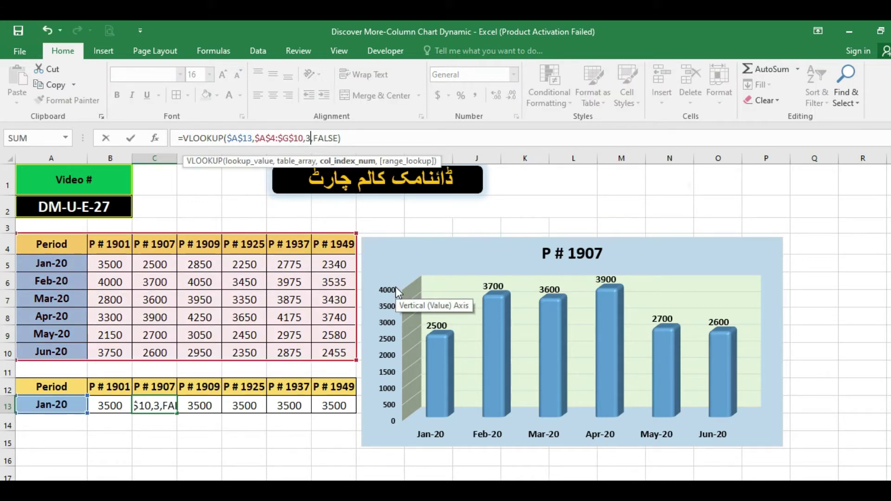
pyautogui.press('Tab')
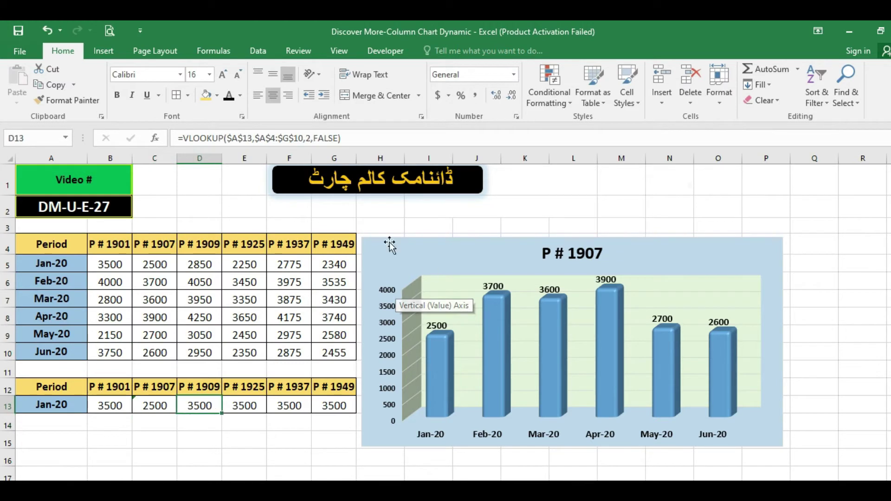
# - Change the VLOOKUP column index in D13 to 4 for P # 1909
pyautogui.click(305, 138)
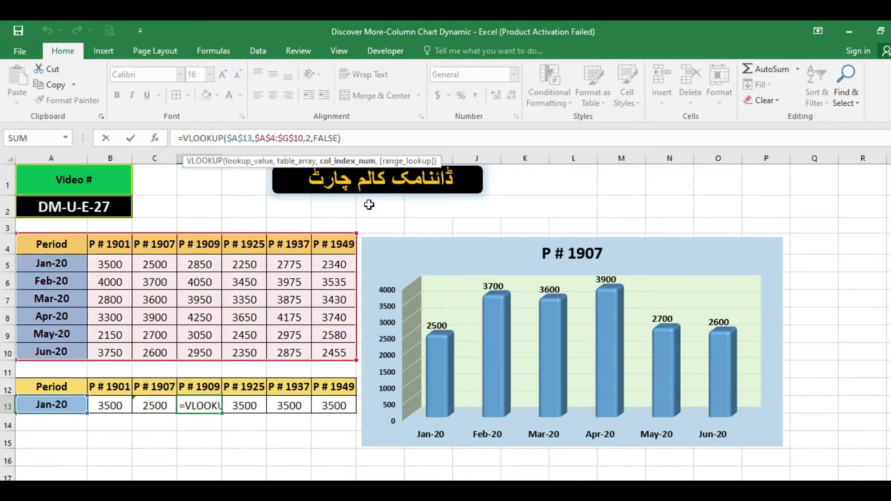
pyautogui.press('Delete')
pyautogui.write('4')
pyautogui.press('Tab')
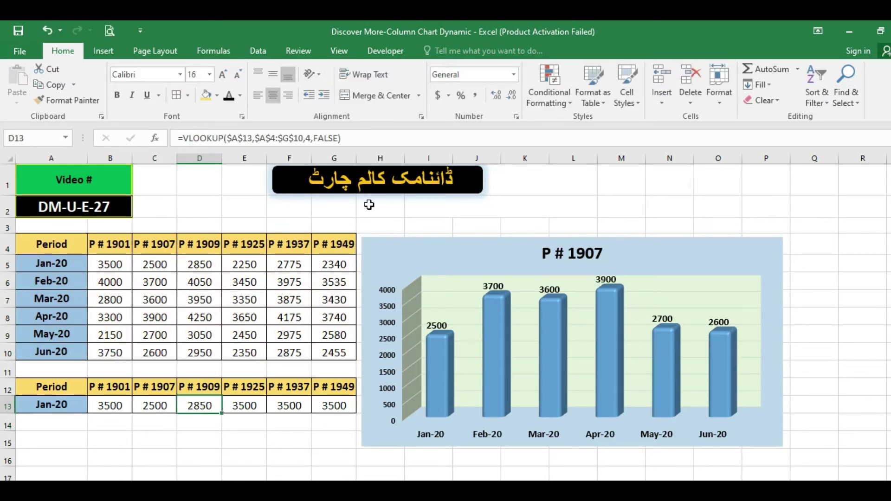
# - Change the VLOOKUP column index in E13 to 5 for P # 1925
pyautogui.click(309, 135)
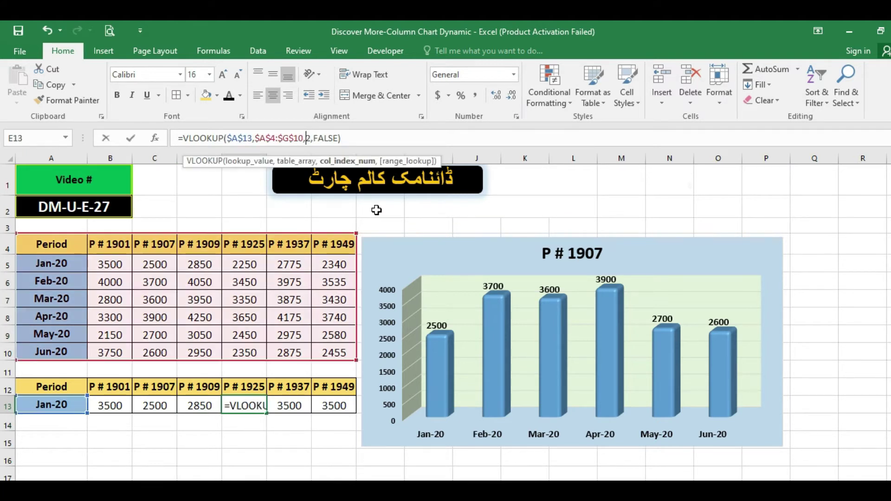
pyautogui.press('Delete')
pyautogui.write('5')
pyautogui.press('Return')
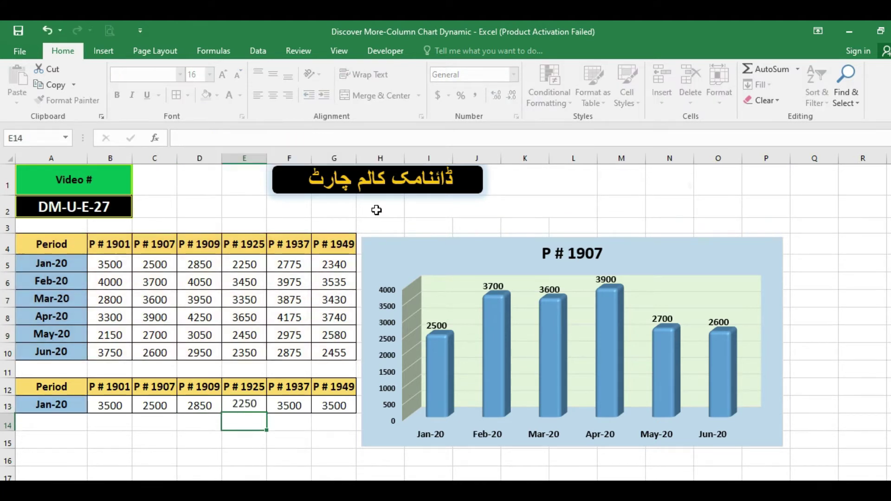
# - Check the VLOOKUP results in B13:E13 against the Jan-20 row of the monthly table
pyautogui.press('Up')
pyautogui.press('Left')
pyautogui.press('Left')
pyautogui.press('Left')
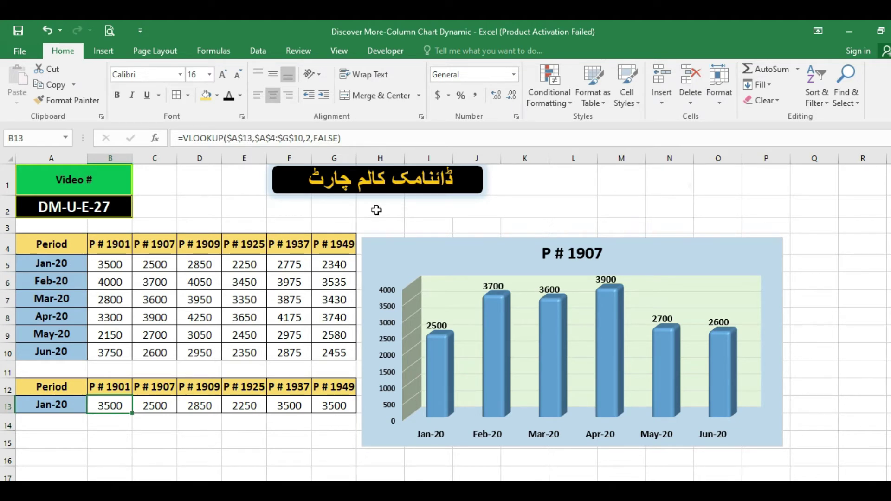
pyautogui.click(52, 263)
pyautogui.click(106, 263)
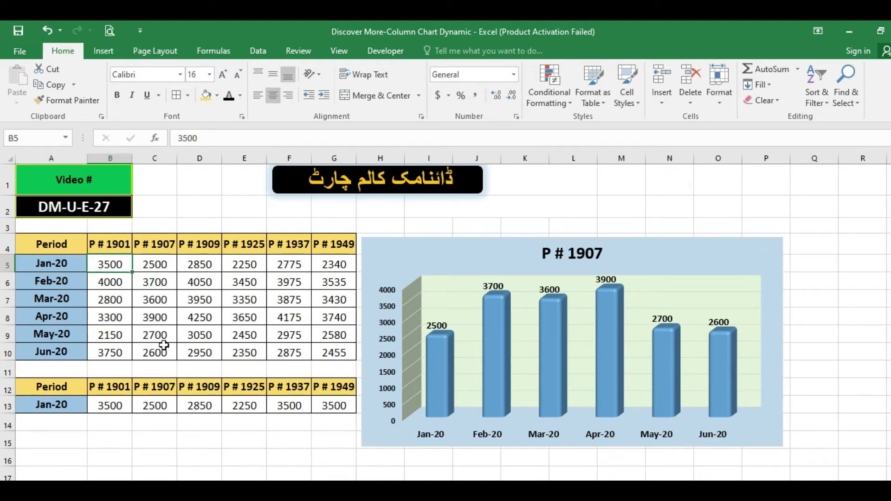
pyautogui.click(148, 401)
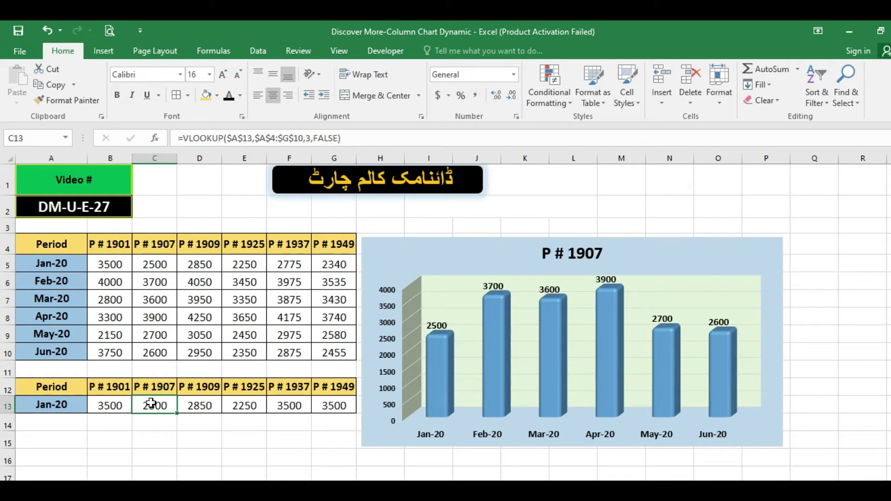
pyautogui.click(203, 406)
pyautogui.click(239, 404)
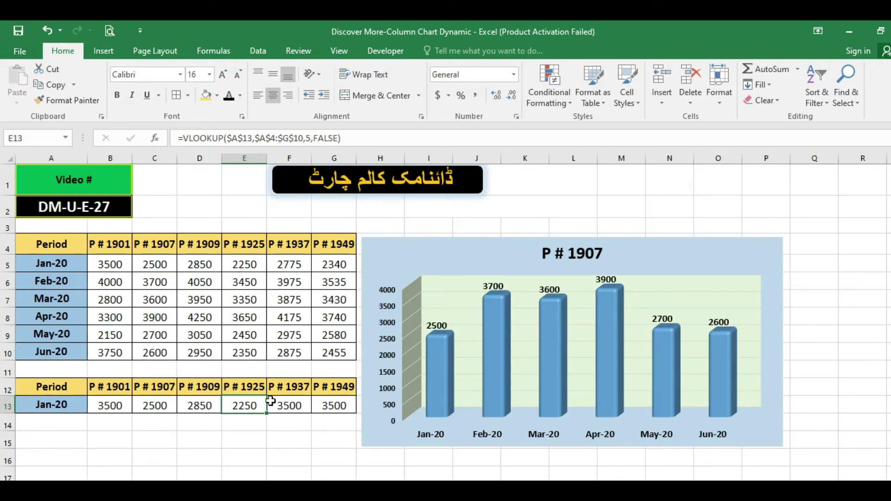
# - Change the VLOOKUP column index in F13 to 6 for P # 1937
pyautogui.click(286, 407)
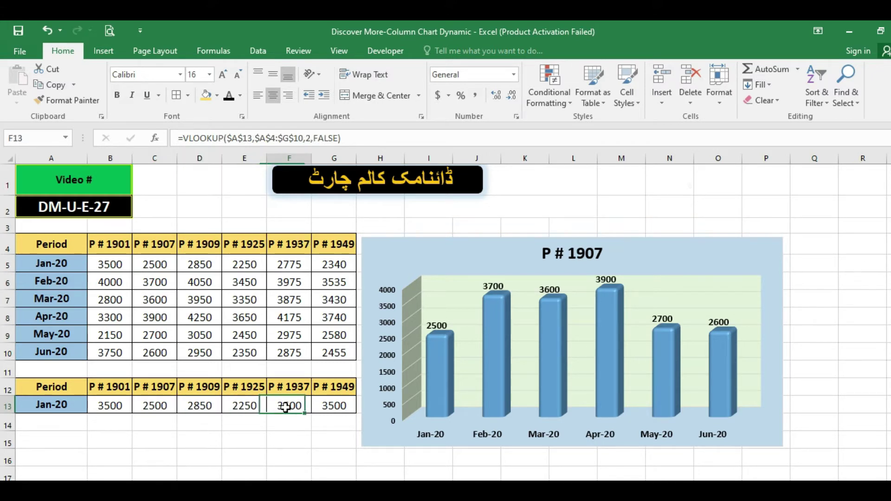
pyautogui.click(311, 138)
pyautogui.press('Delete')
pyautogui.write('6')
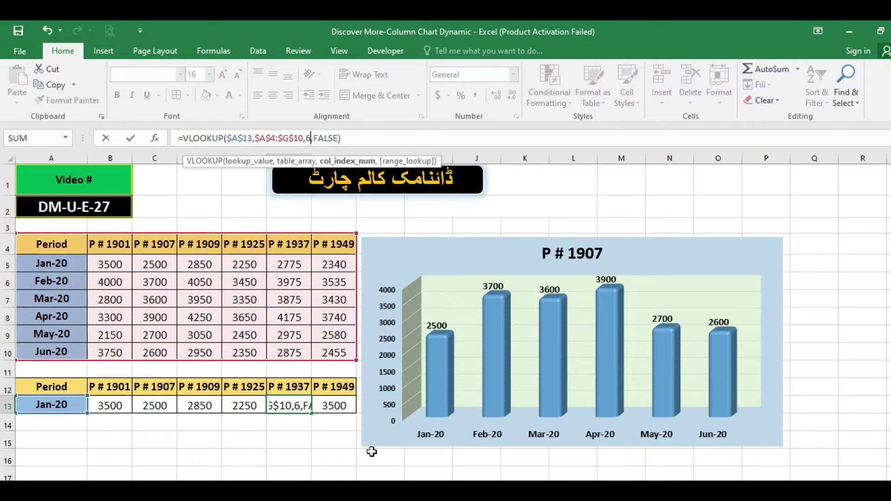
pyautogui.press('Return')
# - Change the VLOOKUP column index in G13 to 7 for P # 1949
pyautogui.press('Up')
pyautogui.press('Right')
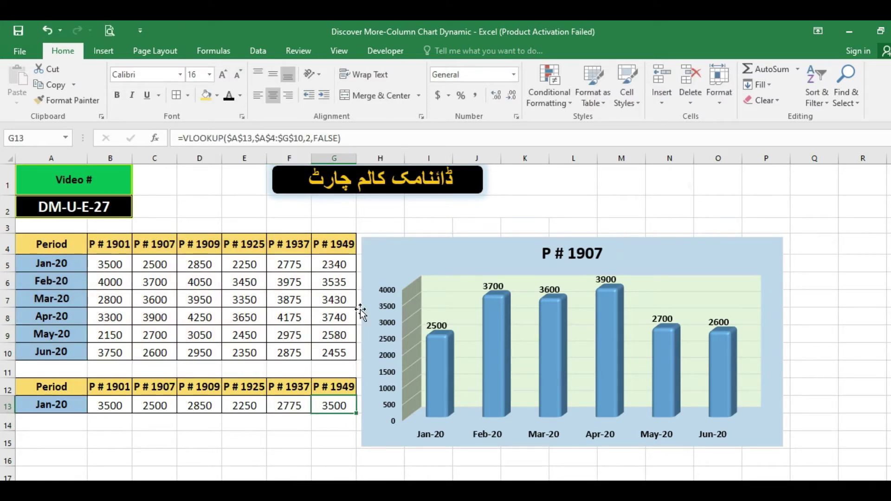
pyautogui.click(310, 138)
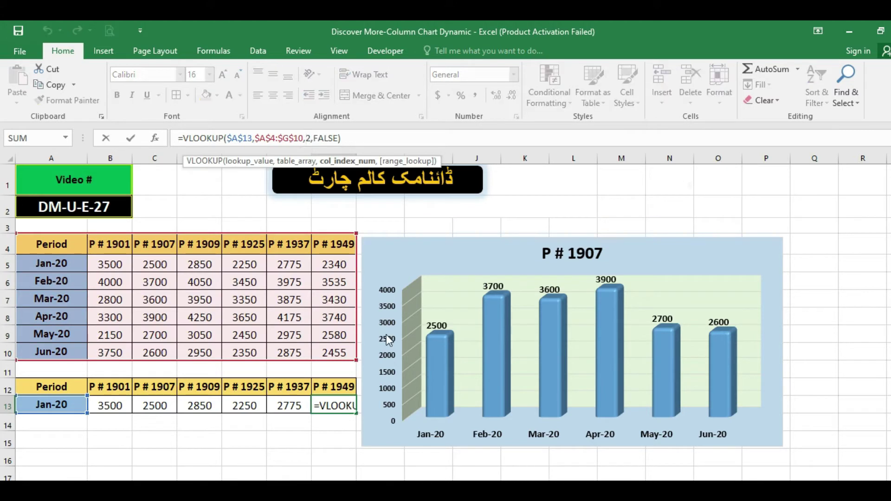
pyautogui.press('Delete')
pyautogui.write('7')
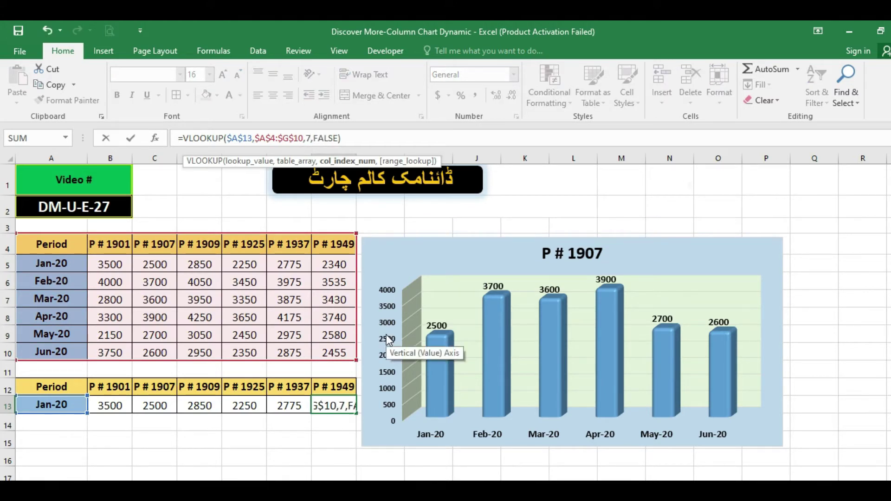
pyautogui.hotkey('ctrl', 'Return')
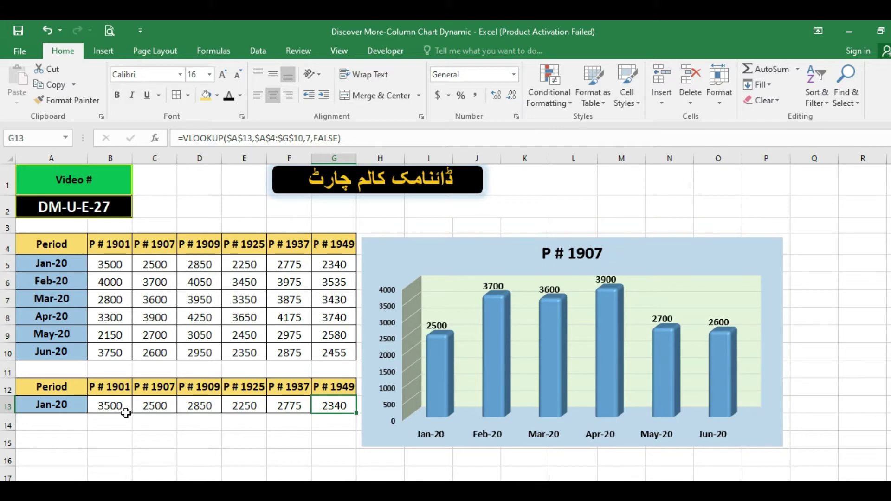
# - Compare the completed helper row 13 with the Jan-20 values in row 5
pyautogui.click(59, 409)
pyautogui.click(115, 407)
pyautogui.click(112, 265)
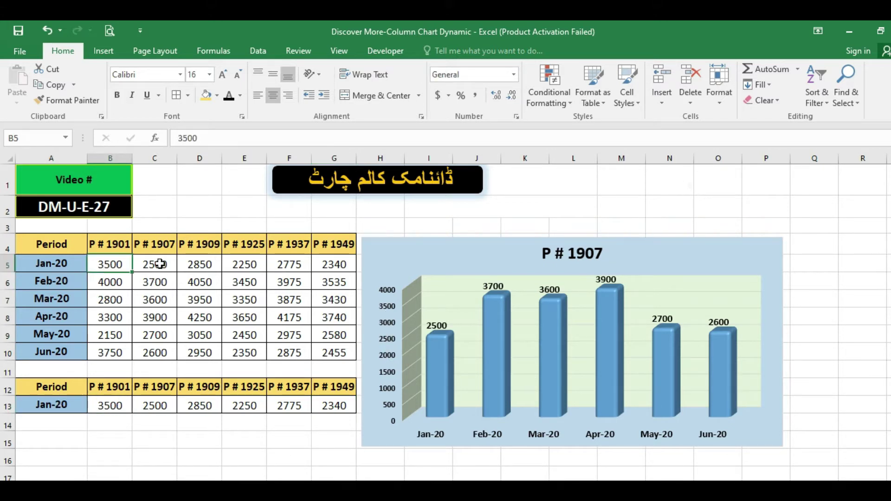
pyautogui.click(155, 264)
pyautogui.click(200, 264)
pyautogui.click(197, 405)
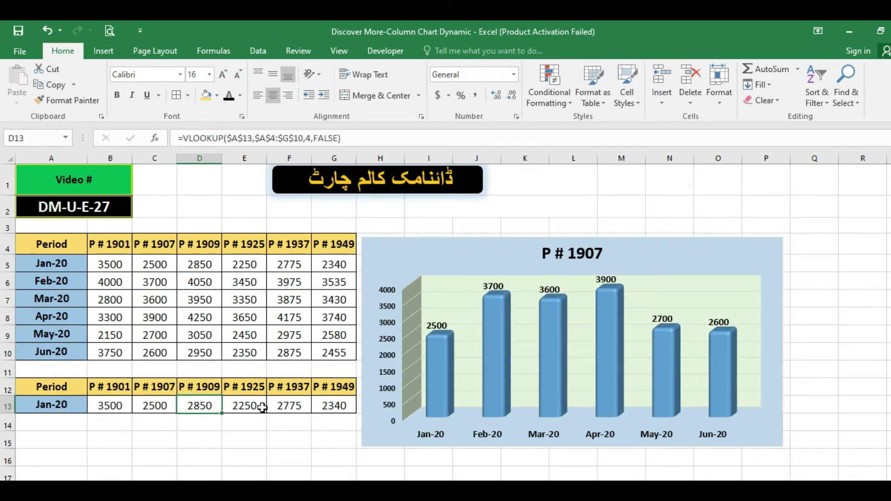
pyautogui.click(263, 408)
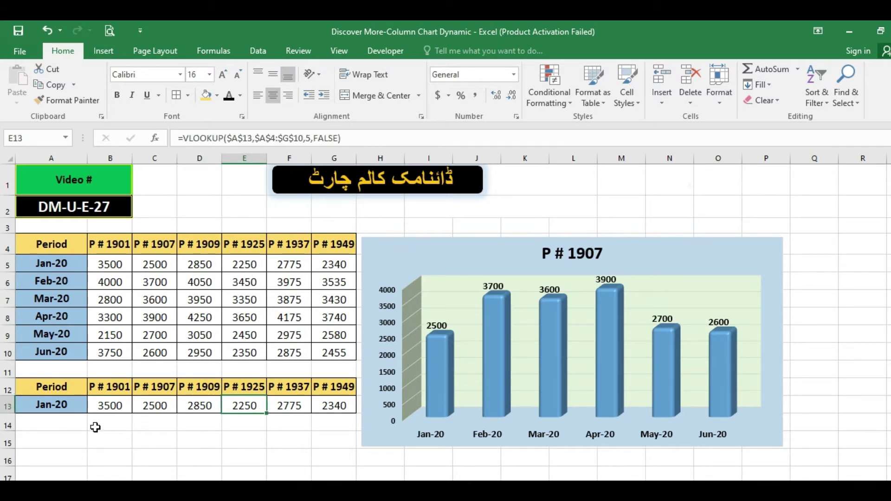
# - Copy the Feb-20 period from A6 into the helper row's period cell A13
pyautogui.click(55, 283)
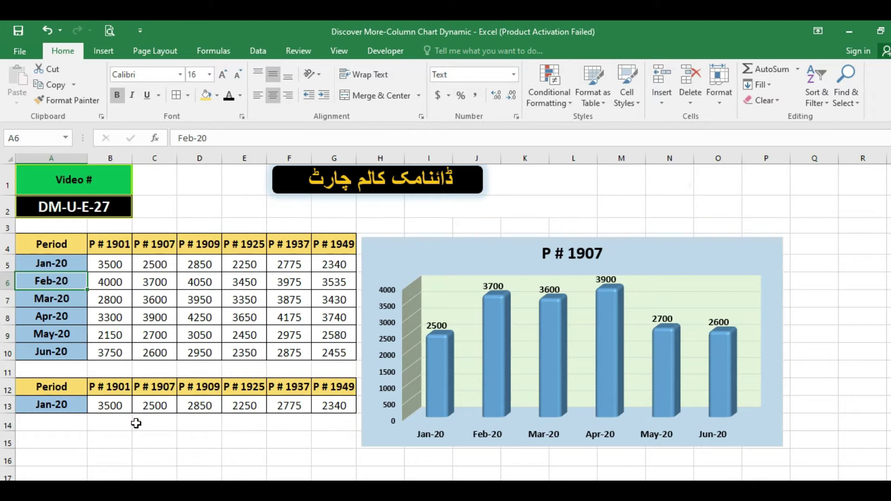
pyautogui.hotkey('ctrl', 'c')
pyautogui.press('Down')
pyautogui.press('Down')
pyautogui.press('Down')
pyautogui.press('Down')
pyautogui.press('Down')
pyautogui.press('Down')
pyautogui.press('Down')
pyautogui.press('Down')
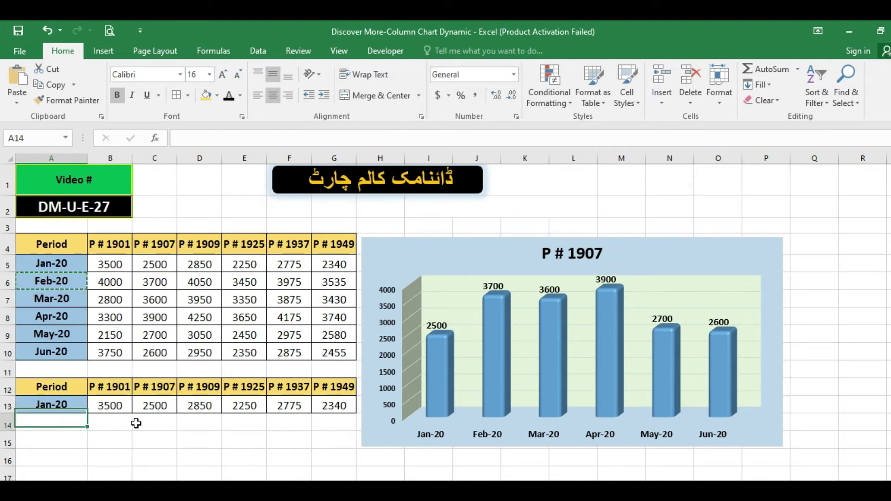
pyautogui.press('Up')
pyautogui.press('Return')
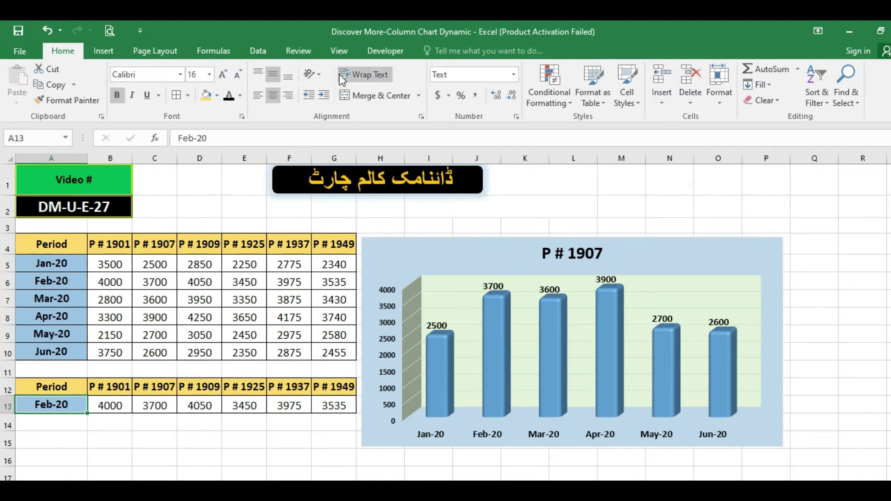
# - Apply List data validation to A13 with the source =$A$5:$A$10
pyautogui.click(258, 52)
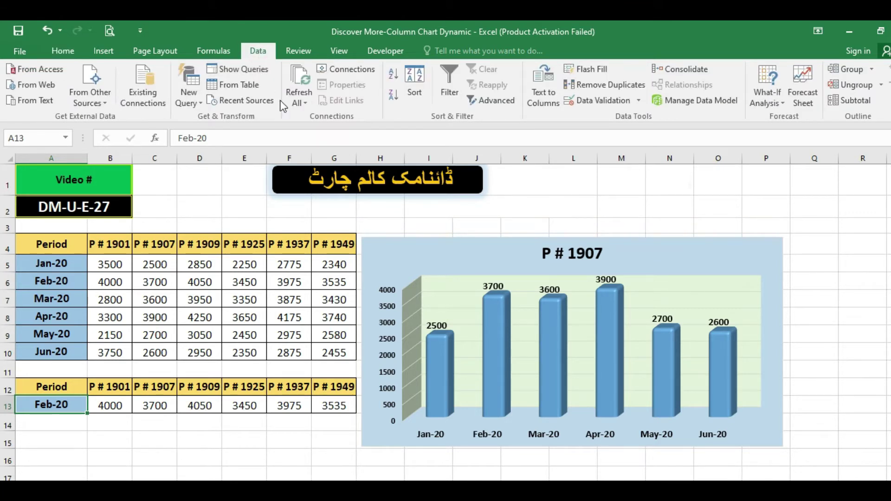
pyautogui.click(640, 102)
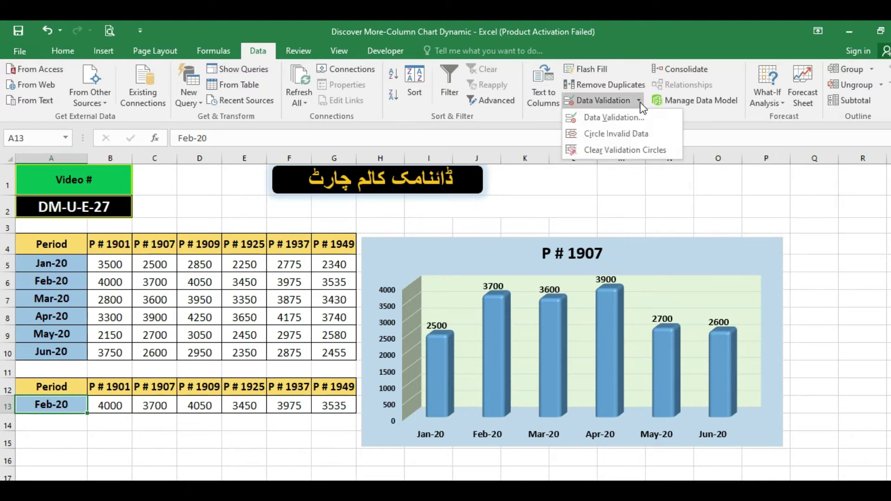
pyautogui.click(606, 118)
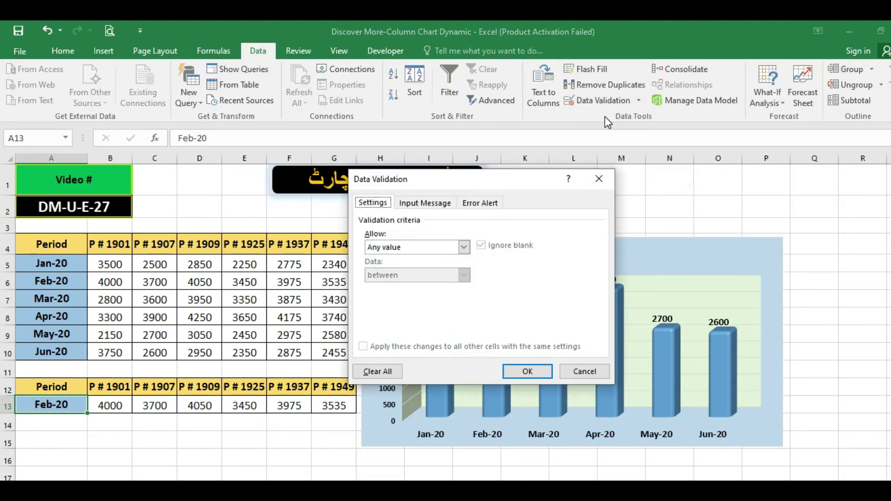
pyautogui.click(465, 246)
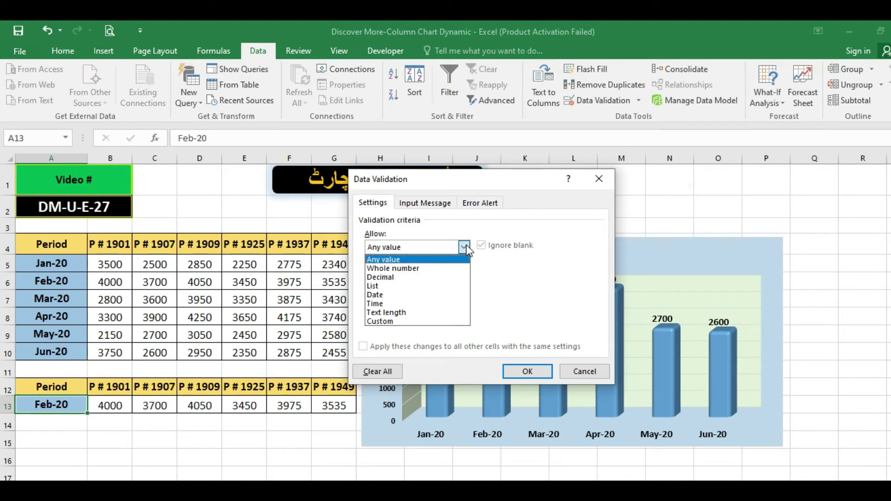
pyautogui.click(395, 286)
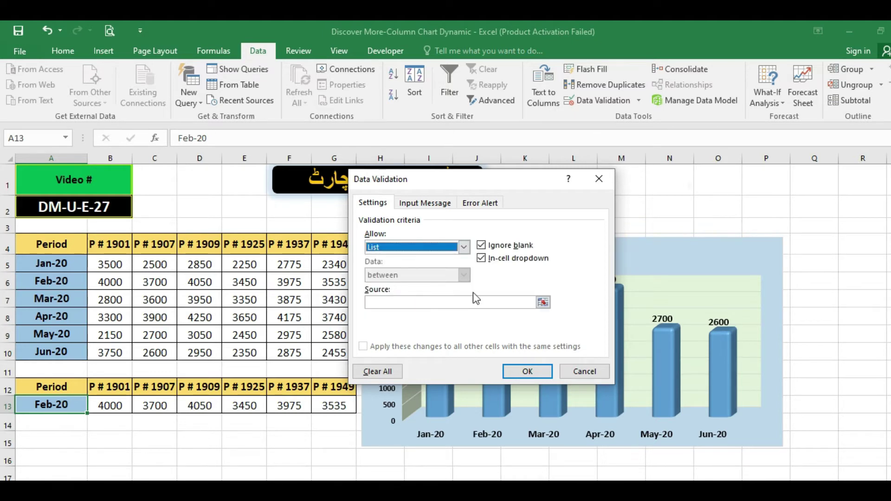
pyautogui.click(541, 302)
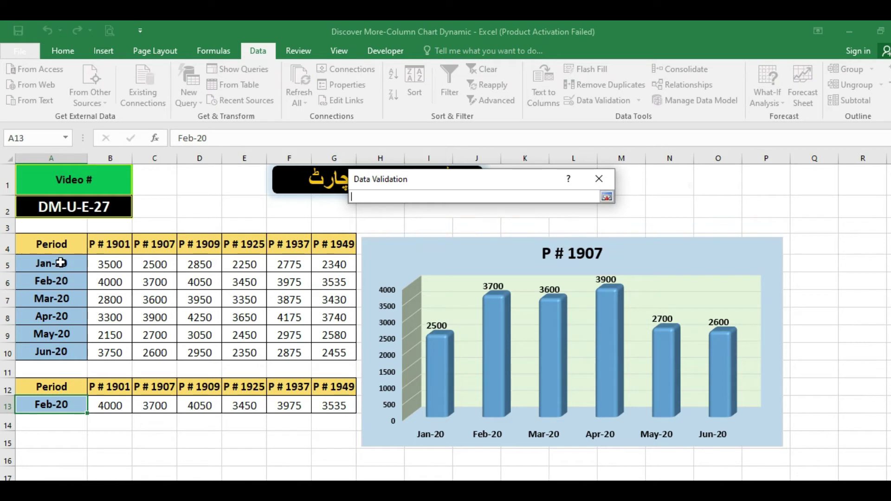
pyautogui.moveTo(61, 263); pyautogui.dragTo(60, 349)
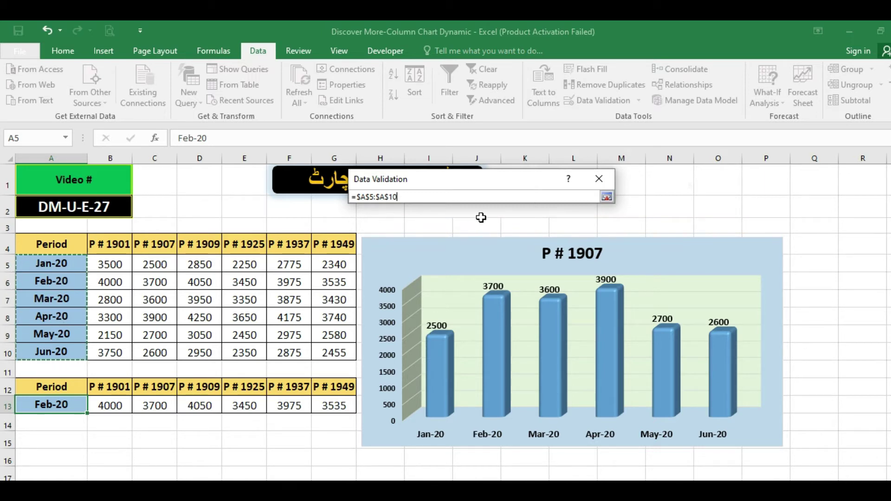
pyautogui.click(606, 197)
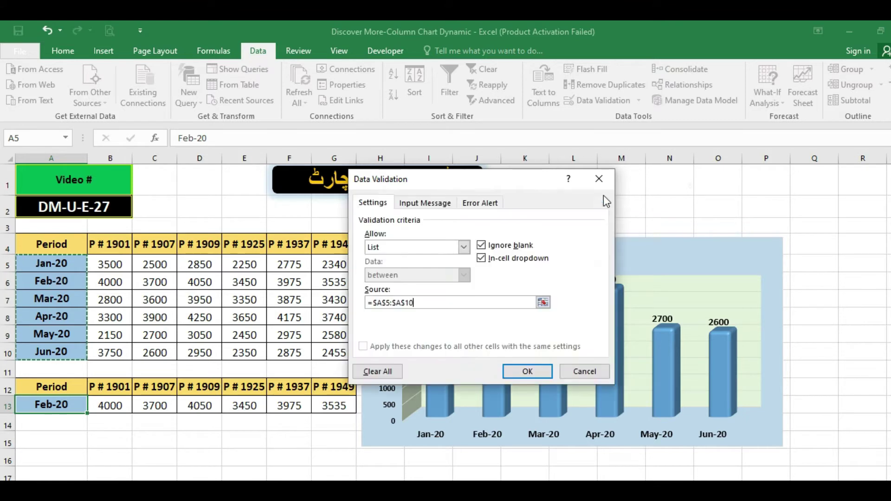
pyautogui.click(528, 371)
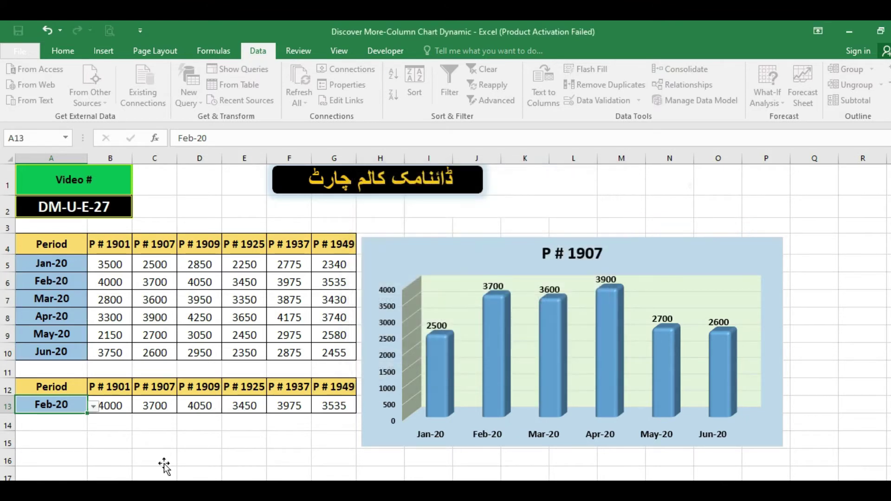
# - Examine the periods offered by the in-cell list in A13 without choosing another one
pyautogui.click(104, 437)
pyautogui.click(69, 408)
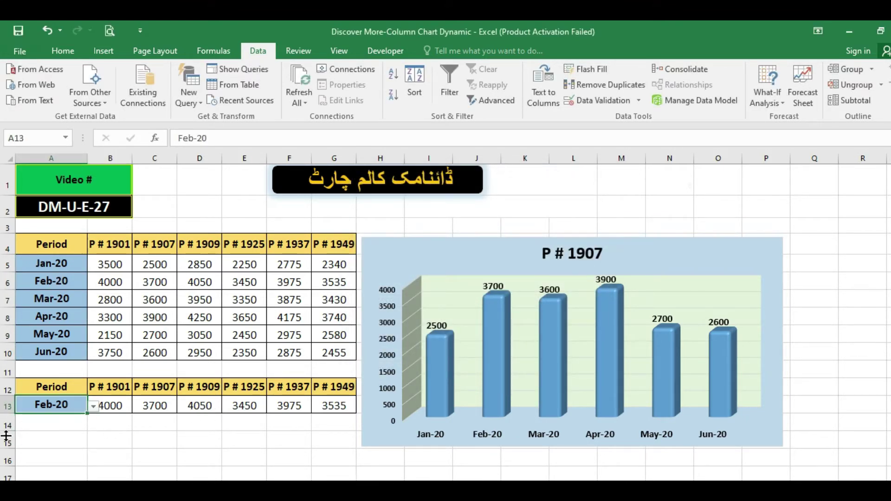
pyautogui.click(94, 407)
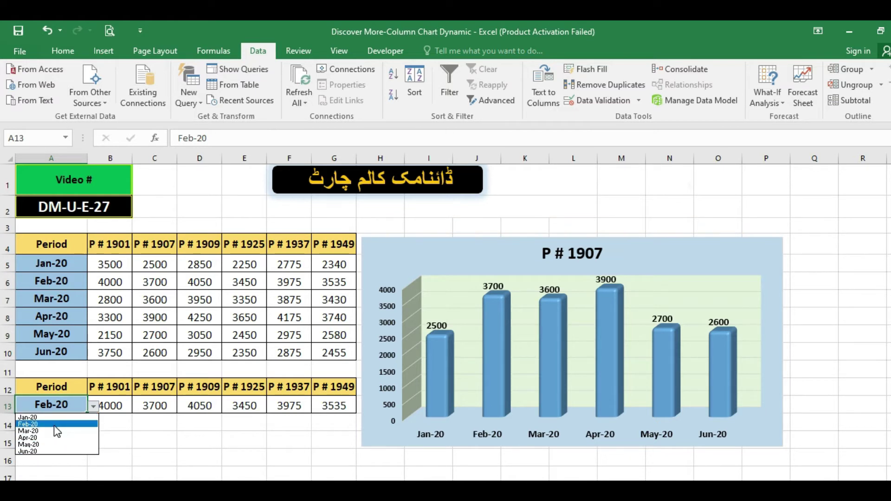
pyautogui.press('Escape')
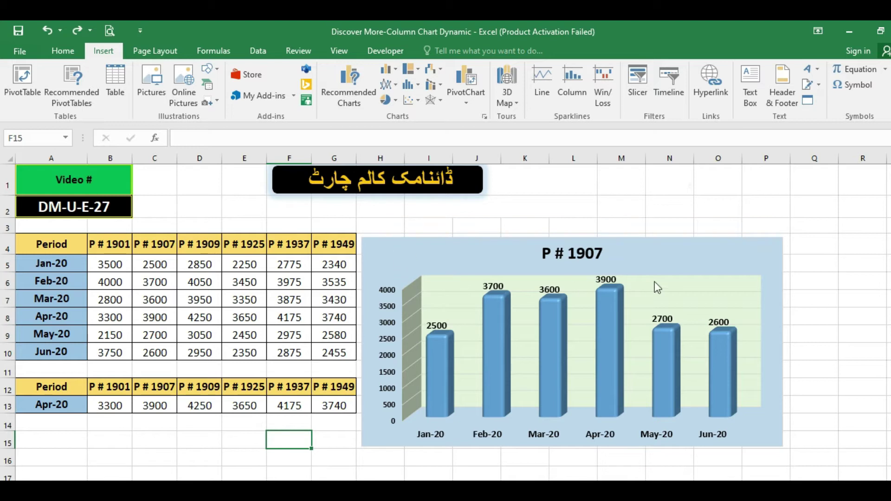
# - Delete the existing P # 1907 column chart
pyautogui.click(431, 254)
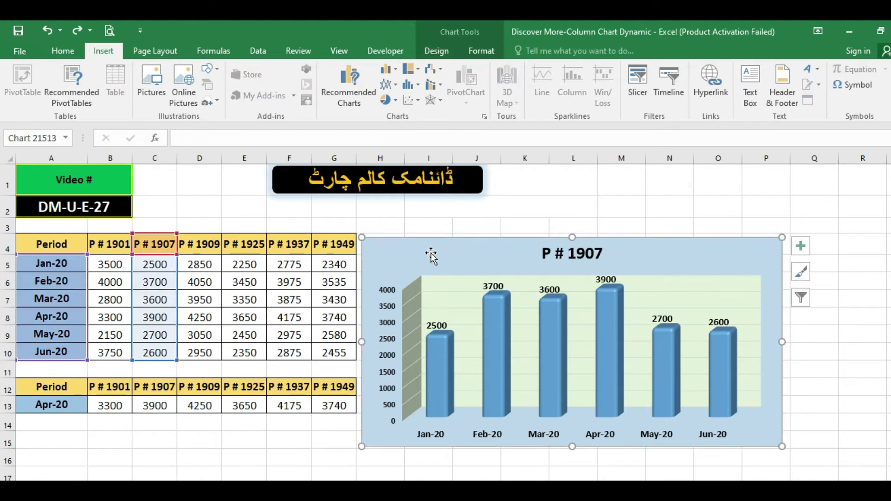
pyautogui.press('Delete')
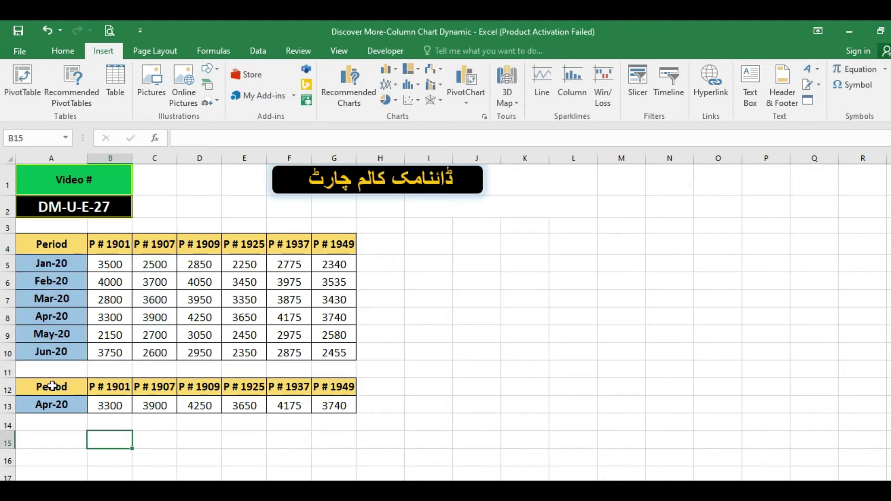
# - Insert a 3-D clustered column chart from A12:G13 and enlarge it beside the tables, spanning about columns H to P
pyautogui.moveTo(49, 388); pyautogui.dragTo(314, 403)
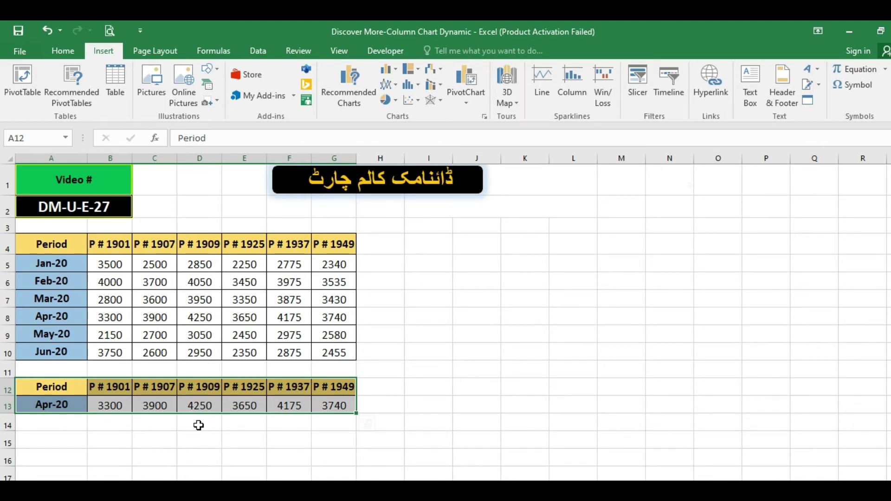
pyautogui.click(397, 68)
pyautogui.click(402, 167)
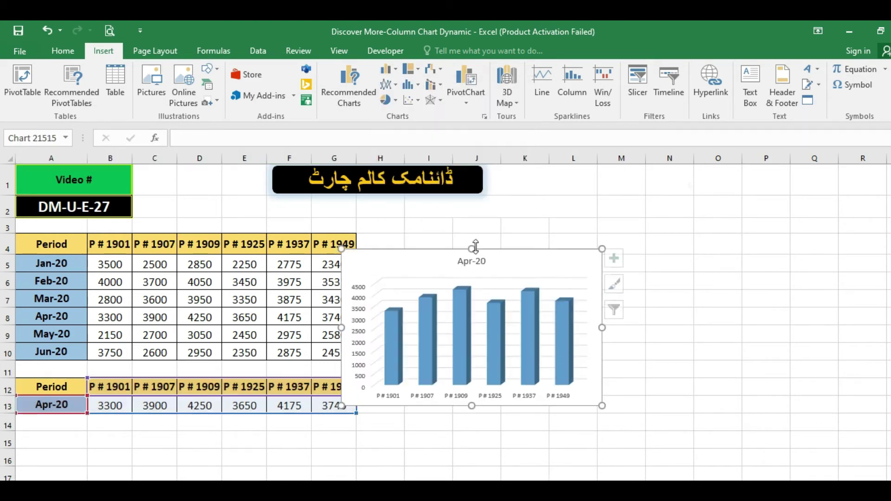
pyautogui.moveTo(506, 245); pyautogui.dragTo(529, 222)
pyautogui.moveTo(625, 384); pyautogui.dragTo(834, 444)
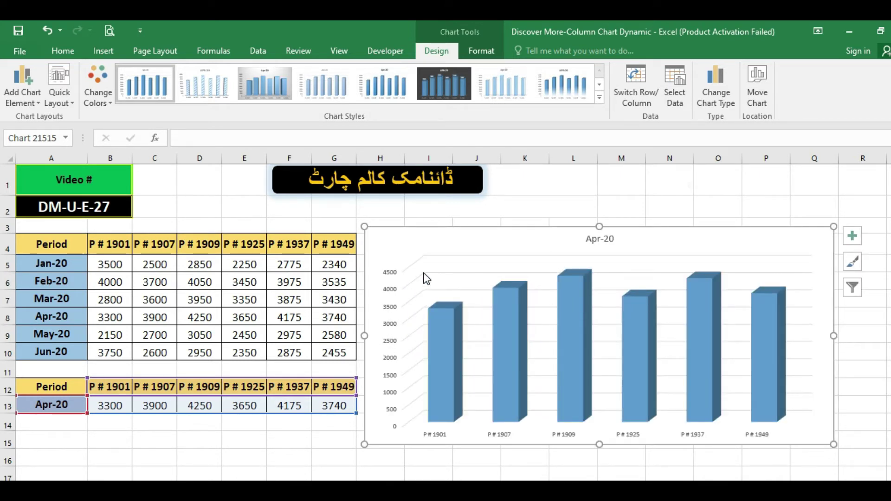
# - Fill the walls behind the chart columns with the lightest green theme colour
pyautogui.click(411, 276)
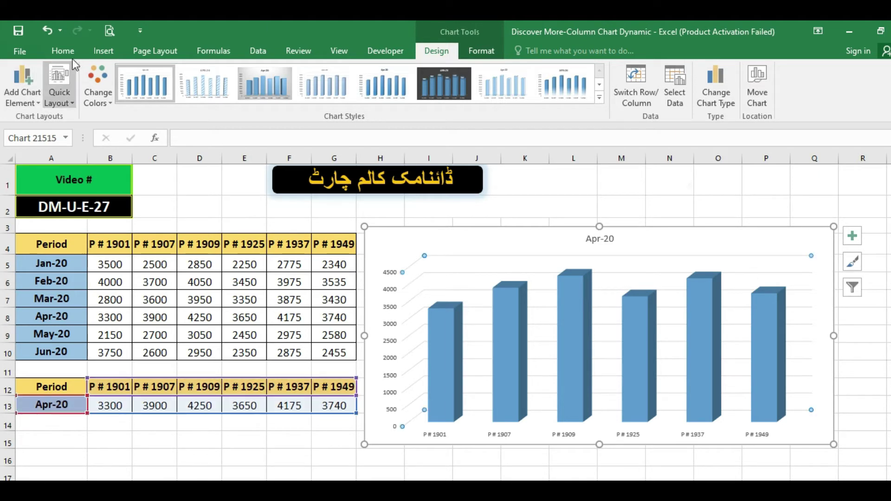
pyautogui.click(61, 52)
pyautogui.click(217, 95)
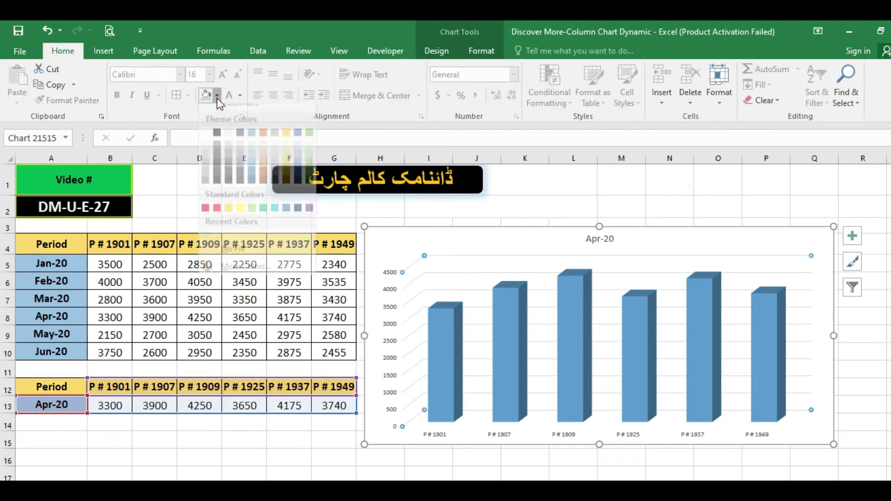
pyautogui.click(309, 153)
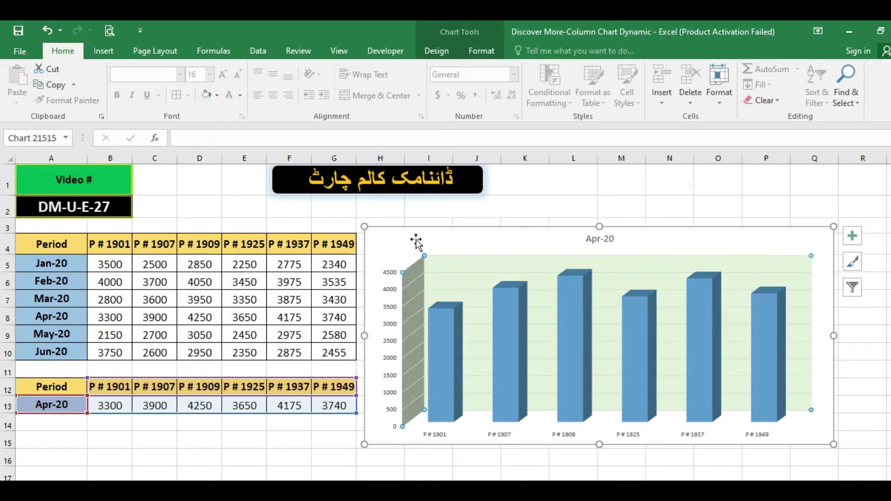
# - Fill the chart area background with a light blue theme colour
pyautogui.click(416, 241)
pyautogui.click(217, 95)
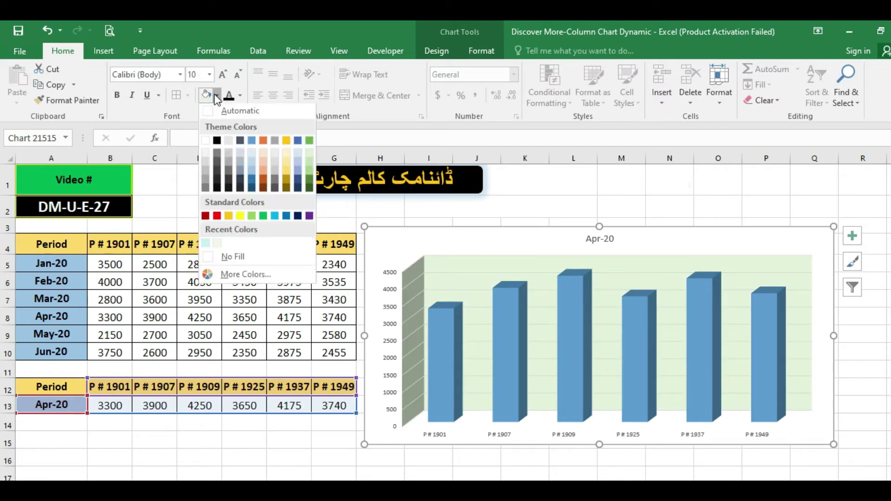
pyautogui.click(253, 167)
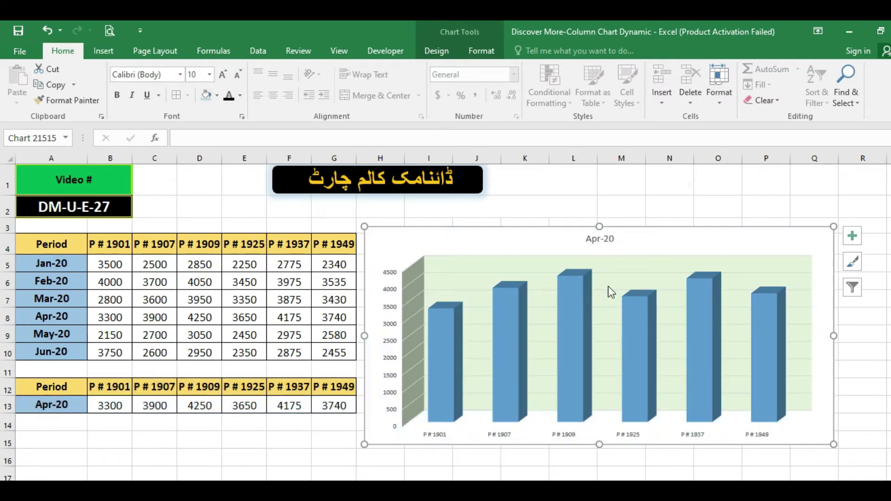
# - Add data labels to the column series and format them bold at size 14
pyautogui.rightClick(574, 299)
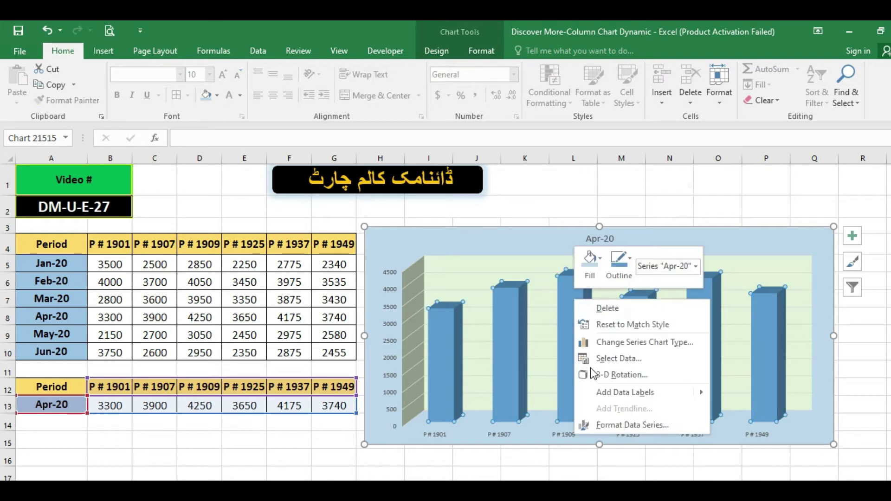
pyautogui.moveTo(613, 395)
pyautogui.click(723, 394)
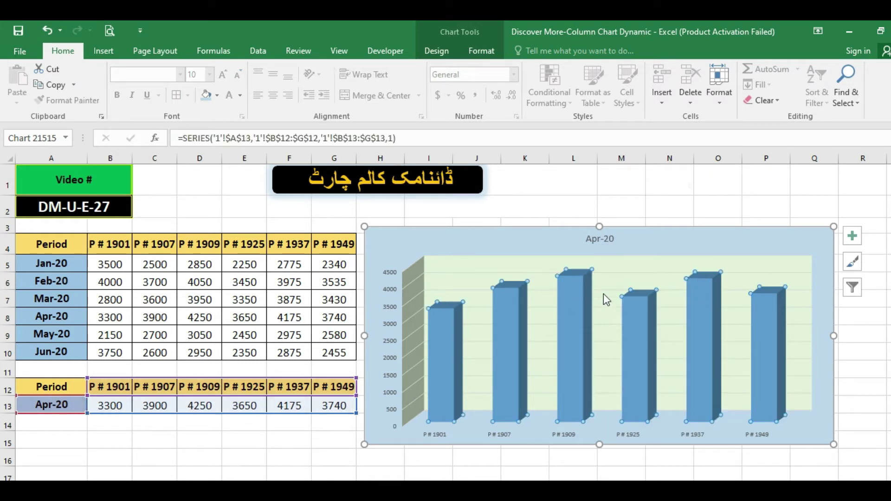
pyautogui.click(571, 268)
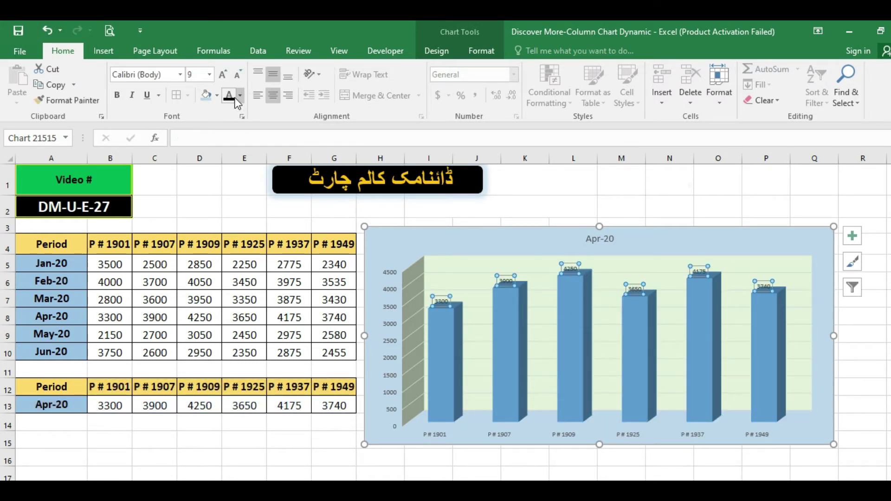
pyautogui.click(116, 95)
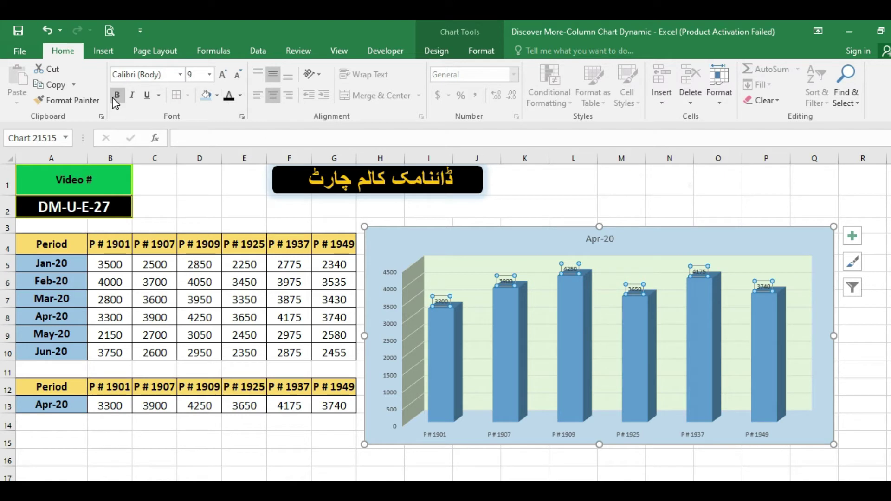
pyautogui.click(222, 76)
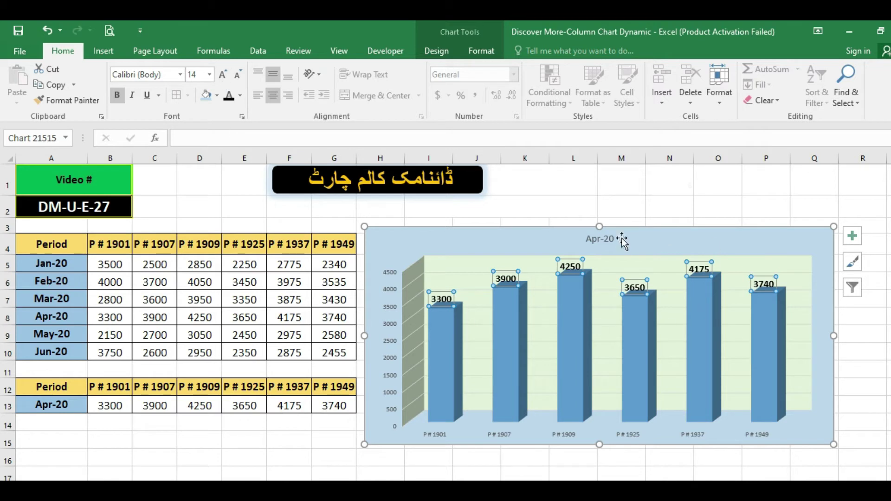
# - Make the chart title bold and increase its font size to 20
pyautogui.click(599, 239)
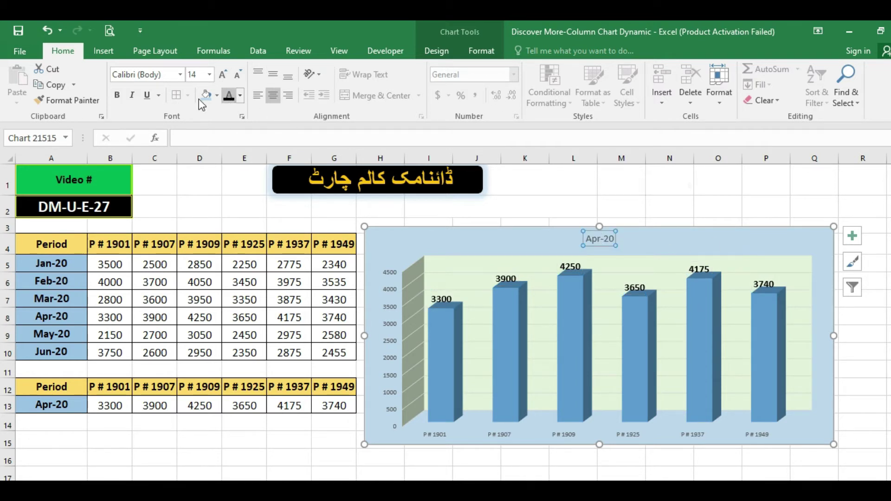
pyautogui.click(222, 80)
pyautogui.click(221, 80)
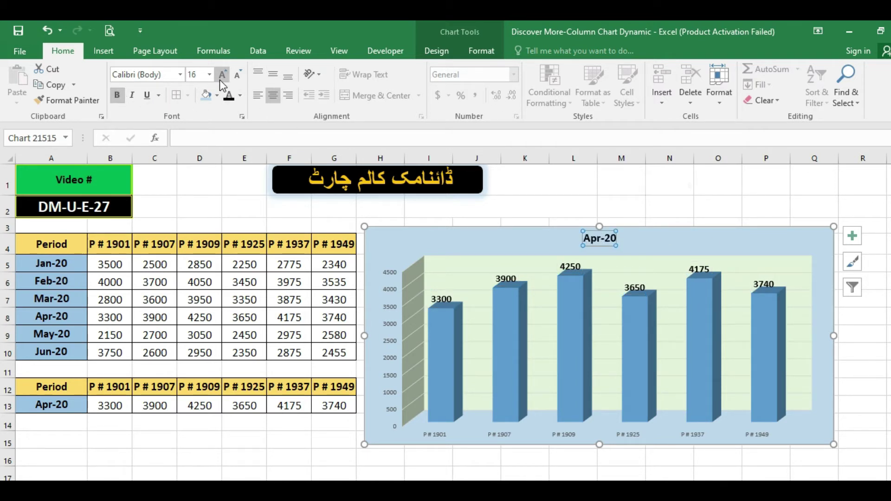
pyautogui.click(221, 80)
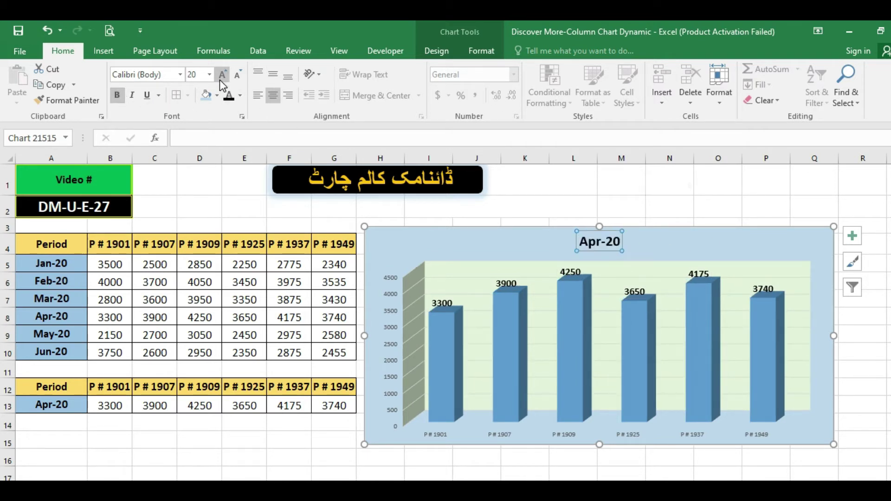
# - Apply a rounded top bevel, 6 pt wide and 6 pt high, to the chart's column series
pyautogui.click(439, 351)
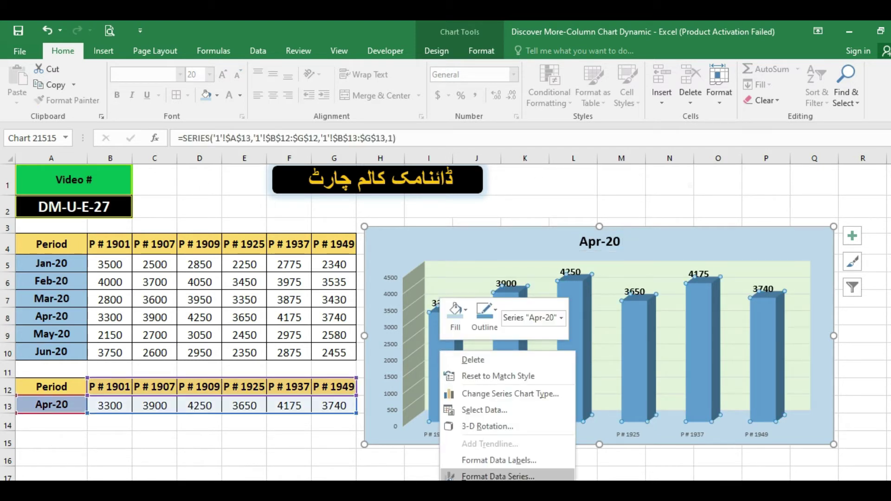
pyautogui.click(497, 476)
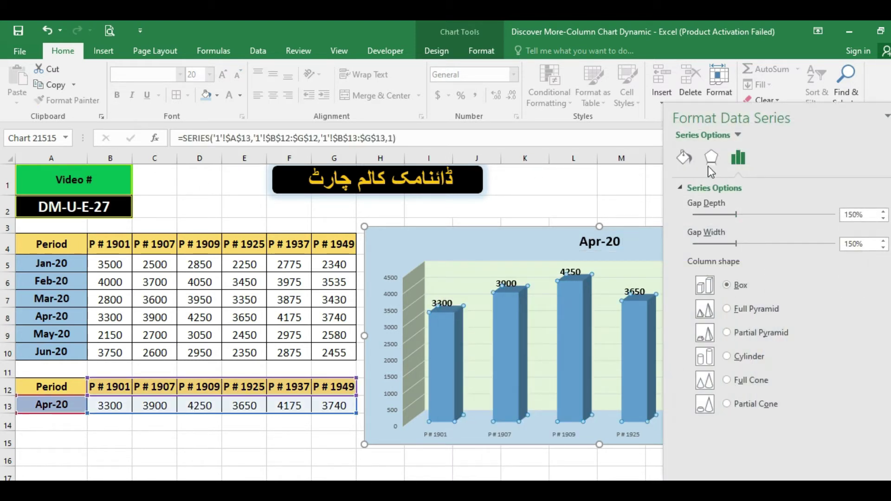
pyautogui.click(710, 158)
pyautogui.click(728, 280)
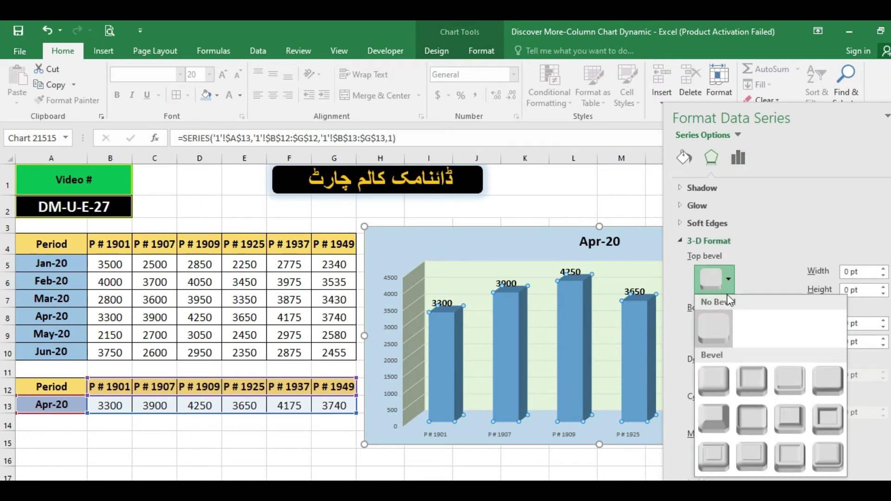
pyautogui.click(704, 395)
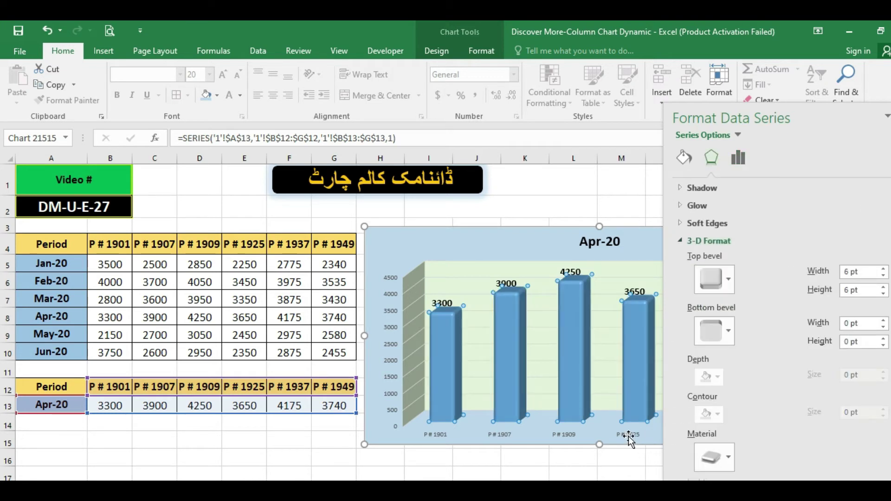
# - Make the horizontal axis labels with the P # names bold and enlarge their font
pyautogui.click(629, 437)
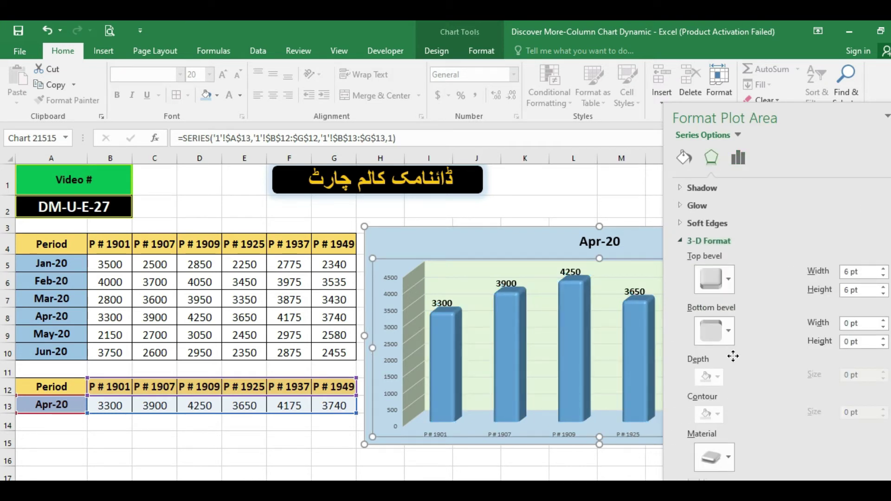
pyautogui.click(441, 434)
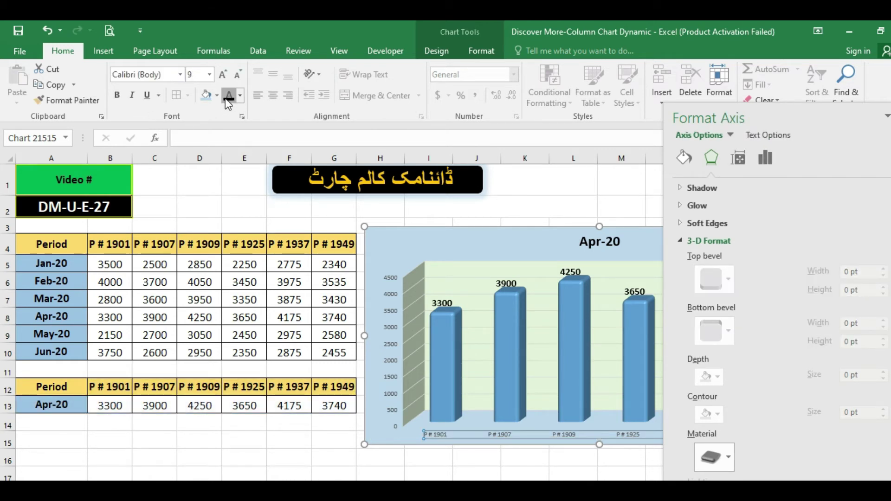
pyautogui.hotkey('ctrl', 'b')
pyautogui.click(222, 75)
pyautogui.click(223, 75)
pyautogui.click(222, 75)
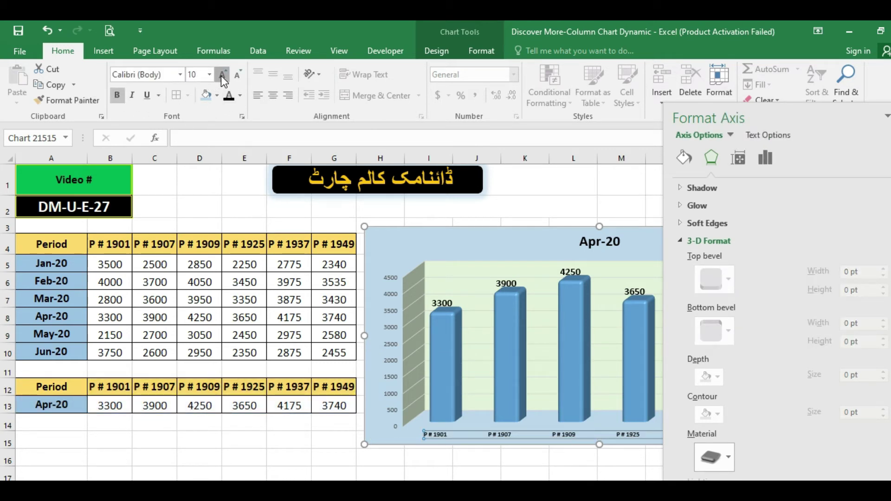
# - Make the vertical axis value labels bold at size 11 and close the formatting pane
pyautogui.click(392, 279)
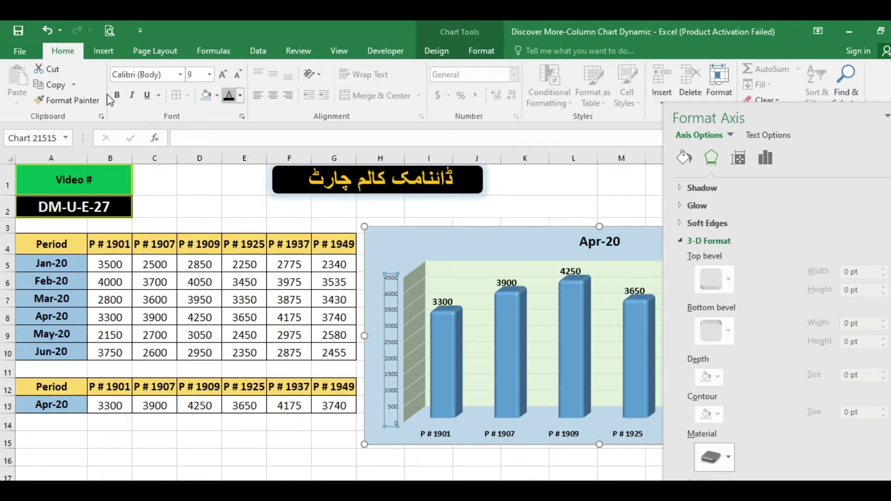
pyautogui.hotkey('ctrl', 'b')
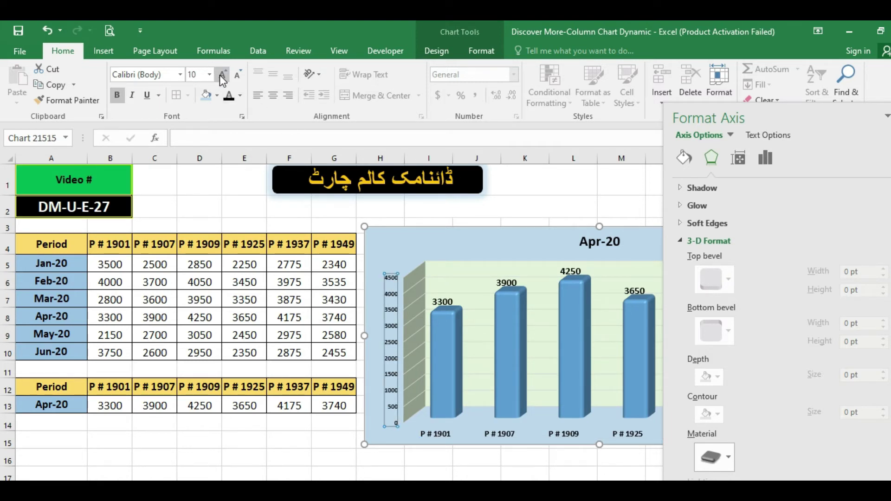
pyautogui.click(221, 74)
pyautogui.click(887, 116)
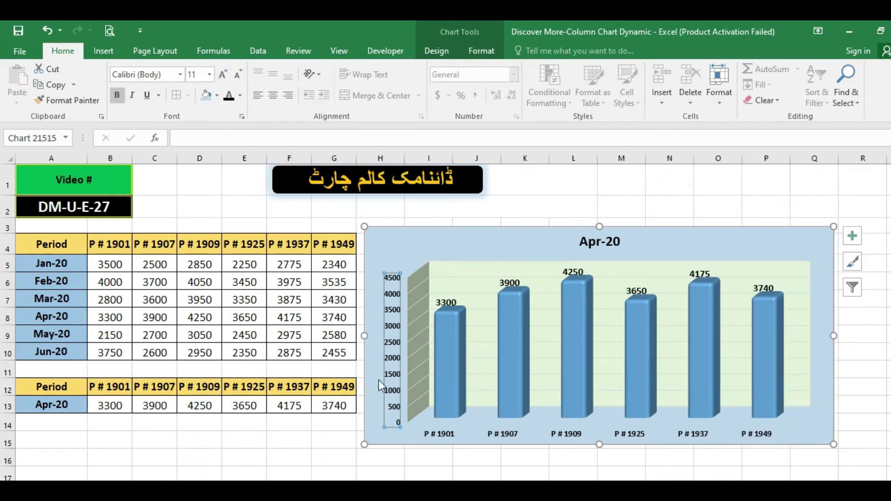
# - Test the dynamic chart by switching the period in cell A13 to Jan-20, Feb-20 and Mar-20 in turn
pyautogui.click(65, 434)
pyautogui.click(70, 405)
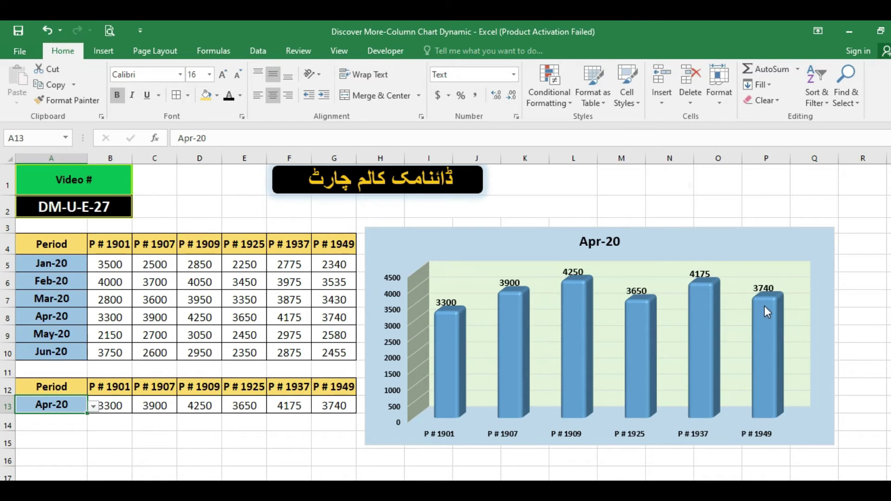
pyautogui.click(94, 407)
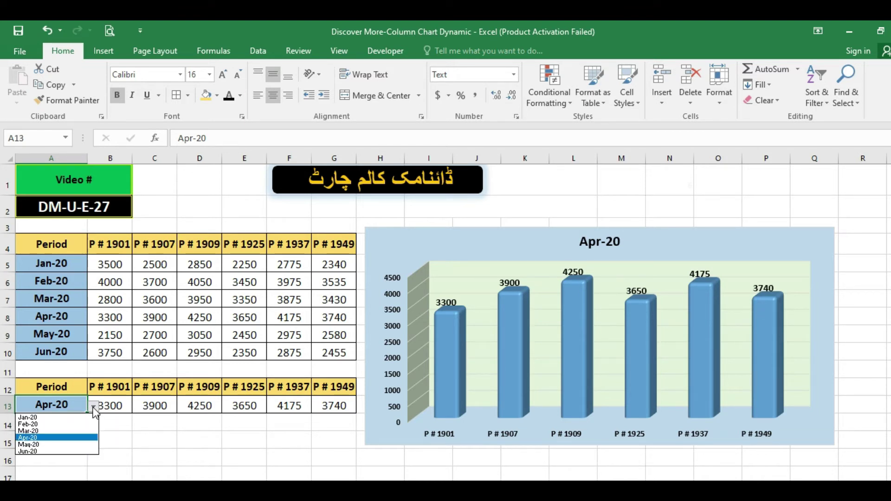
pyautogui.click(67, 418)
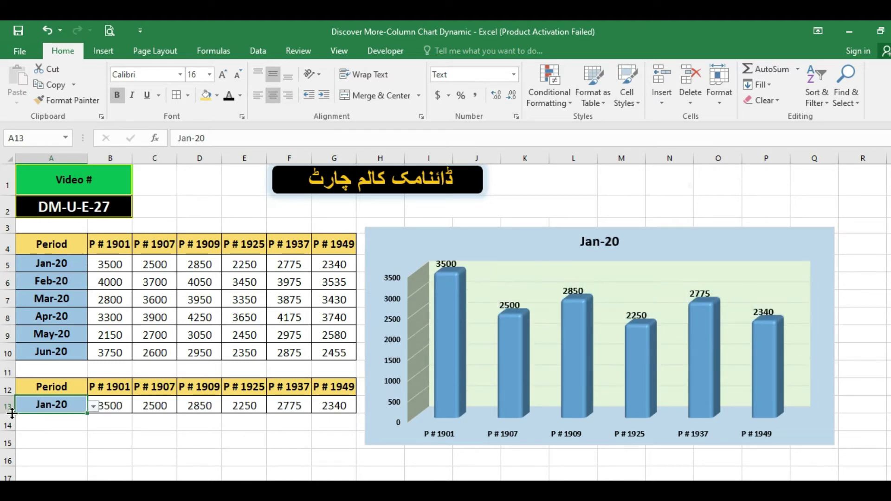
pyautogui.click(93, 407)
pyautogui.click(59, 425)
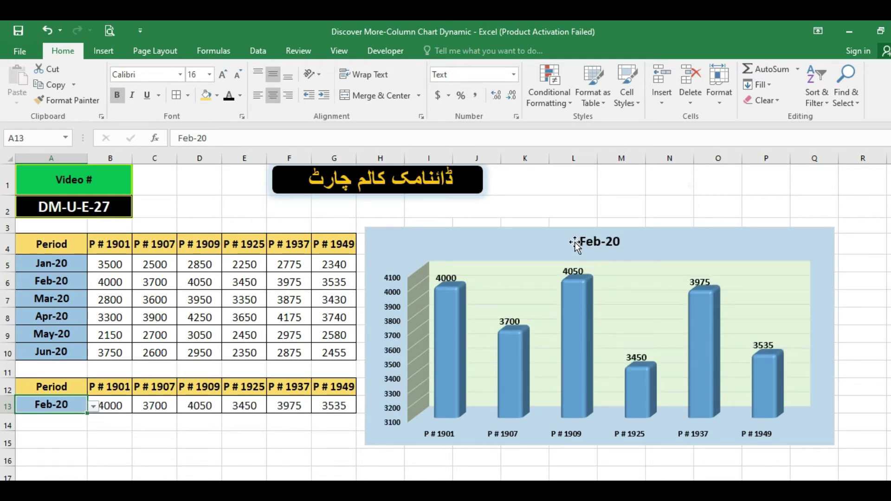
pyautogui.click(93, 406)
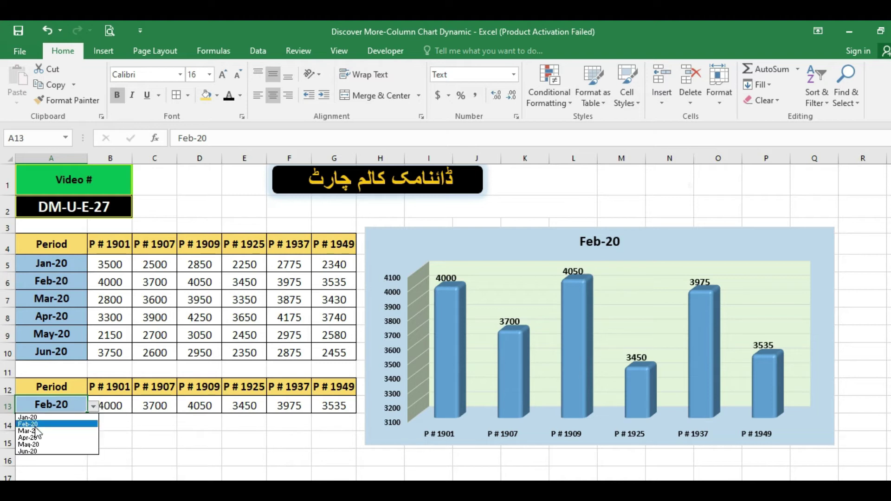
pyautogui.click(32, 431)
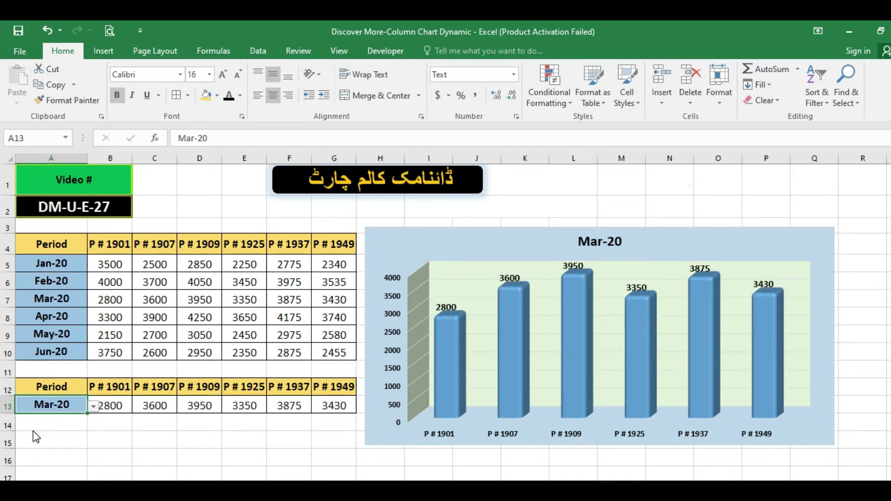
# - Continue testing the chart with Apr-20, May-20 and Jun-20 in cell A13, and return the period to Jan-20
pyautogui.click(93, 407)
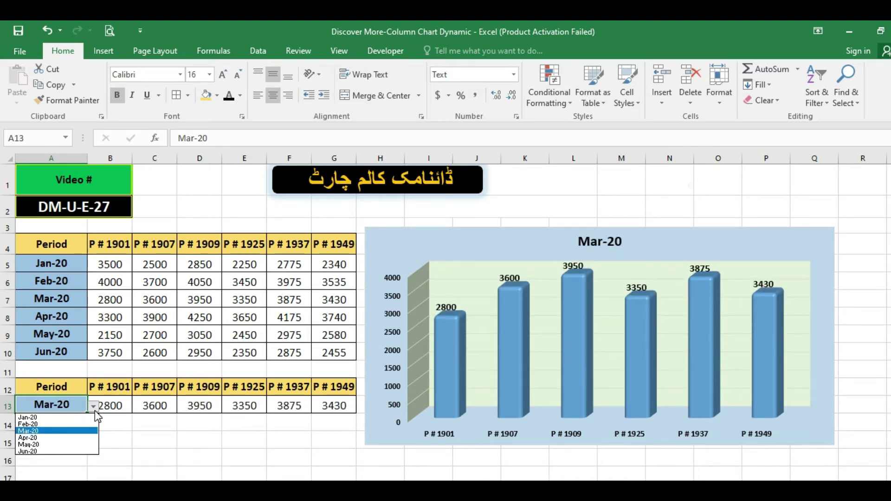
pyautogui.click(52, 438)
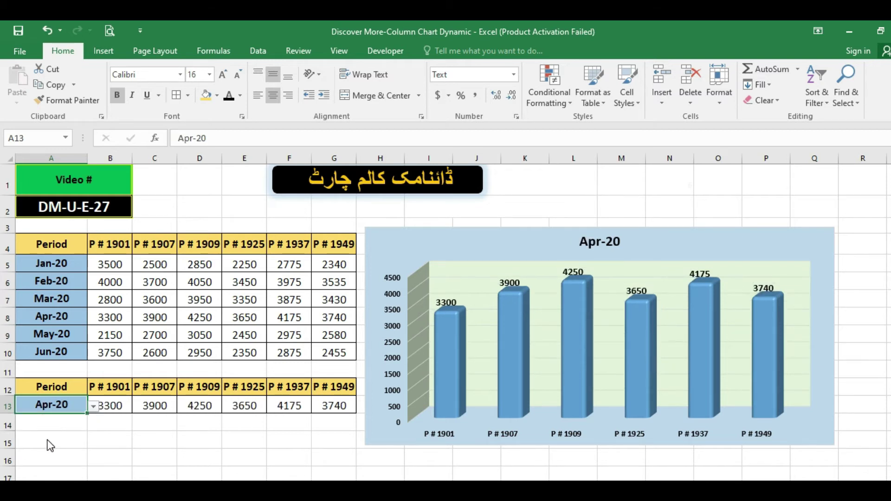
pyautogui.click(93, 407)
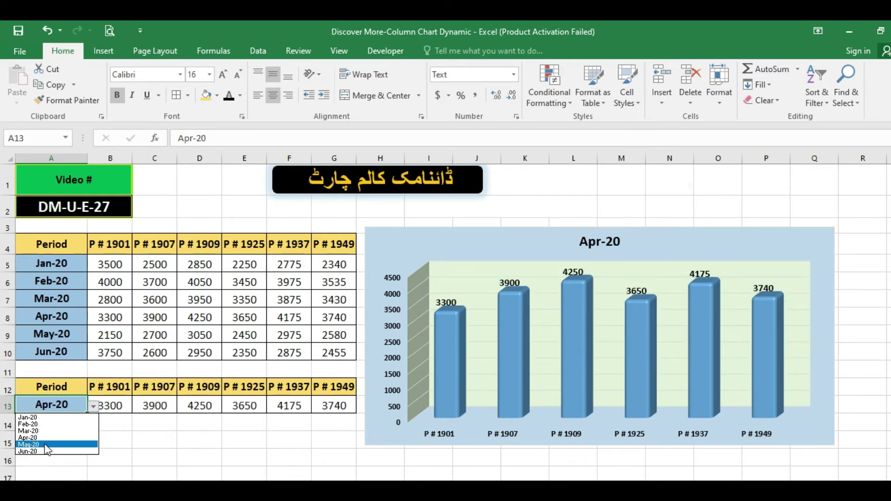
pyautogui.click(46, 449)
pyautogui.click(93, 407)
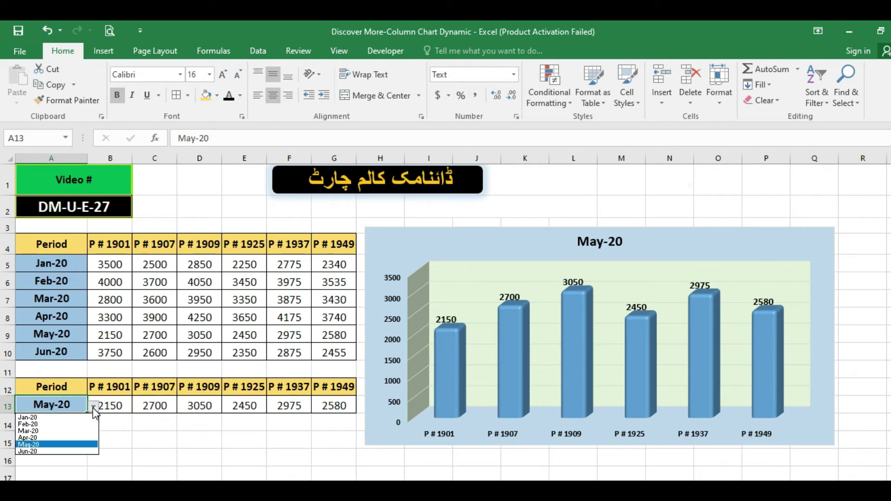
pyautogui.click(46, 451)
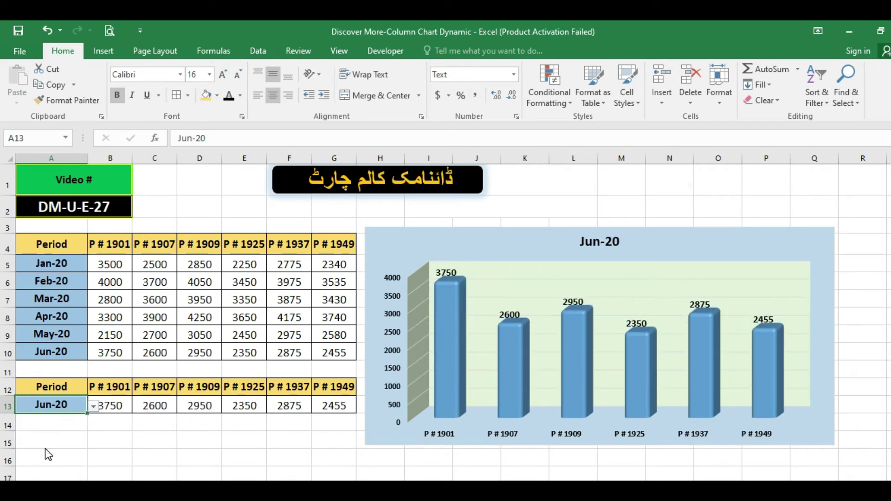
pyautogui.click(93, 407)
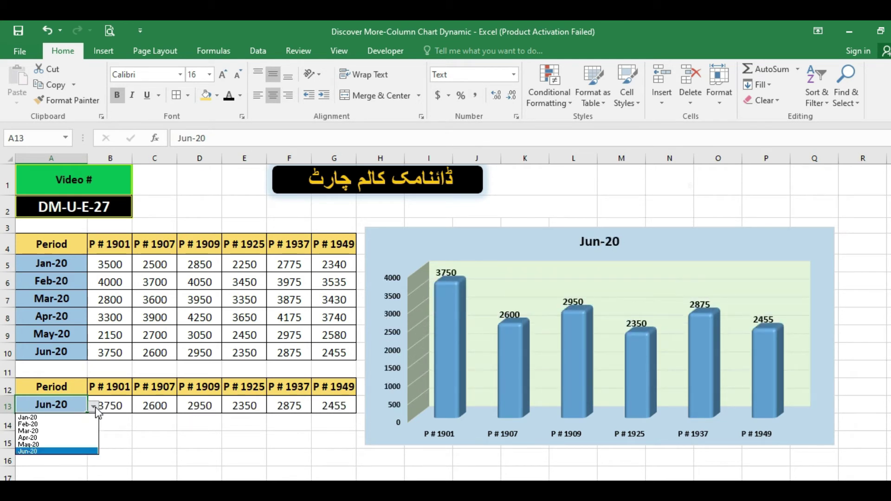
pyautogui.click(70, 420)
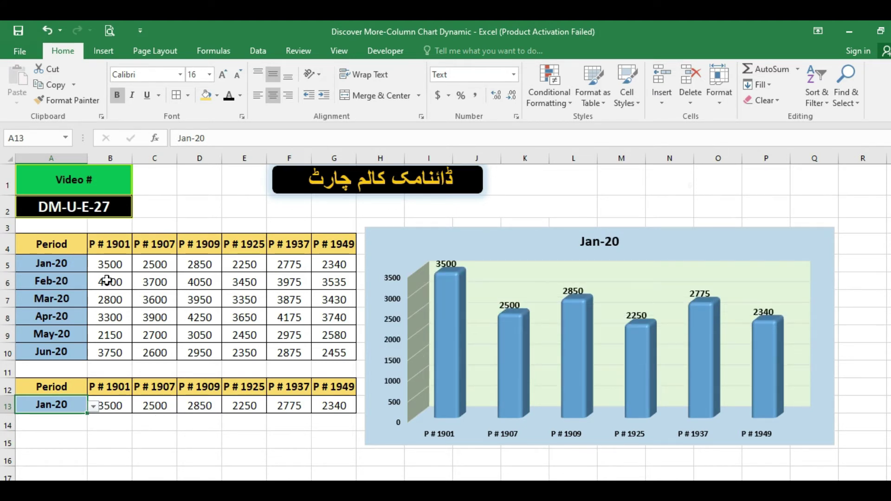
pyautogui.click(65, 266)
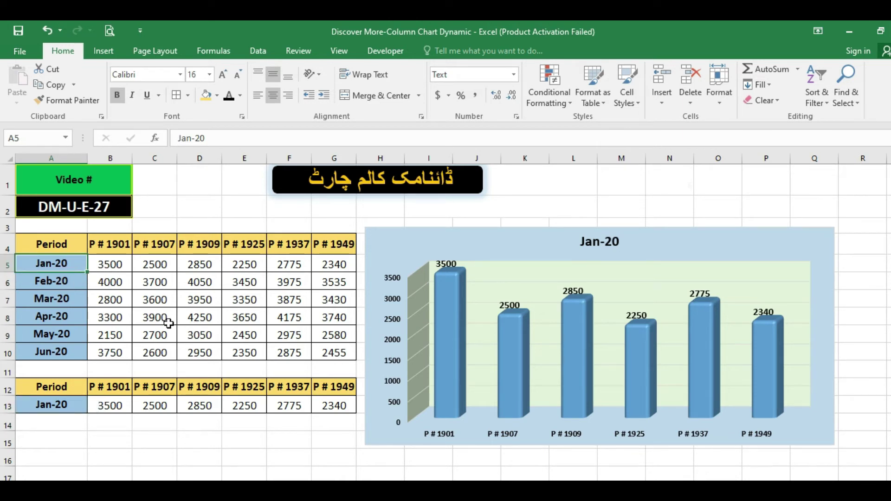
pyautogui.click(65, 401)
pyautogui.click(122, 404)
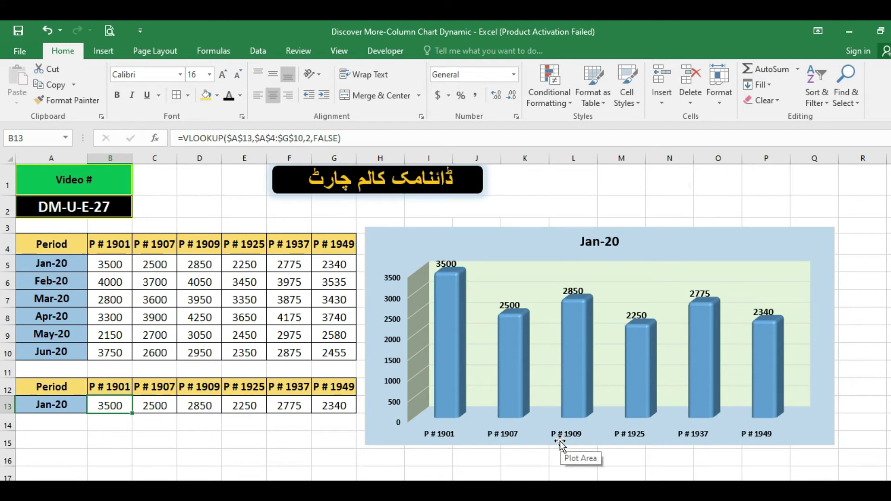
# - Insert the word "Period" and a space before the date in the chart title
pyautogui.click(607, 242)
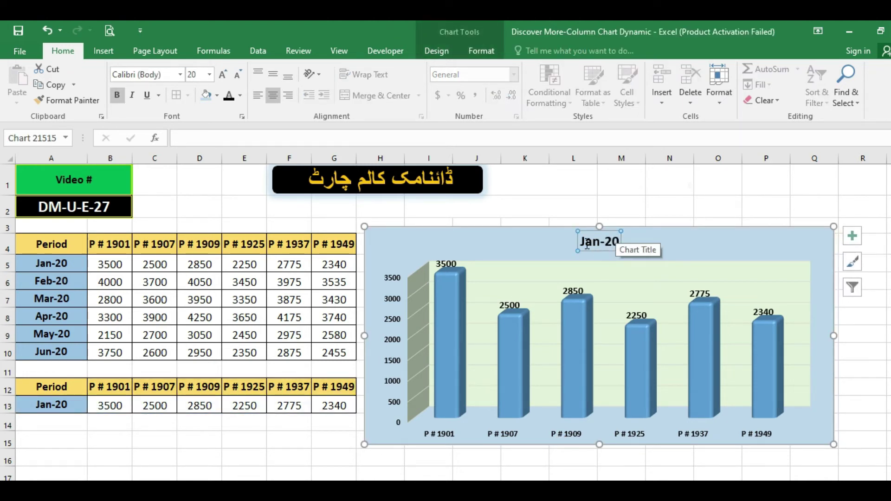
pyautogui.click(584, 240)
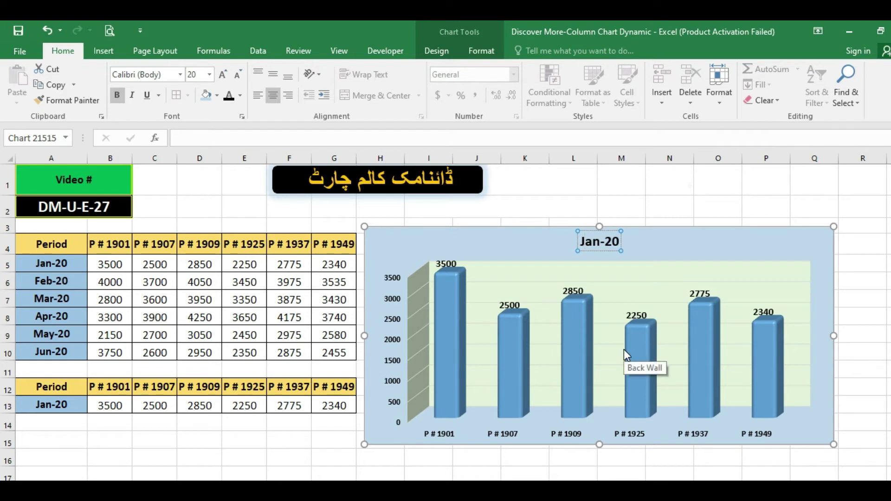
pyautogui.write('Per')
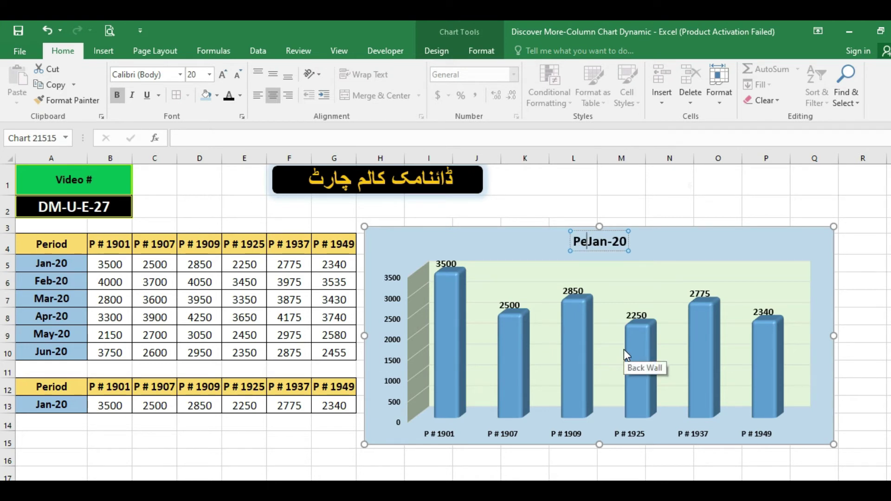
pyautogui.write('iod')
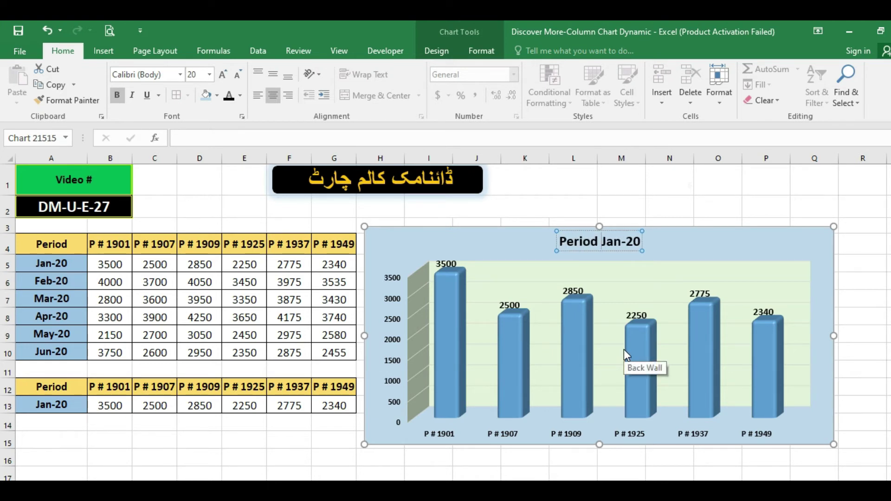
pyautogui.click(573, 204)
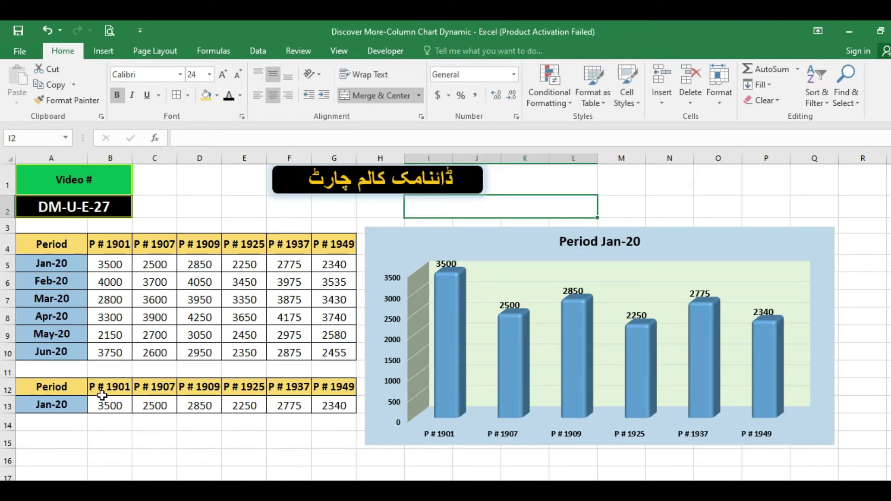
# - Set the period in cell A13 to May-20 to test the edited chart title
pyautogui.click(76, 403)
pyautogui.click(93, 406)
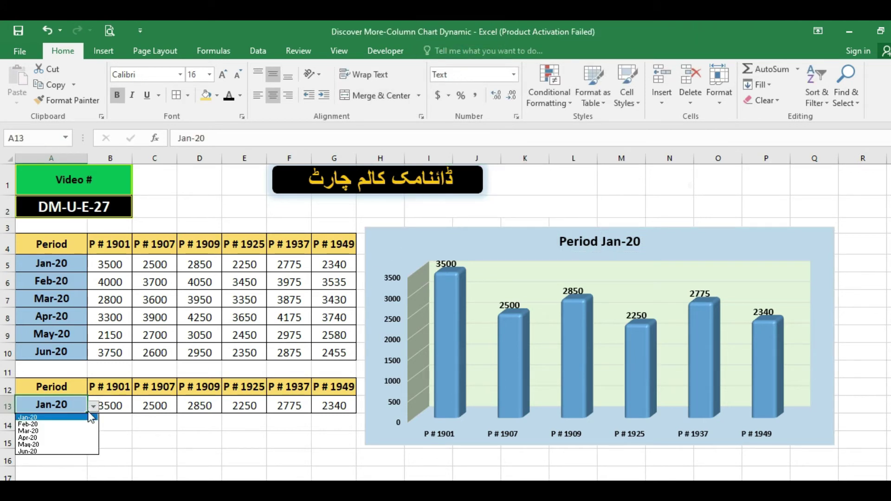
pyautogui.click(63, 444)
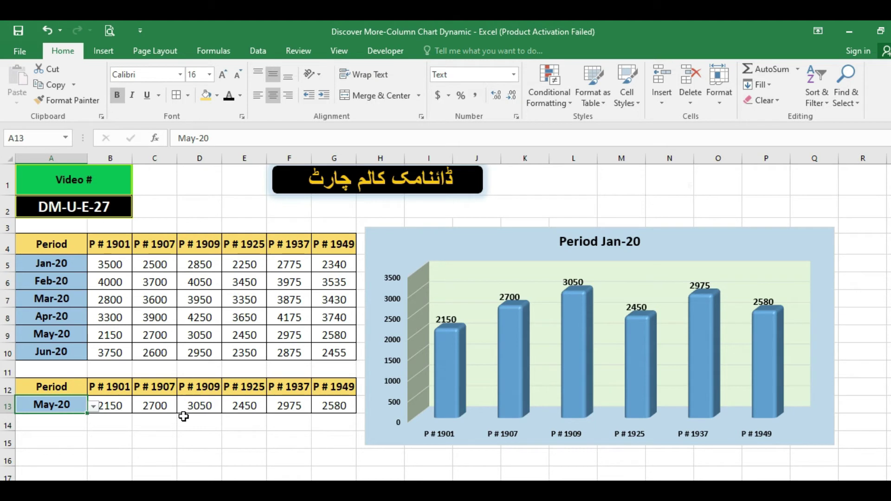
# - Undo the last period change and the "Period" text added to the chart title
pyautogui.hotkey('ctrl', 'z')
pyautogui.hotkey('ctrl', 'z')
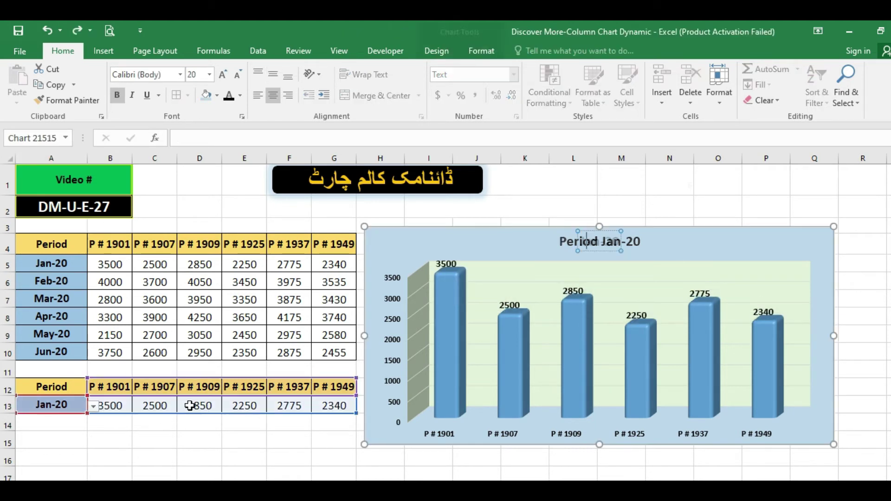
pyautogui.hotkey('ctrl', 'z')
pyautogui.click(95, 430)
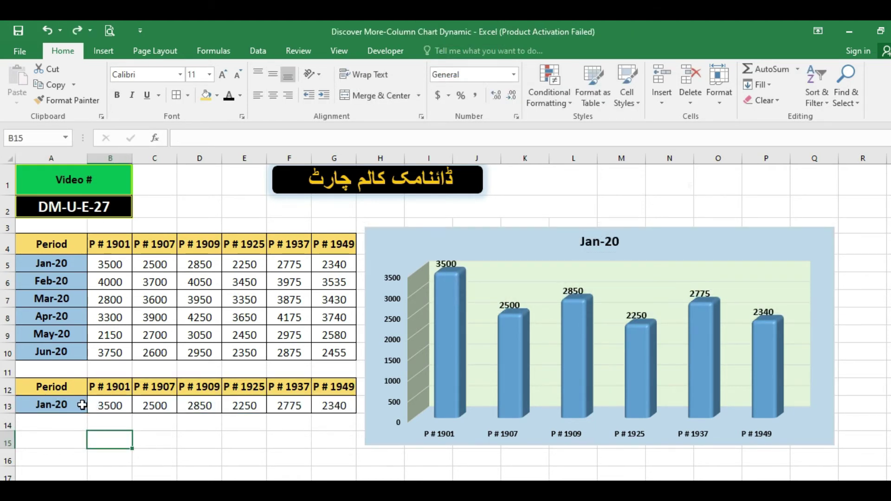
# - Copy the helper table's header row A12:G12 and paste it into the row starting at A15
pyautogui.click(56, 389)
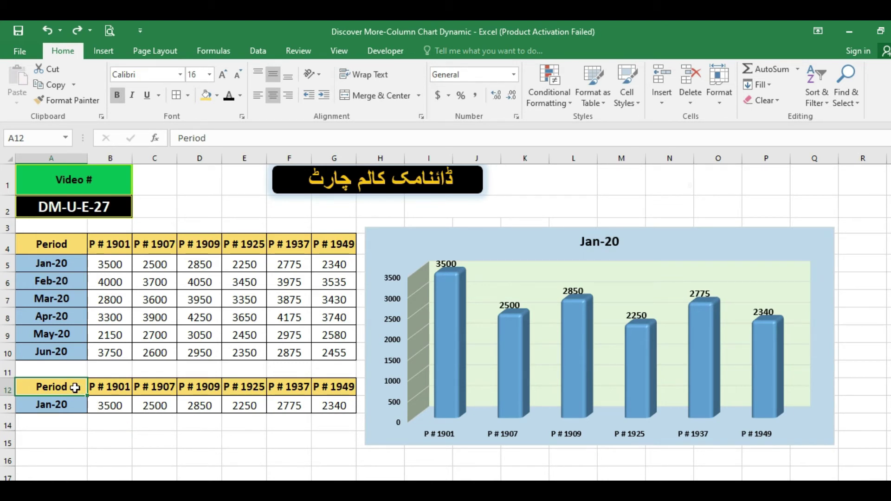
pyautogui.moveTo(69, 387); pyautogui.dragTo(315, 397)
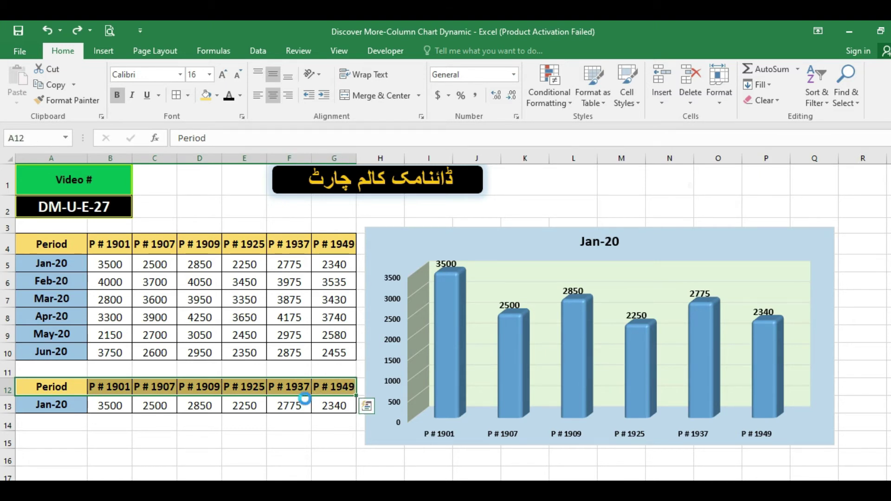
pyautogui.hotkey('ctrl', 'c')
pyautogui.click(63, 440)
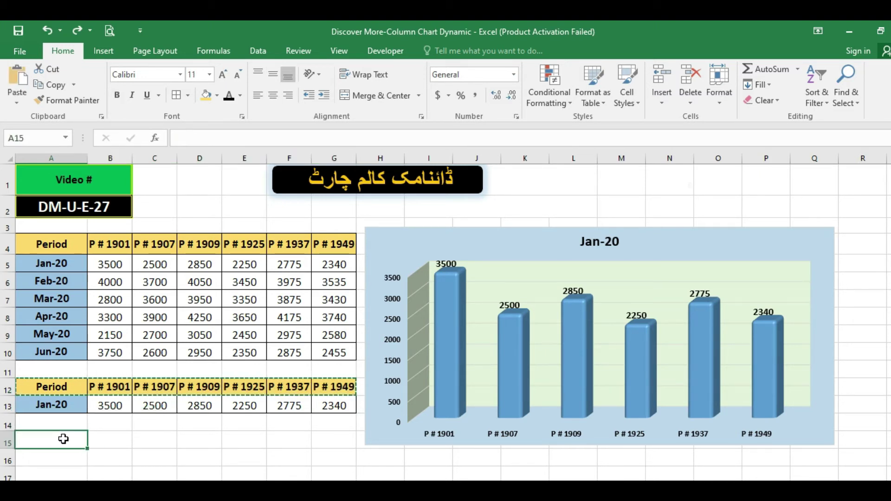
pyautogui.hotkey('ctrl', 'v')
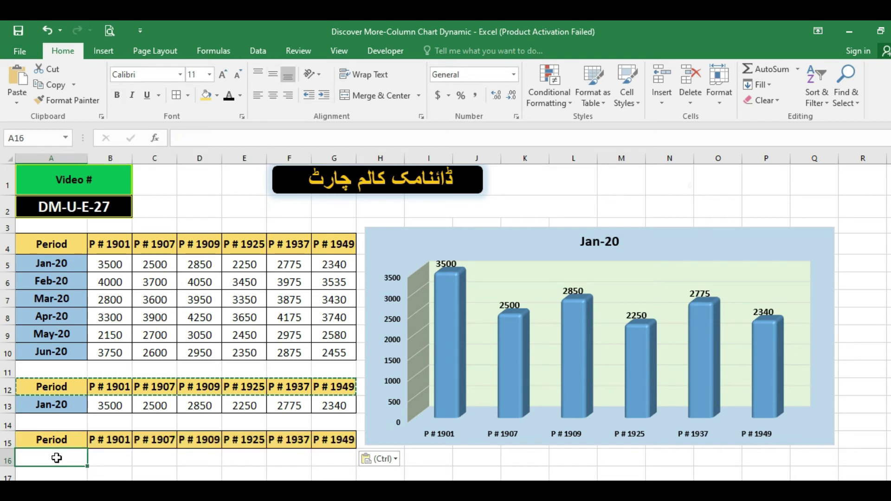
# - Copy only the formatting of the helper row A13:G13 onto the empty cells A16:G16
pyautogui.moveTo(63, 405); pyautogui.dragTo(343, 407)
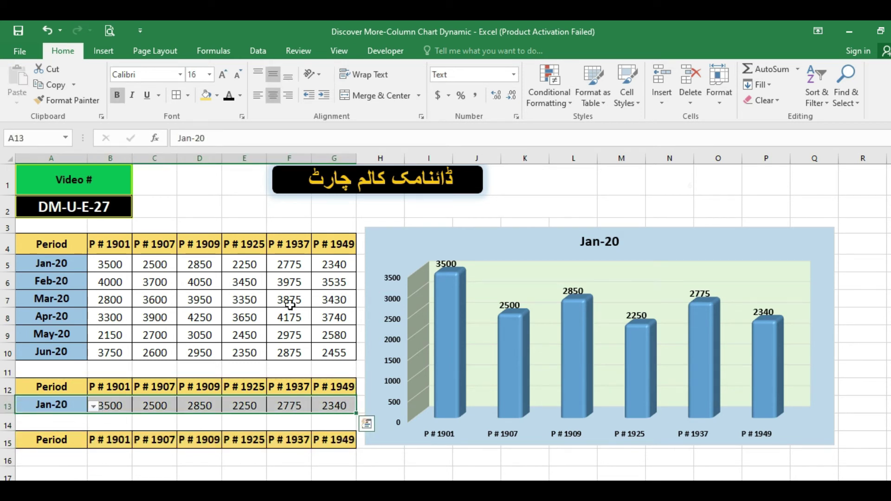
pyautogui.click(55, 102)
pyautogui.moveTo(46, 454); pyautogui.dragTo(329, 453)
pyautogui.click(190, 459)
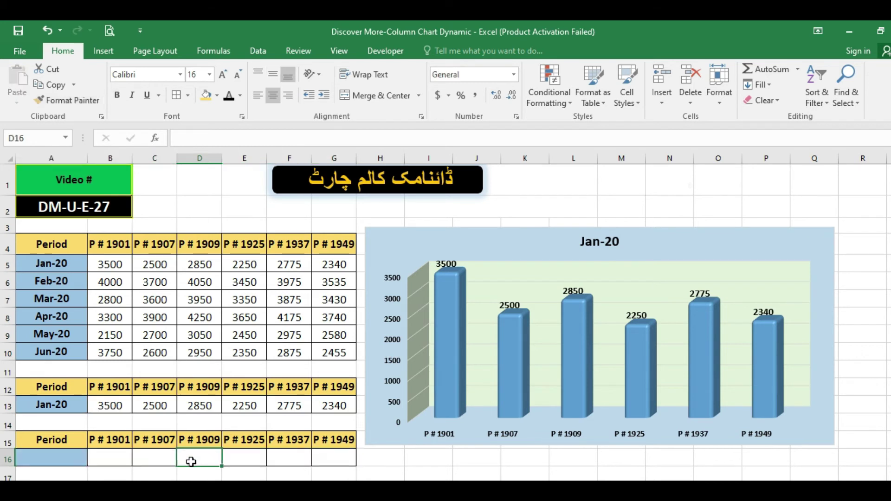
# - Enter the formula =B13 in cell B16 to link the new row's P # 1901 value to the helper row
pyautogui.click(119, 457)
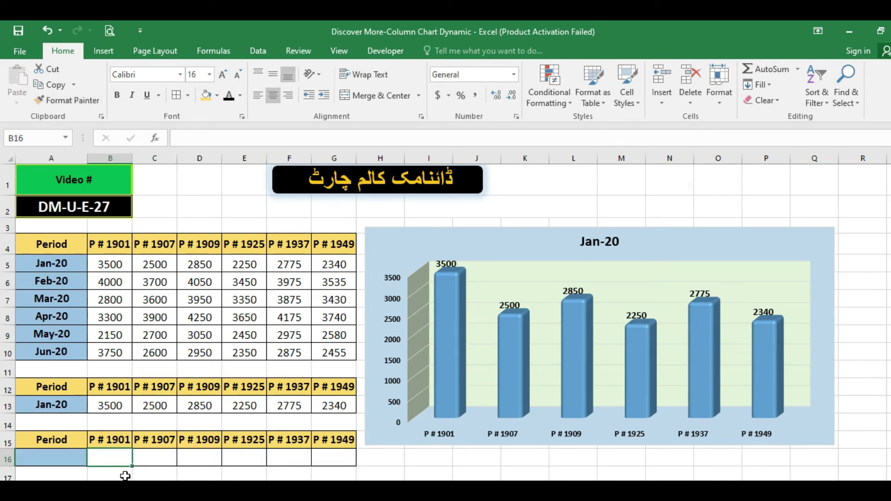
pyautogui.write('=')
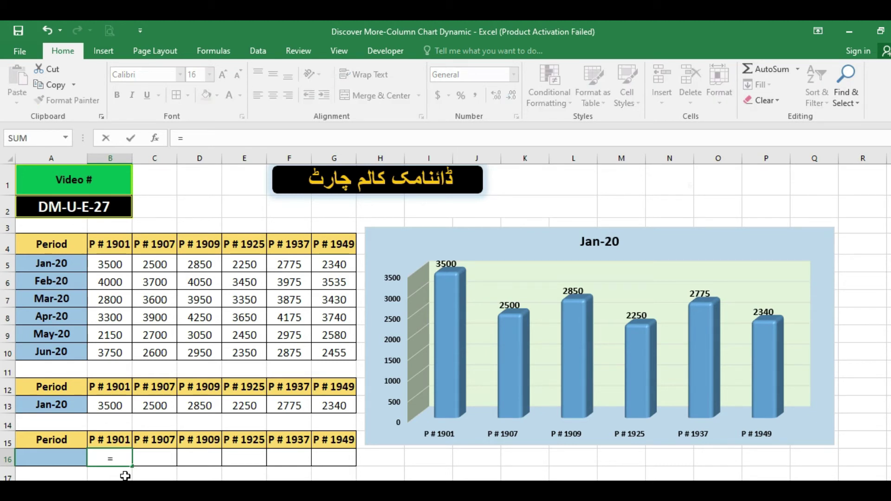
pyautogui.click(122, 406)
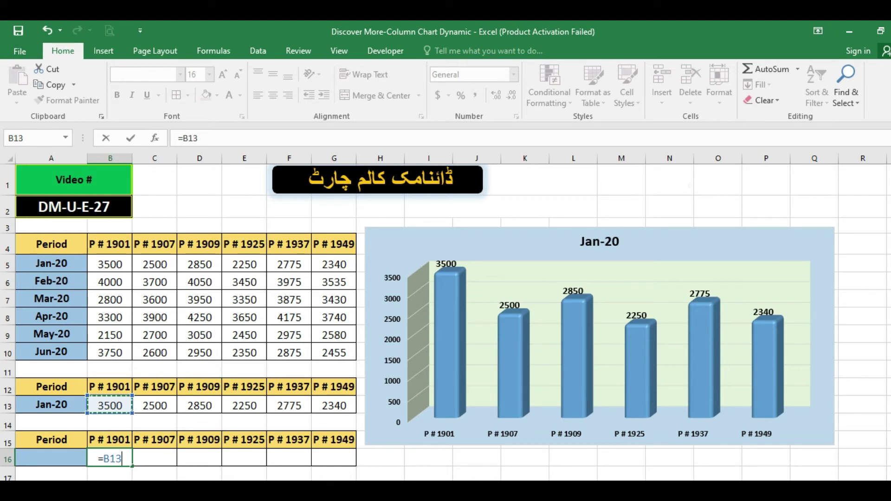
pyautogui.press('Return')
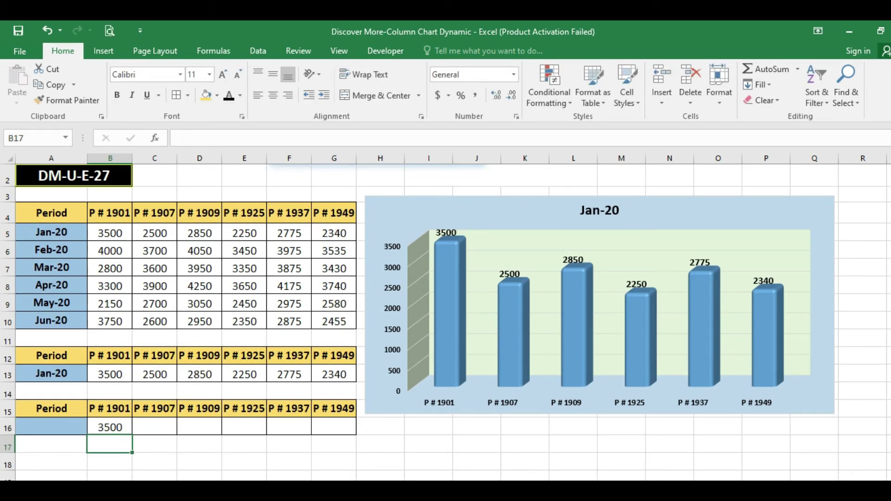
pyautogui.scroll(1, 167, 471)
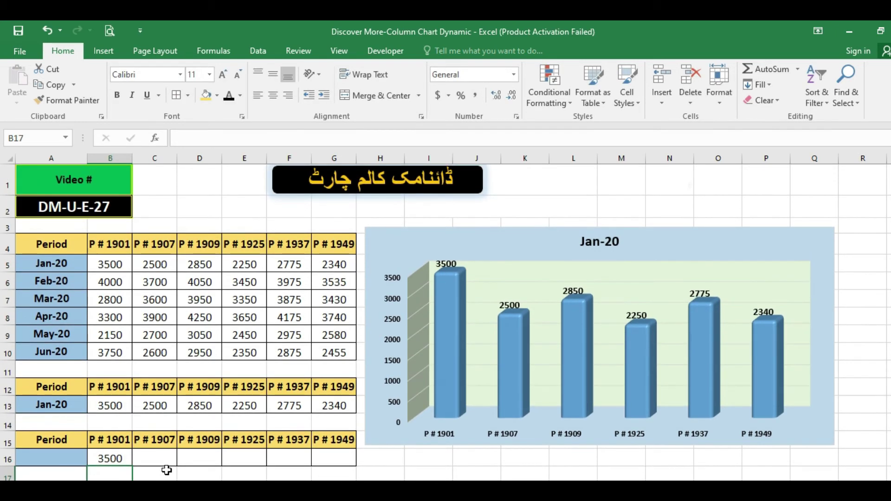
# - Copy the linking formula from B16 across C16:G16 to fill the second helper row
pyautogui.click(123, 460)
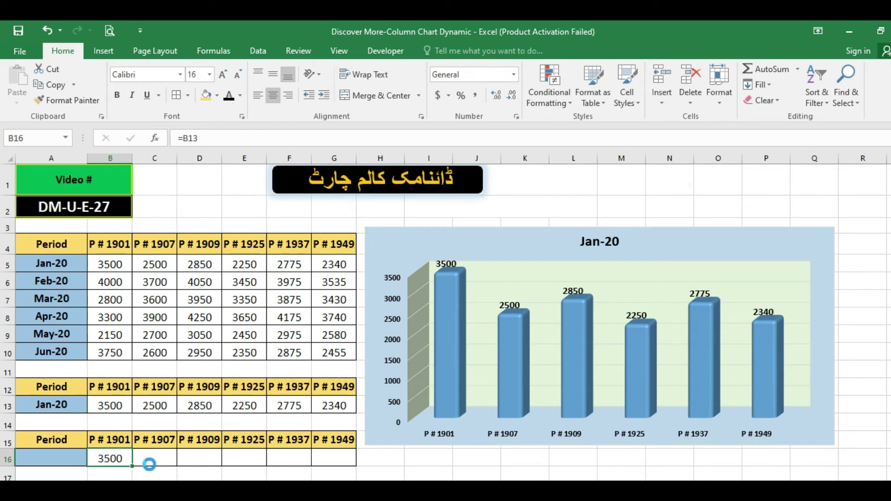
pyautogui.hotkey('ctrl', 'c')
pyautogui.click(150, 465)
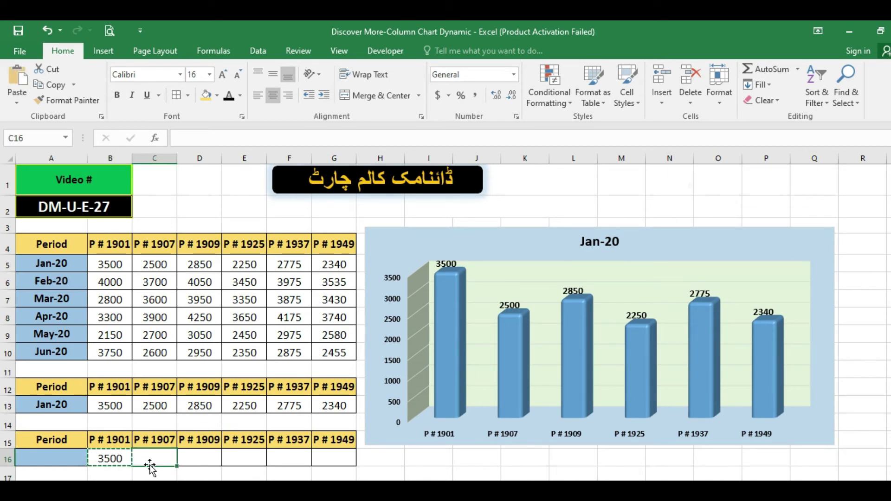
pyautogui.hotkey('shift', 'Right')
pyautogui.hotkey('shift', 'Right')
pyautogui.hotkey('shift', 'Right')
pyautogui.hotkey('shift', 'Right')
pyautogui.press('Return')
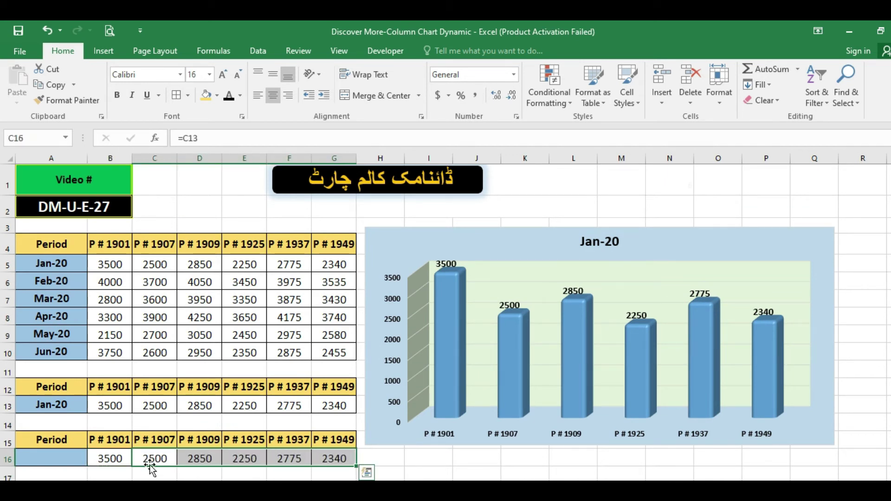
pyautogui.press('Down')
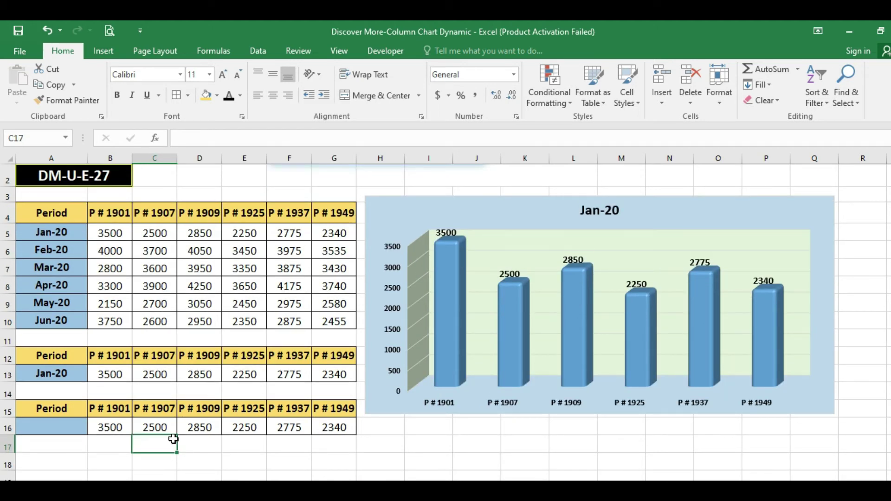
pyautogui.scroll(1, 175, 438)
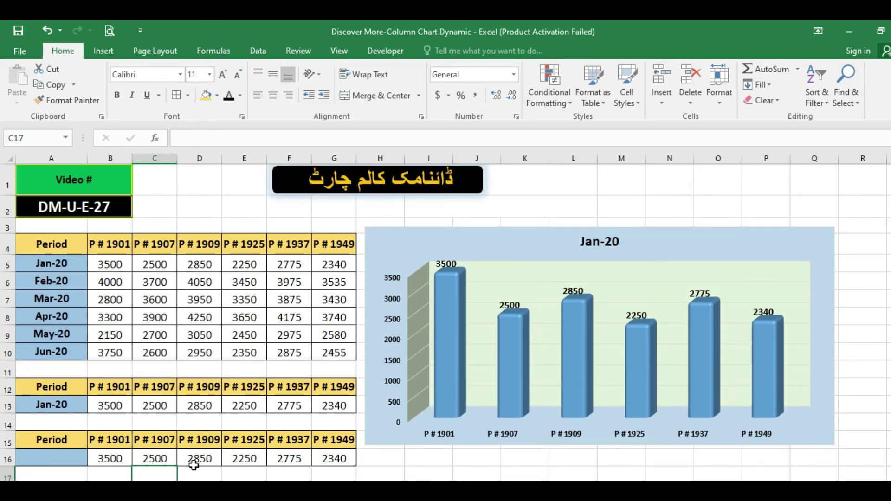
pyautogui.click(157, 457)
pyautogui.click(227, 457)
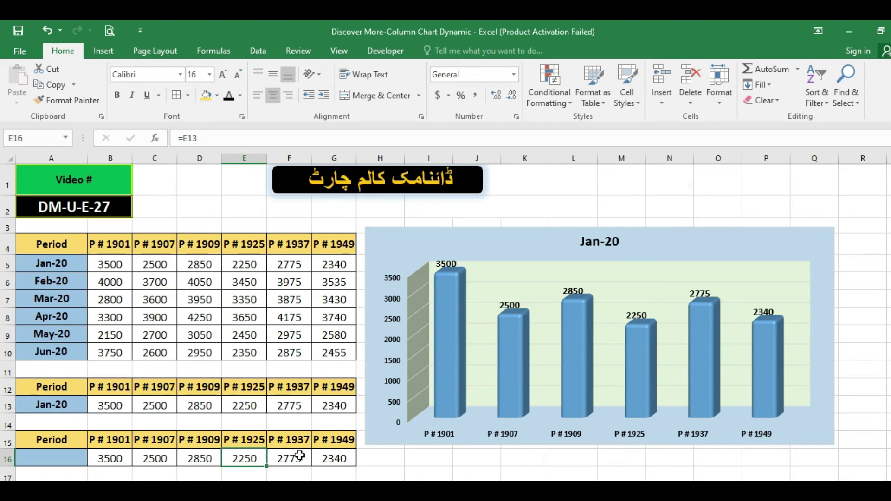
pyautogui.click(325, 457)
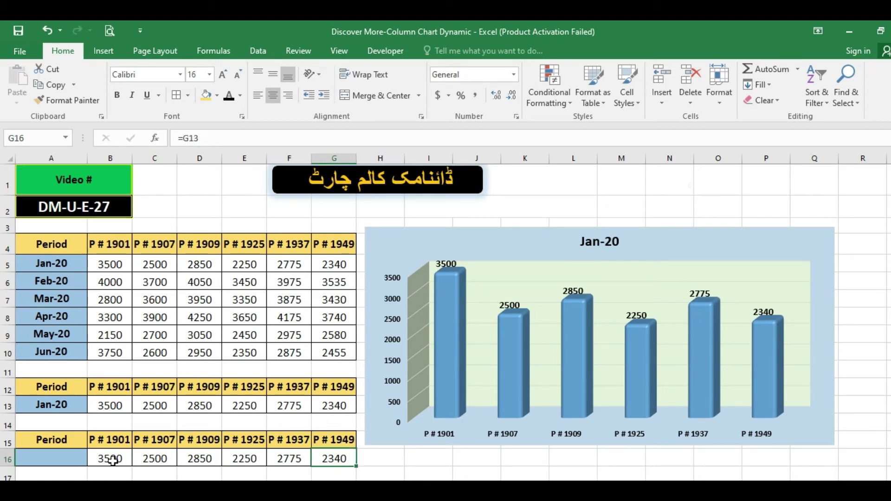
# - Enter the formula ="Actual Worked Hours "&A13 in cell A16 to build a period-dependent chart title
pyautogui.click(60, 458)
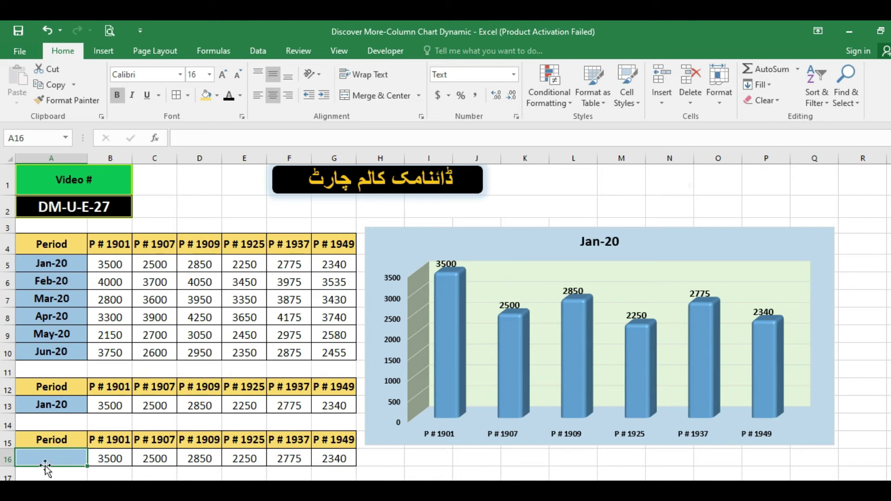
pyautogui.write('=')
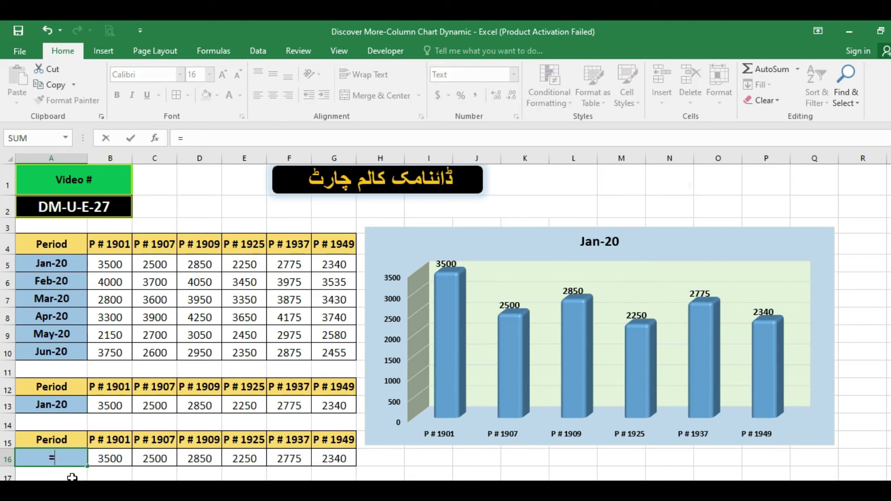
pyautogui.write('"Actual ')
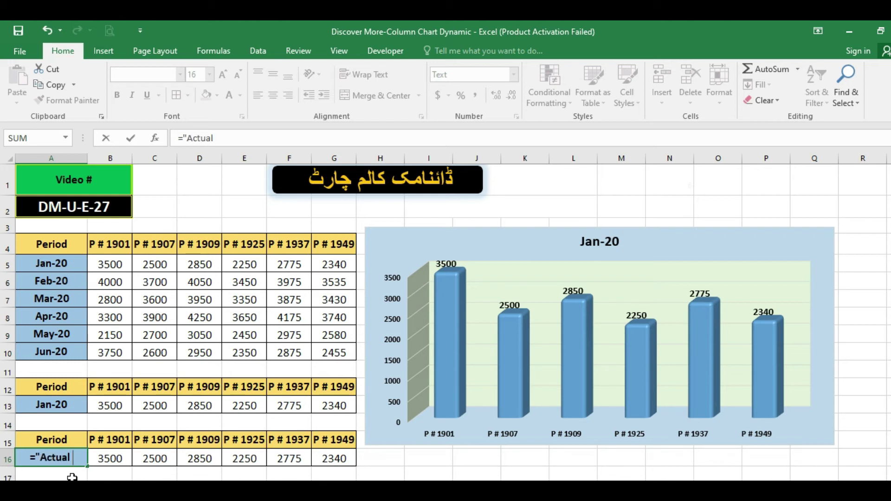
pyautogui.write('Worjk')
pyautogui.press('BackSpace')
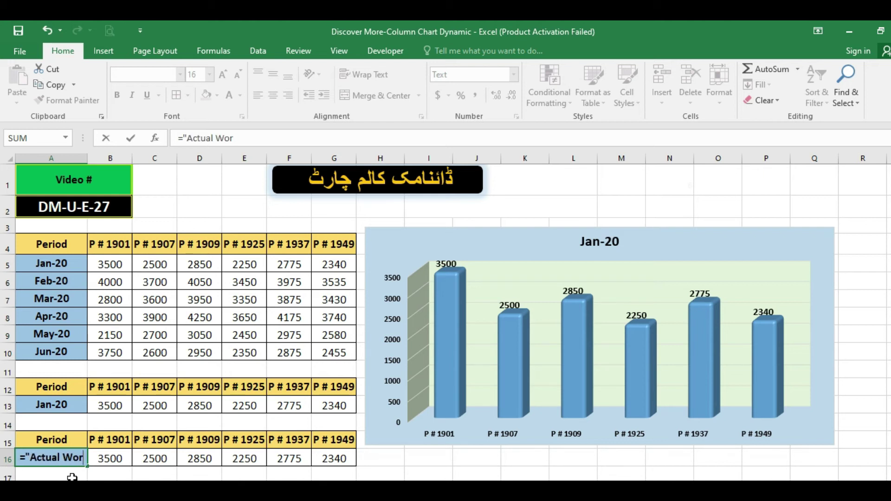
pyautogui.write('jk')
pyautogui.press('BackSpace')
pyautogui.press('BackSpace')
pyautogui.write('ked')
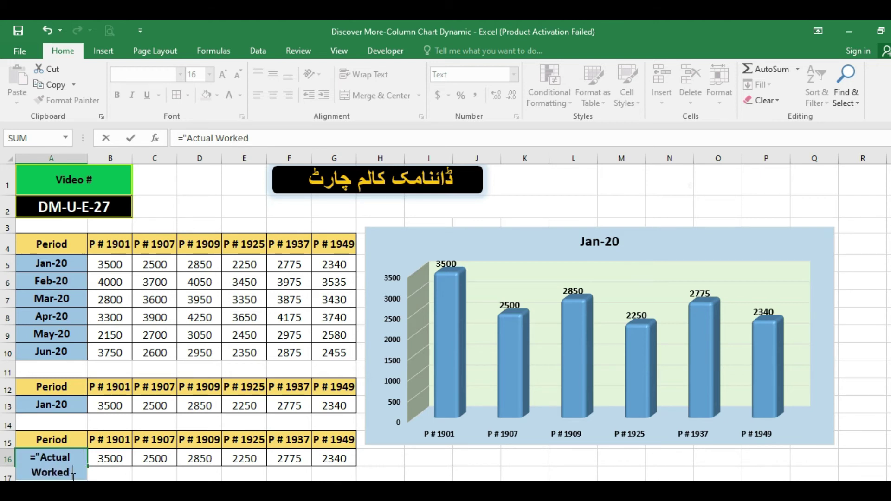
pyautogui.write(' Hours')
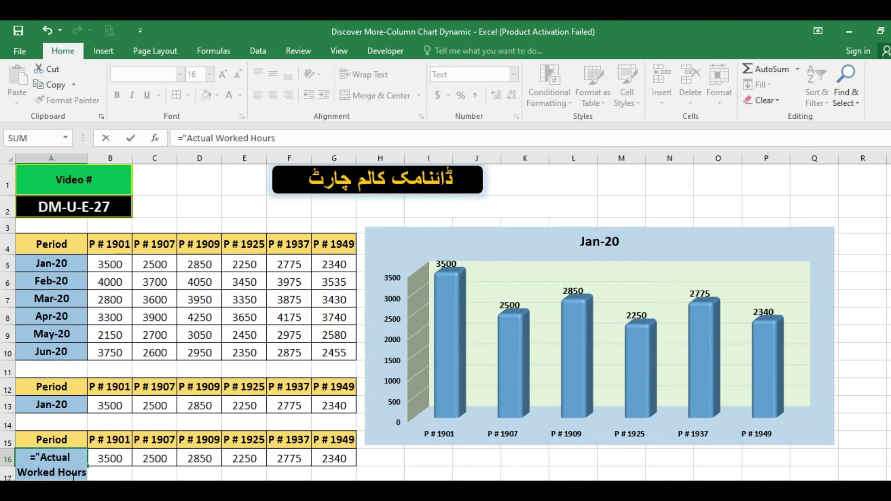
pyautogui.hotkey('alt', 'Return')
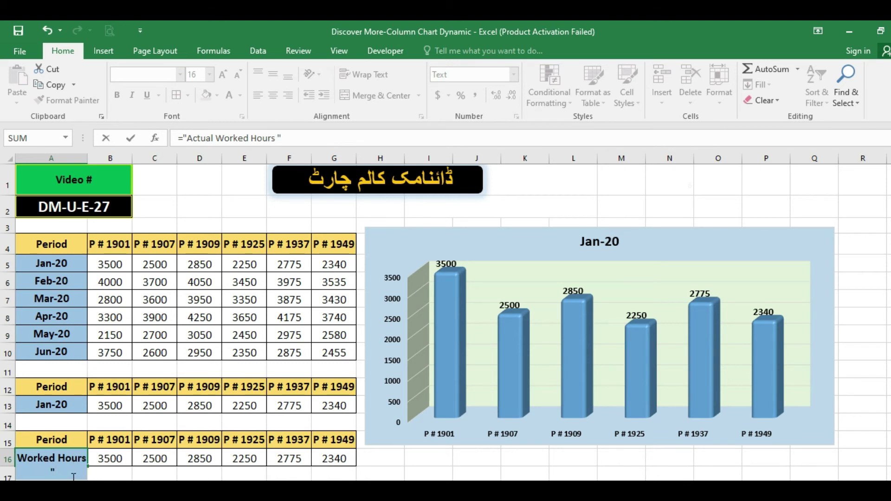
pyautogui.press('BackSpace')
pyautogui.hotkey('alt', 'Return')
pyautogui.write('"&')
pyautogui.click(67, 405)
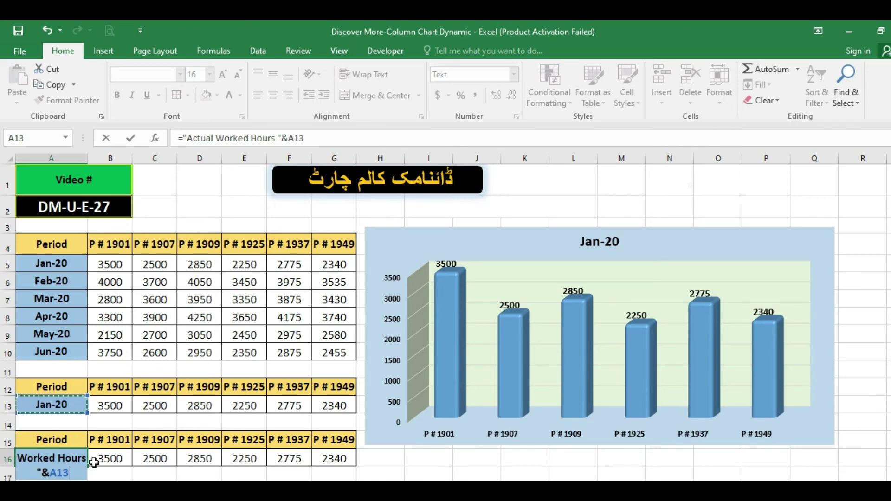
pyautogui.press('Return')
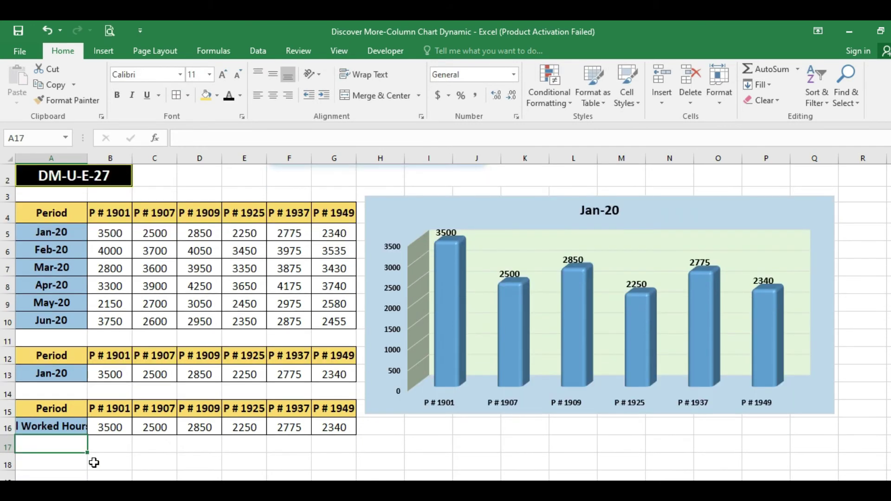
pyautogui.press('Up')
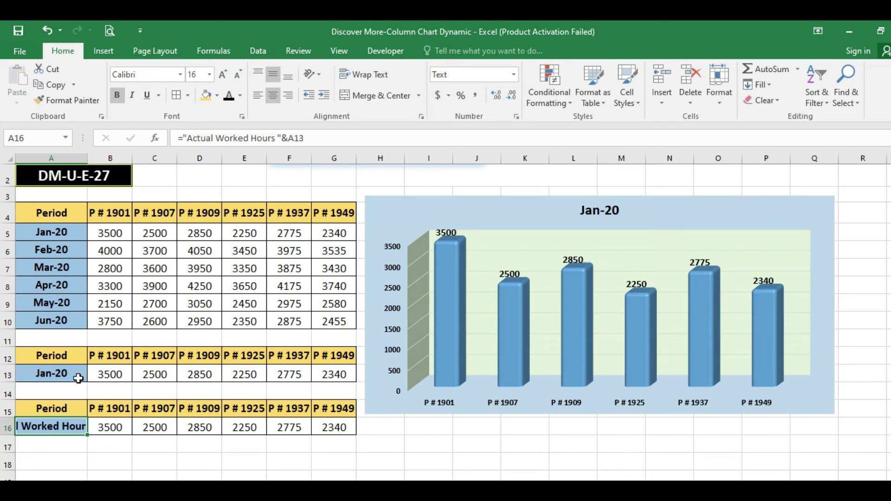
# - Change the column chart's data range to A15:G16, the second helper table
pyautogui.click(505, 214)
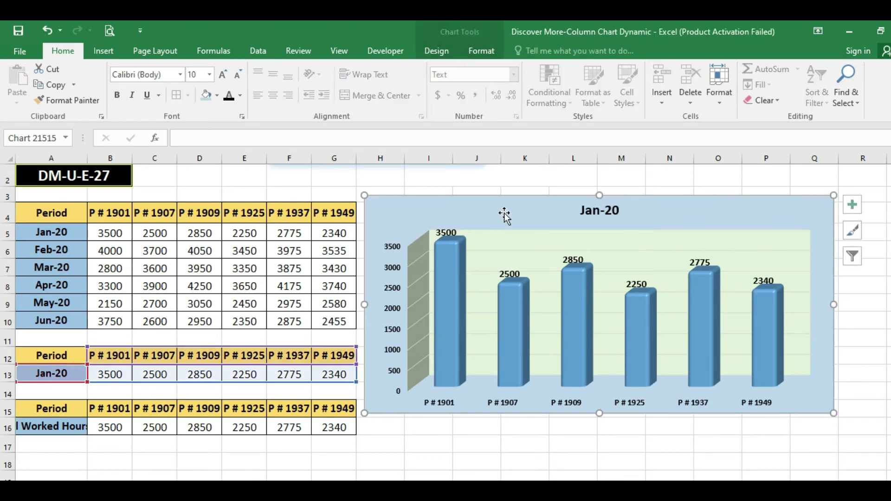
pyautogui.rightClick(504, 214)
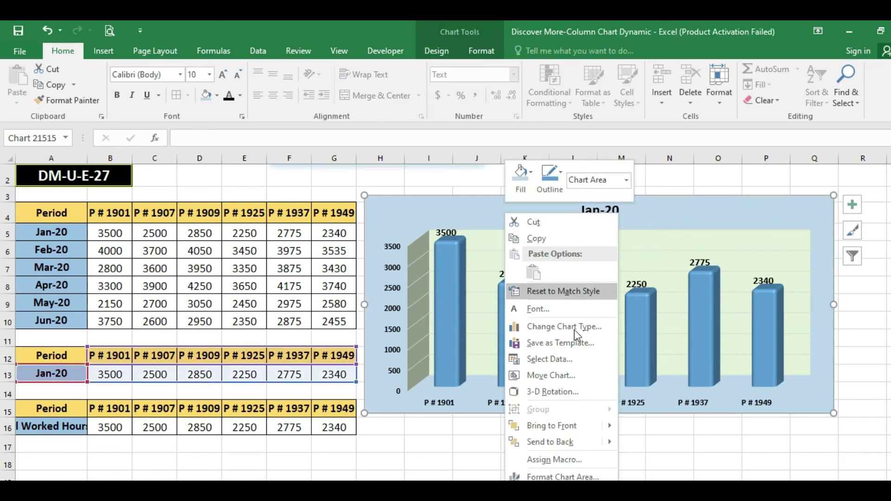
pyautogui.click(575, 359)
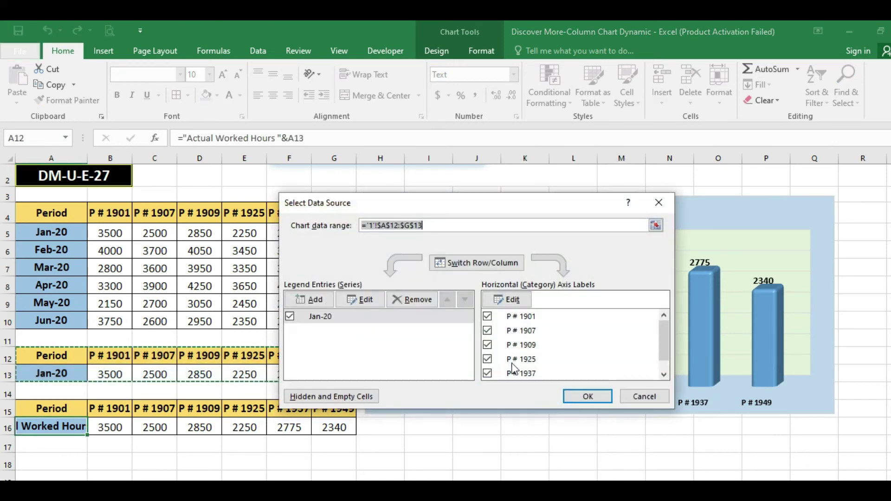
pyautogui.moveTo(404, 201); pyautogui.dragTo(527, 188)
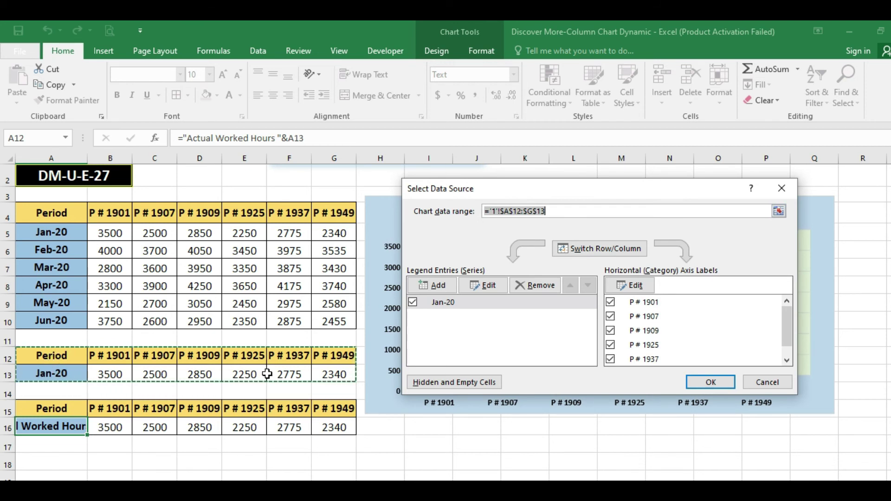
pyautogui.moveTo(72, 409); pyautogui.dragTo(325, 426)
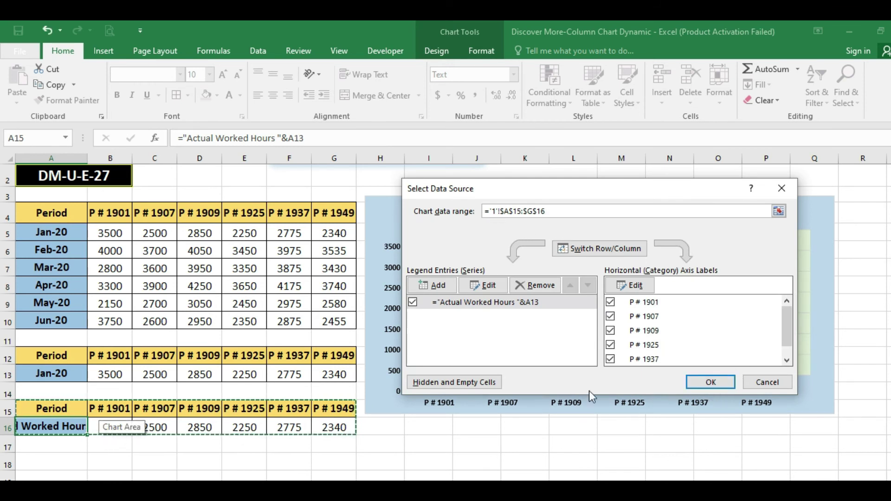
pyautogui.click(728, 385)
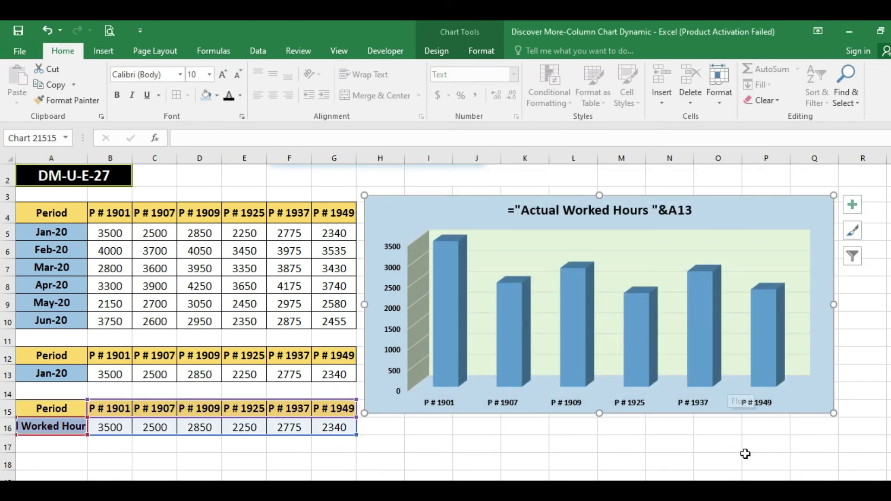
pyautogui.click(585, 439)
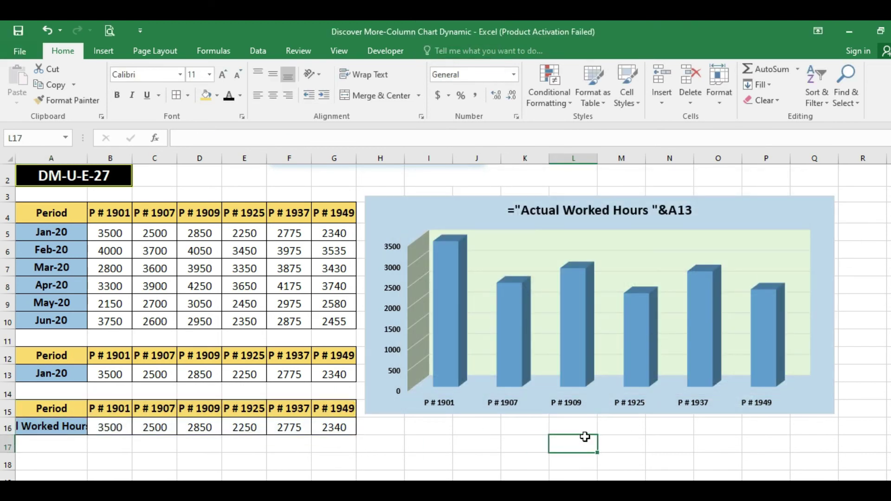
# - Set cell A16's number format to General and re-enter its formula so that it calculates
pyautogui.click(56, 429)
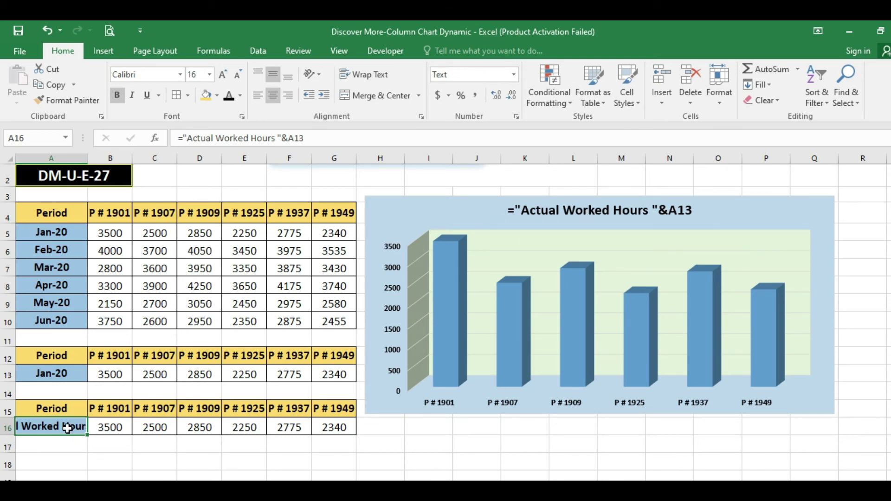
pyautogui.hotkey('ctrl', '1')
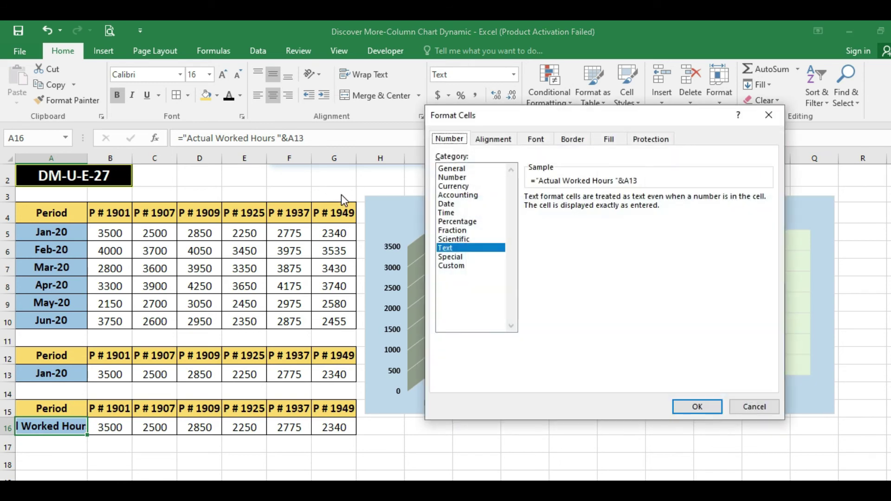
pyautogui.click(459, 170)
pyautogui.click(697, 407)
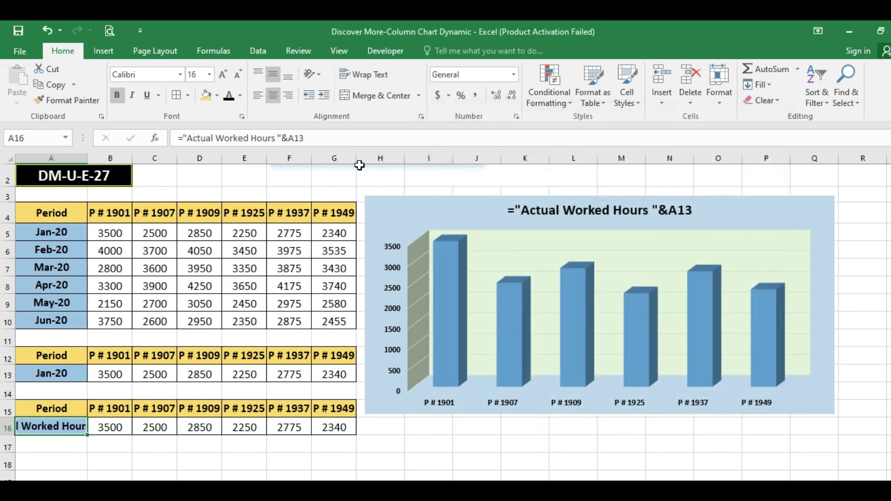
pyautogui.click(344, 139)
pyautogui.press('Return')
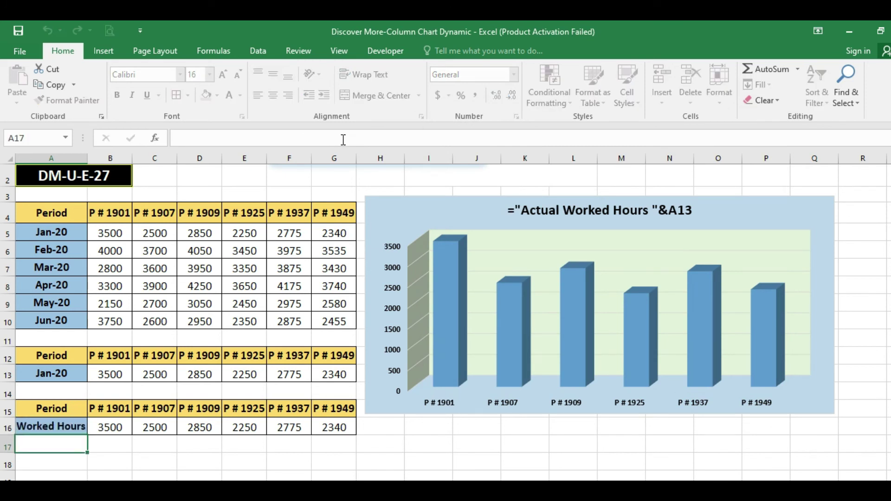
pyautogui.press('Up')
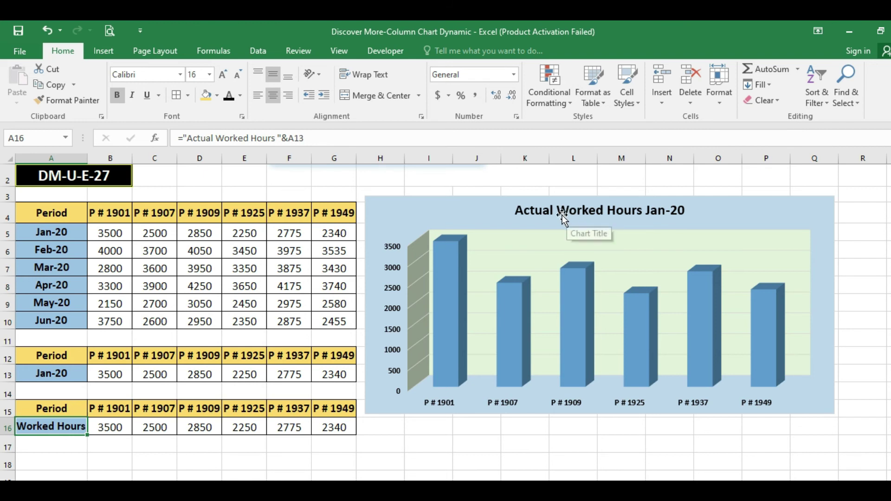
# - Apply a 3-D top bevel with 6 pt width and 6 pt height to the chart's column series
pyautogui.click(578, 316)
pyautogui.rightClick(576, 310)
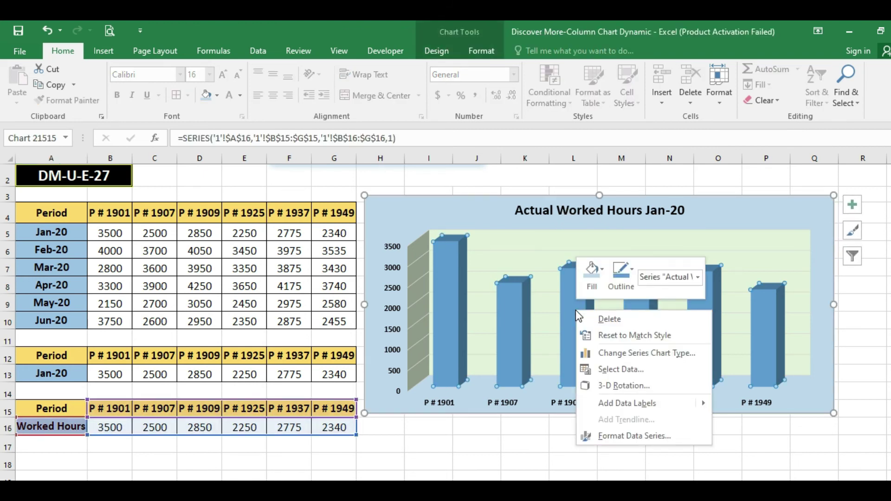
pyautogui.click(604, 436)
pyautogui.click(712, 158)
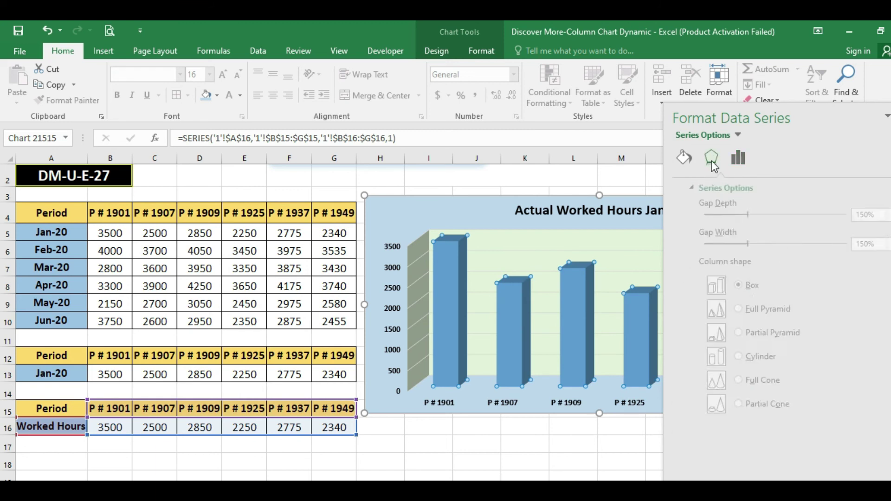
pyautogui.click(729, 281)
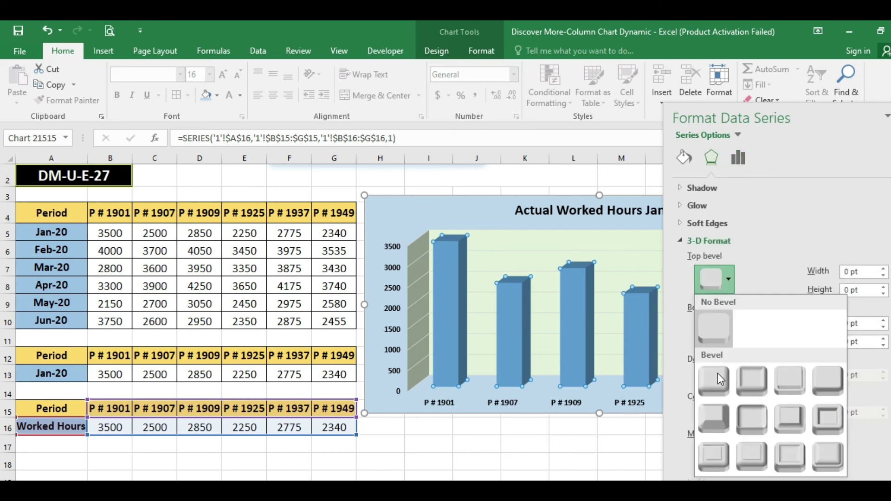
pyautogui.press('Escape')
pyautogui.click(710, 279)
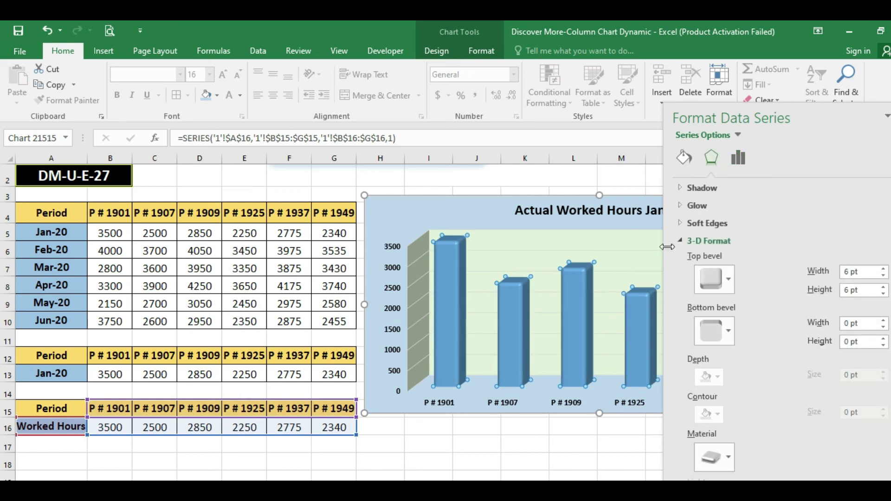
pyautogui.click(890, 117)
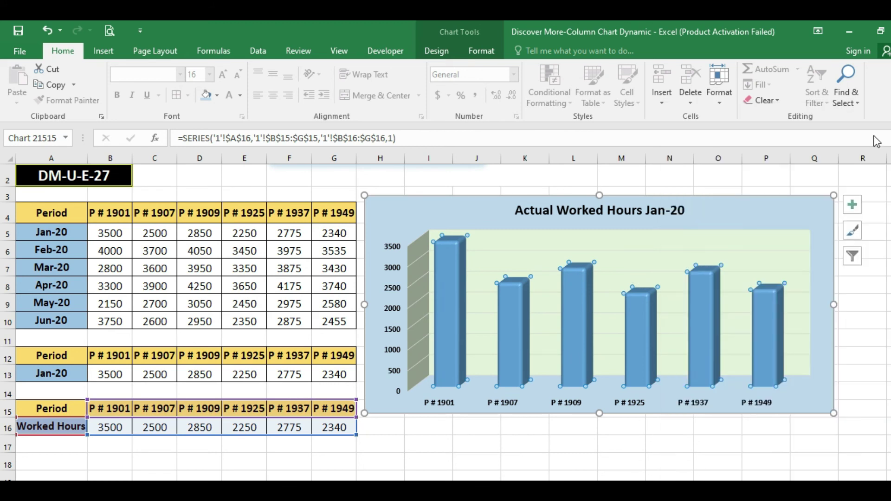
# - Add data labels to the chart's column series
pyautogui.rightClick(576, 283)
pyautogui.moveTo(649, 376)
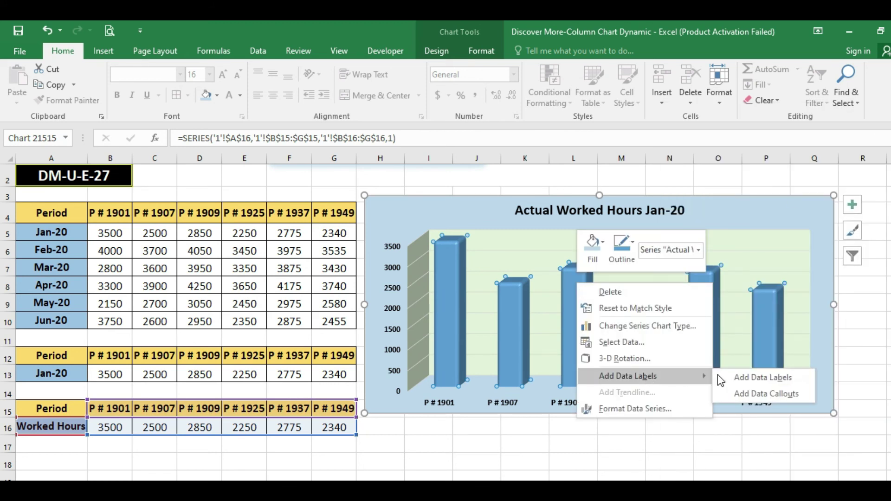
pyautogui.click(731, 379)
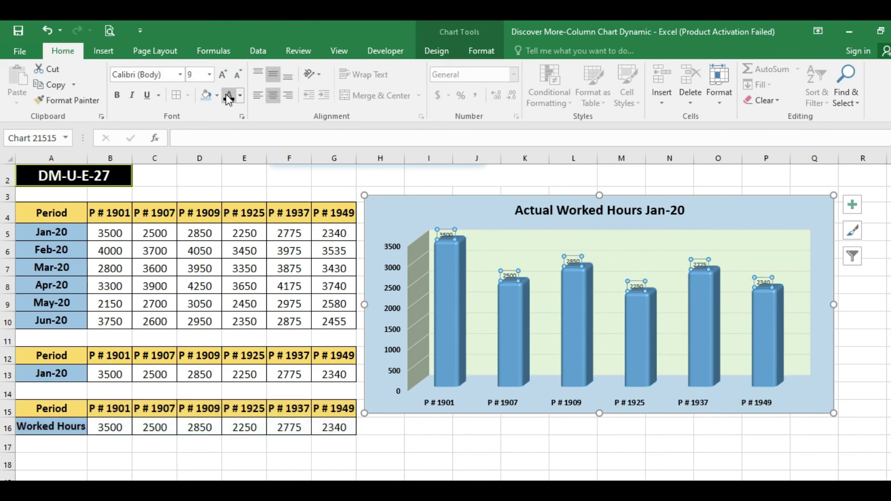
# - Make the column chart's data labels bold and set their font size to 18
pyautogui.click(118, 96)
pyautogui.click(219, 74)
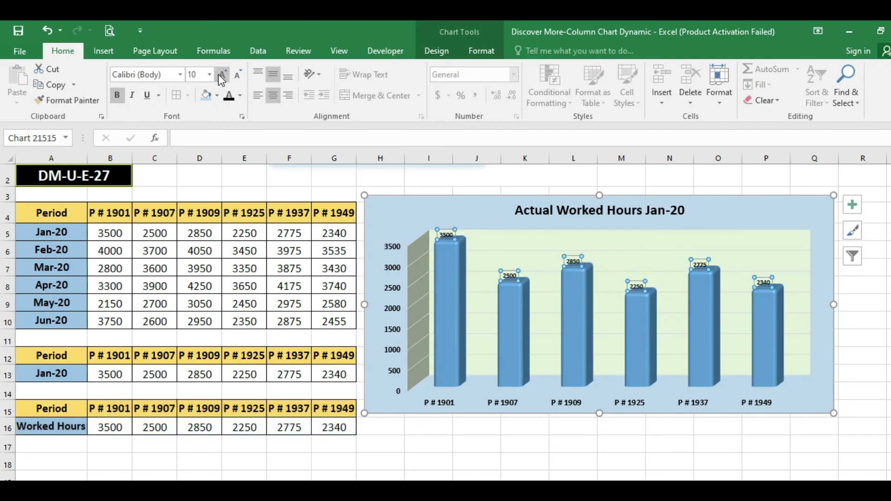
pyautogui.click(218, 75)
pyautogui.click(219, 74)
pyautogui.click(218, 74)
pyautogui.click(218, 74)
pyautogui.click(218, 74)
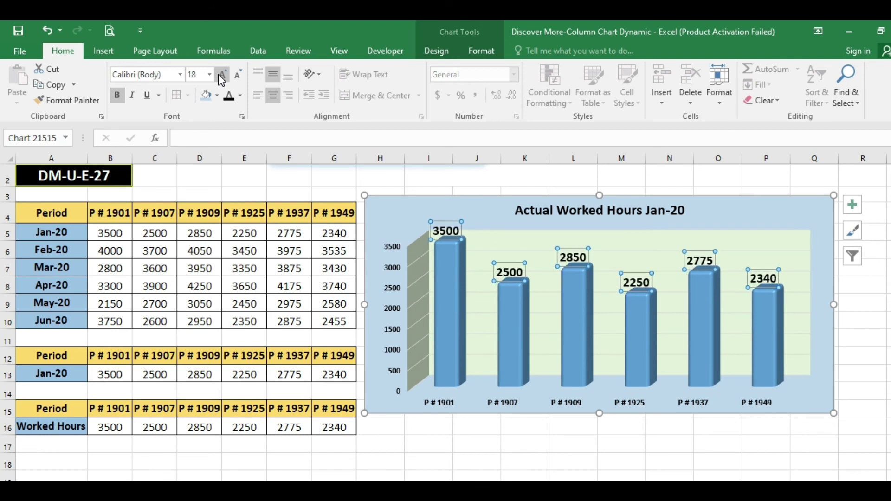
# - Test the dynamic chart by switching the period in cell A13 to Mar-20, Apr-20 and Jun-20 in turn
pyautogui.click(82, 387)
pyautogui.click(68, 375)
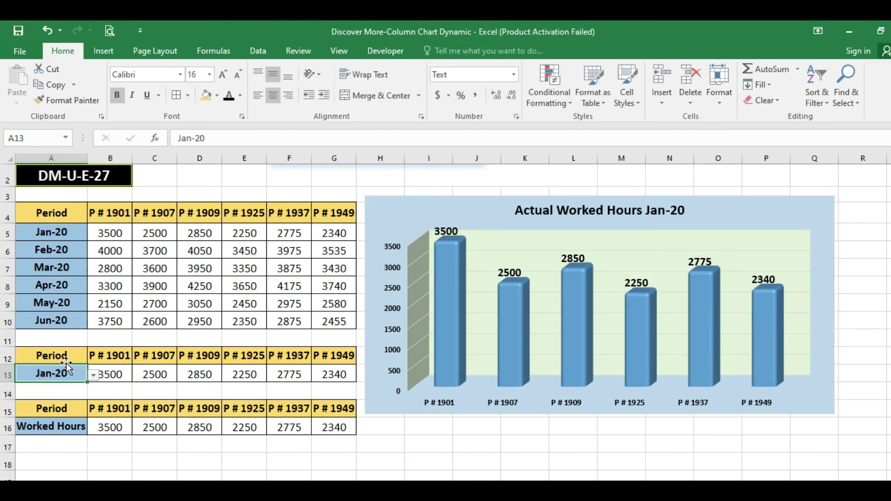
pyautogui.click(94, 376)
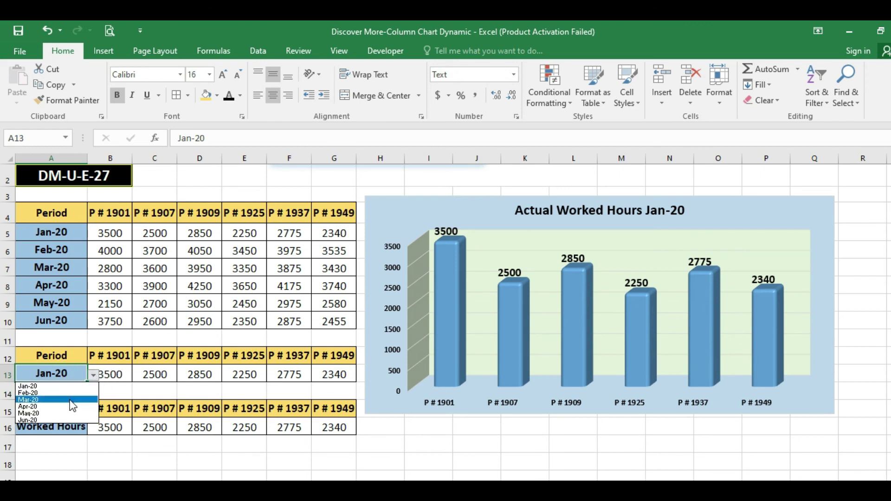
pyautogui.click(70, 400)
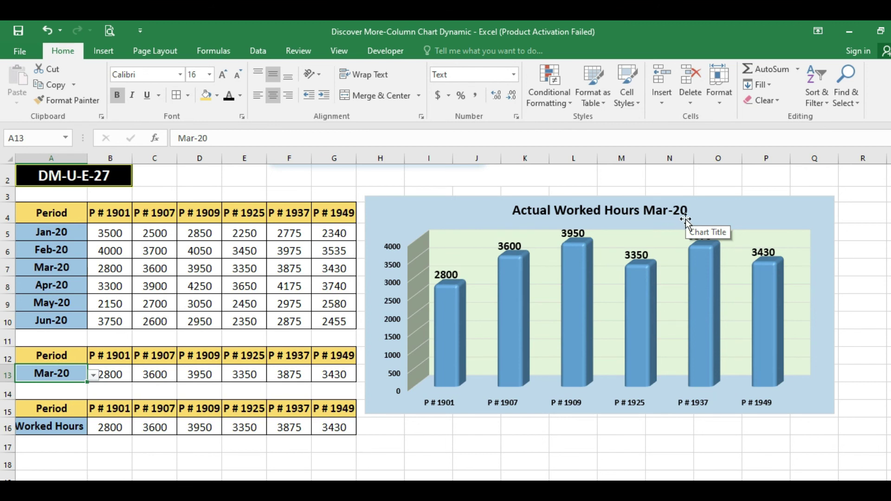
pyautogui.click(94, 375)
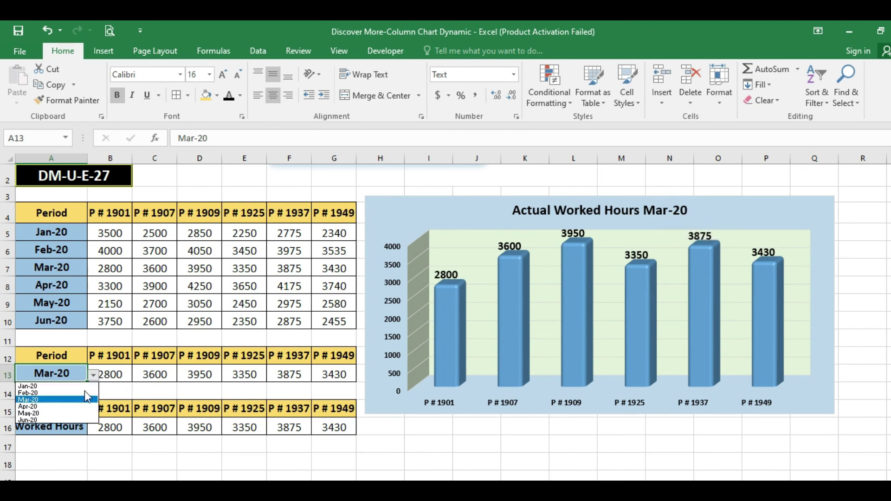
pyautogui.click(64, 409)
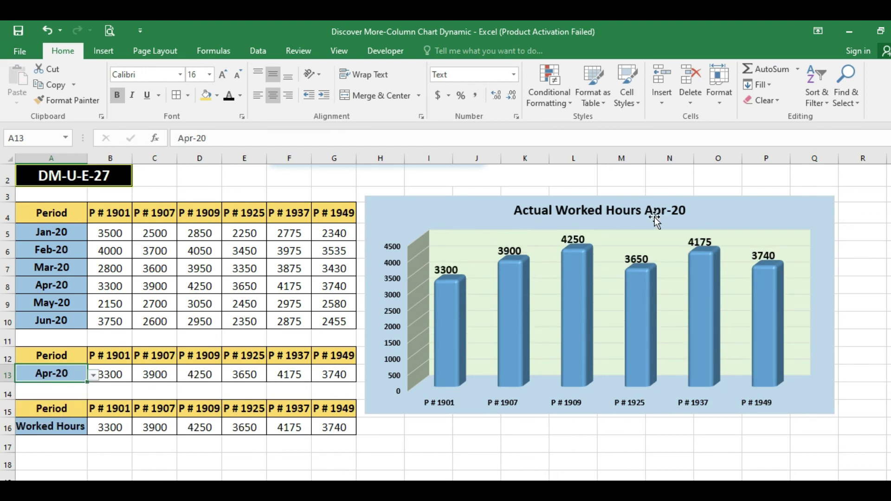
pyautogui.click(94, 376)
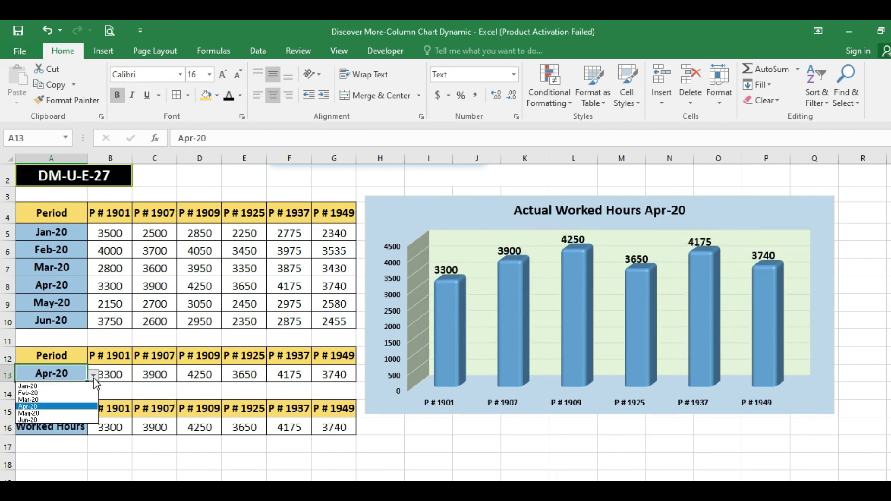
pyautogui.click(65, 420)
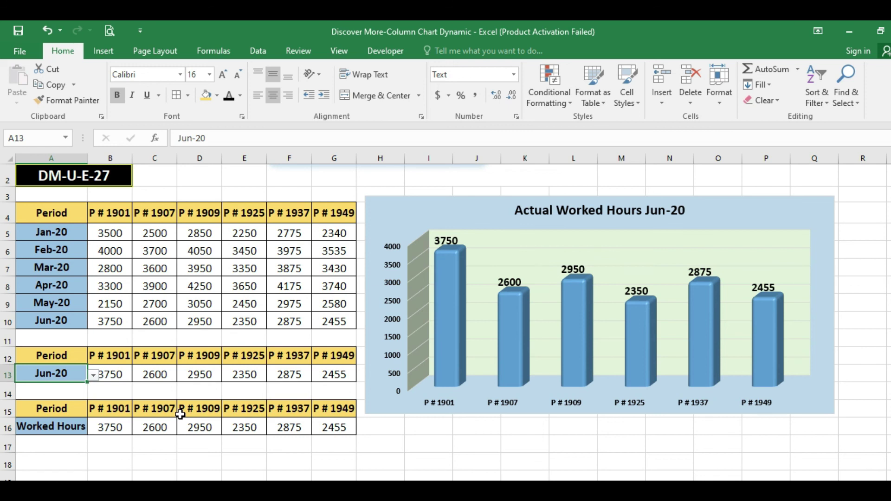
# - Test the chart again by setting the period in cell A13 to Mar-20, May-20 and finally back to Mar-20
pyautogui.scroll(1, 181, 411)
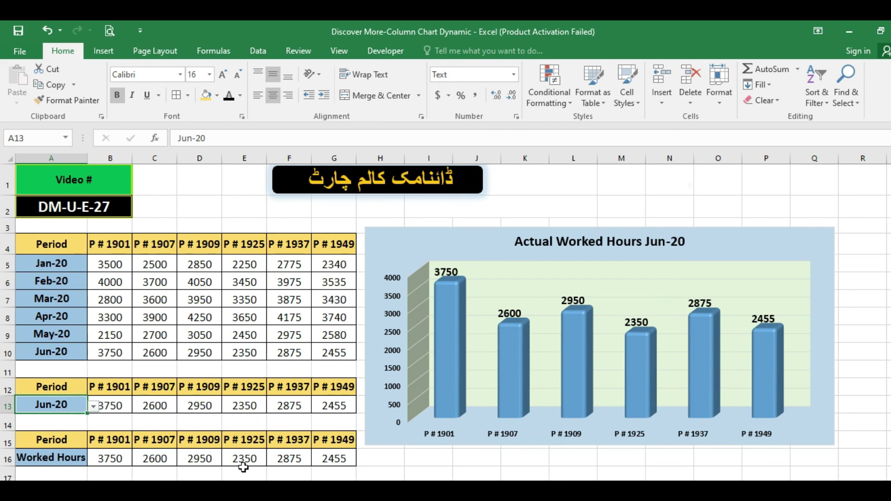
pyautogui.click(94, 407)
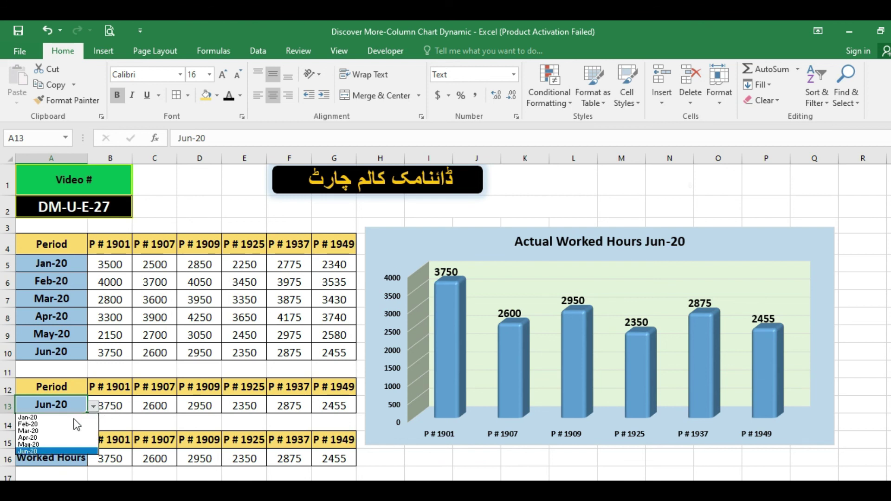
pyautogui.click(58, 436)
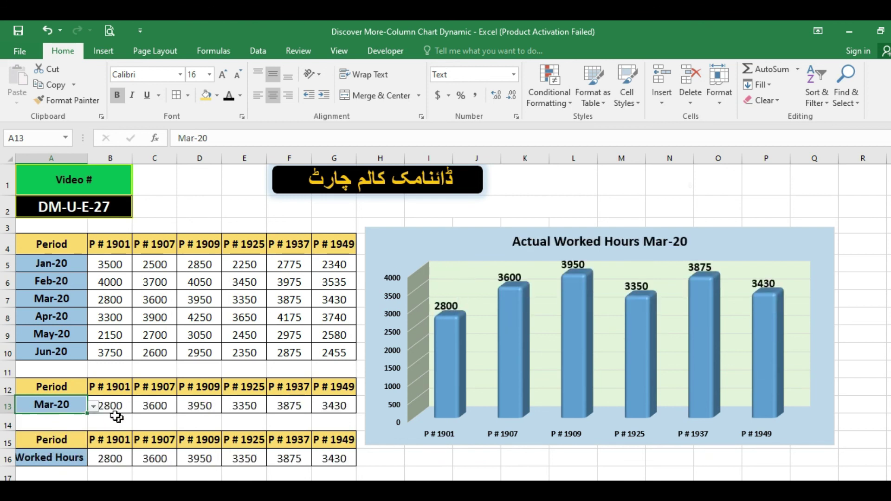
pyautogui.click(94, 407)
pyautogui.click(74, 443)
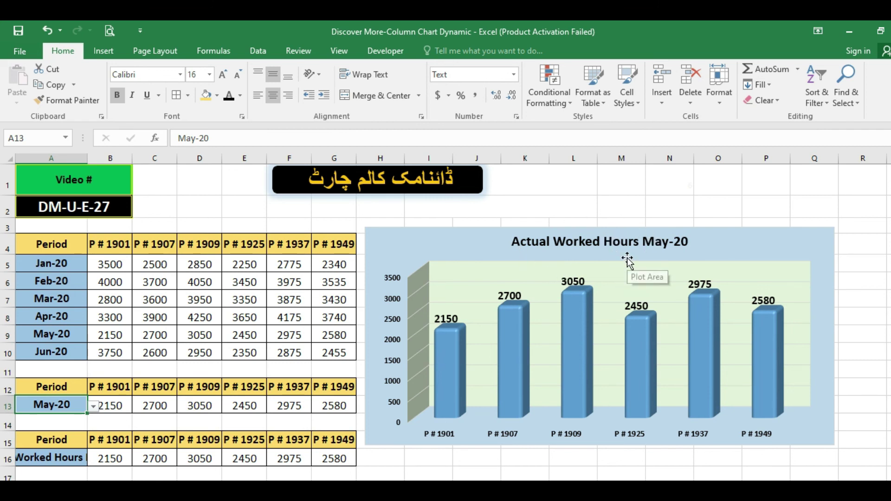
pyautogui.click(94, 406)
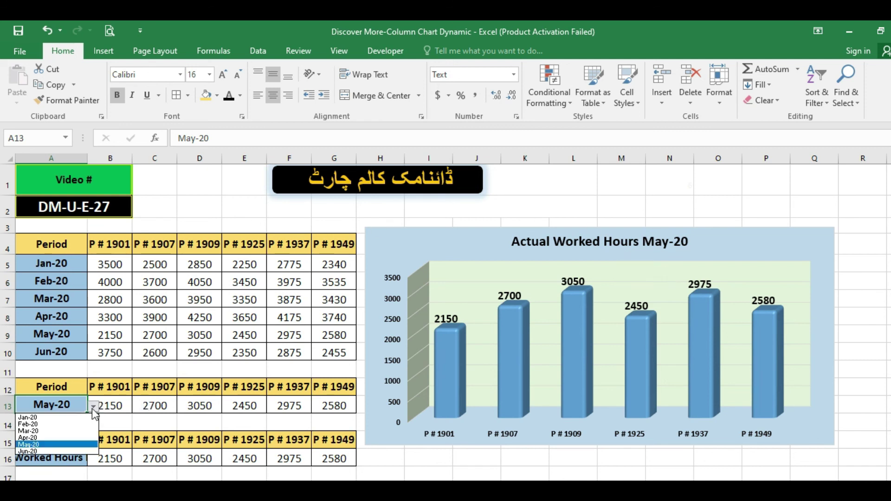
pyautogui.click(56, 434)
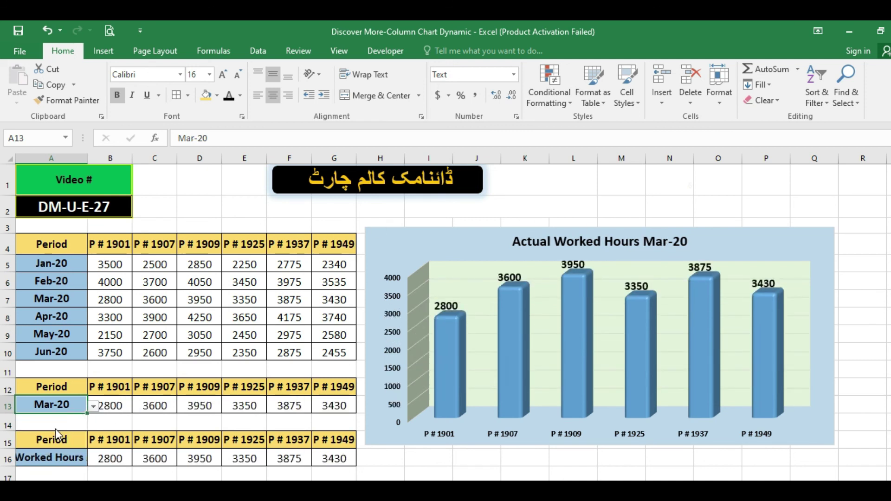
pyautogui.click(685, 464)
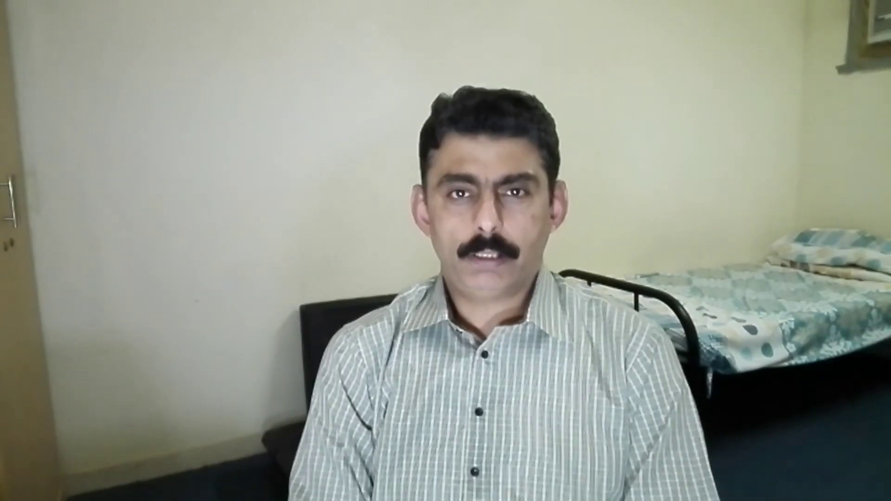